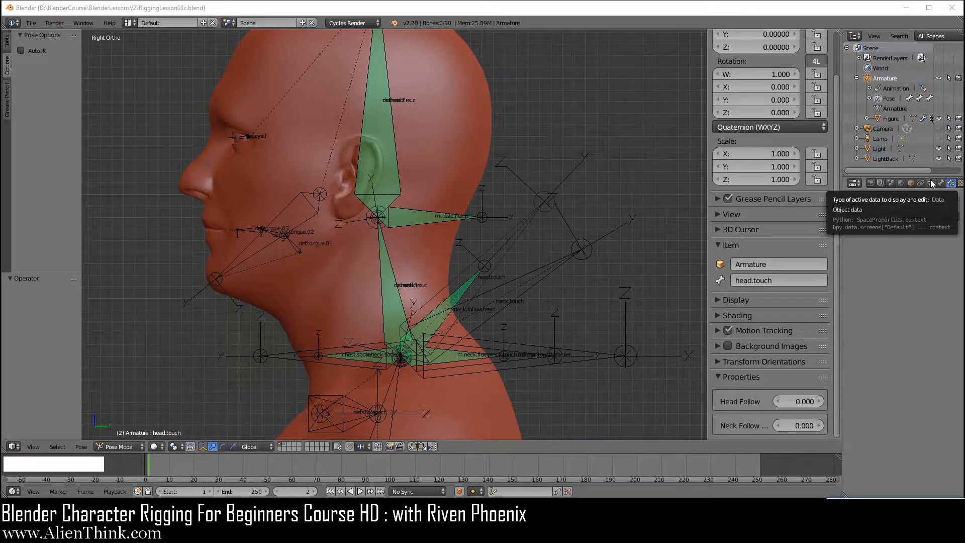
- Hide the deform bones by showing only the mechanism bones' armature layer, and lock location, rotation and scale of m.head.flex.c
left_click(930, 181)
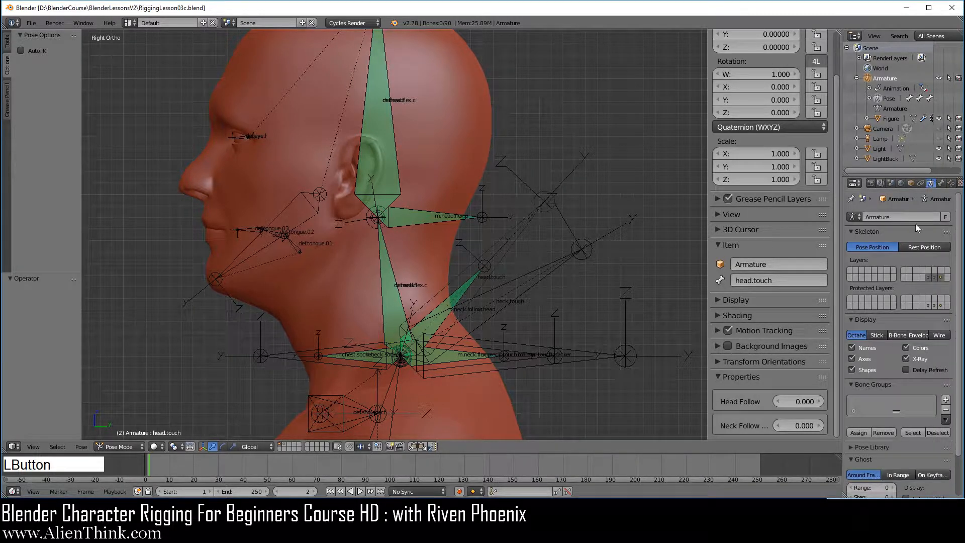
left_click(940, 277)
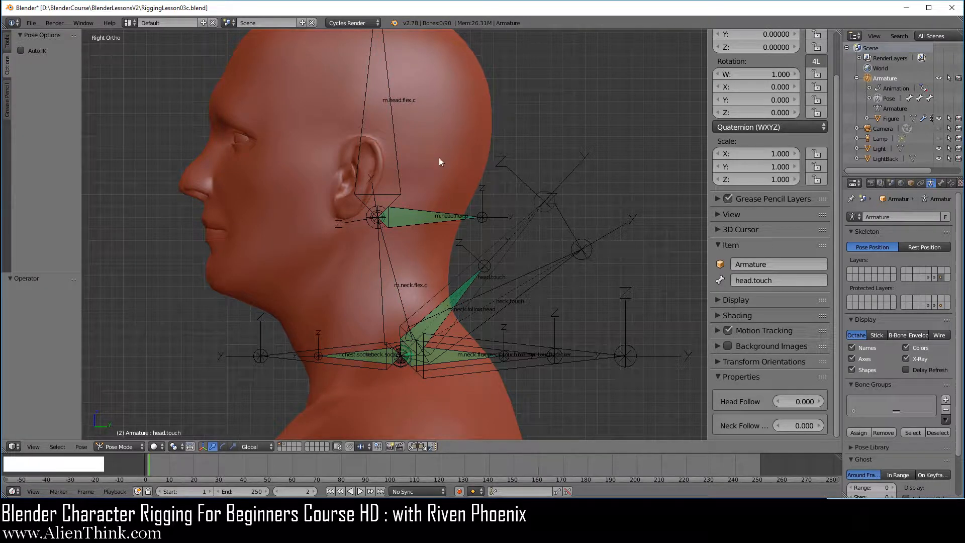
right_click(398, 164)
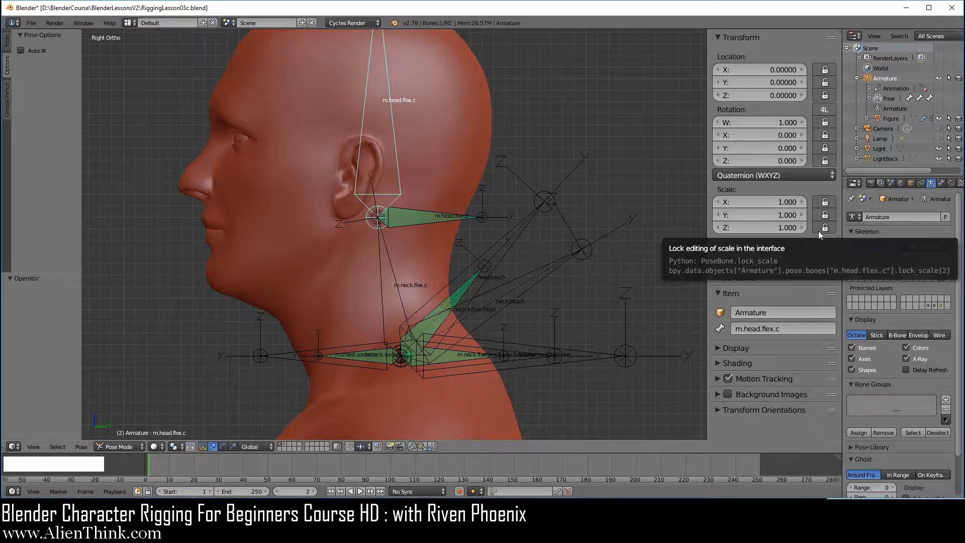
- Lock all location, rotation and scale channels of the m.head.flex.p and m.neck.flex.c bones
right_click(423, 221)
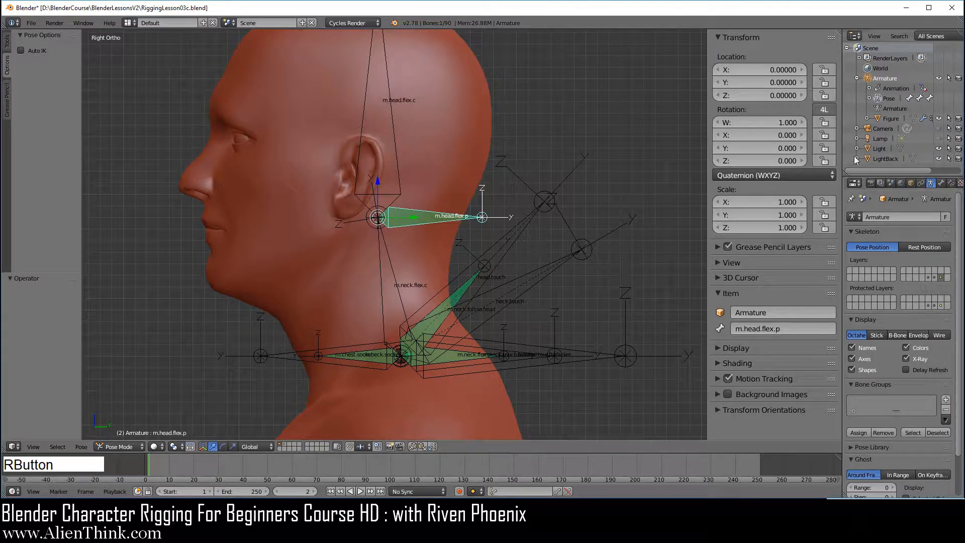
left_click(828, 92)
left_click_drag(828, 92, 825, 227)
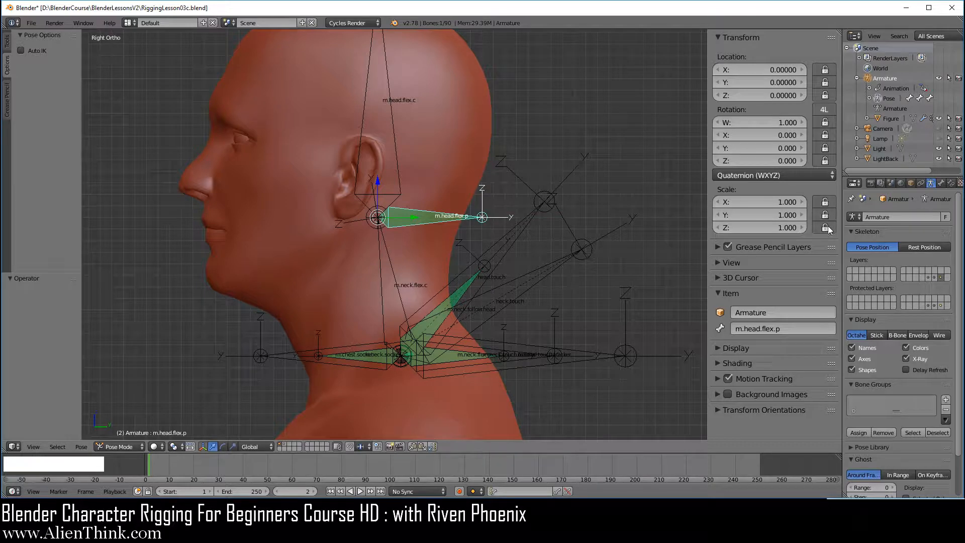
right_click(388, 250)
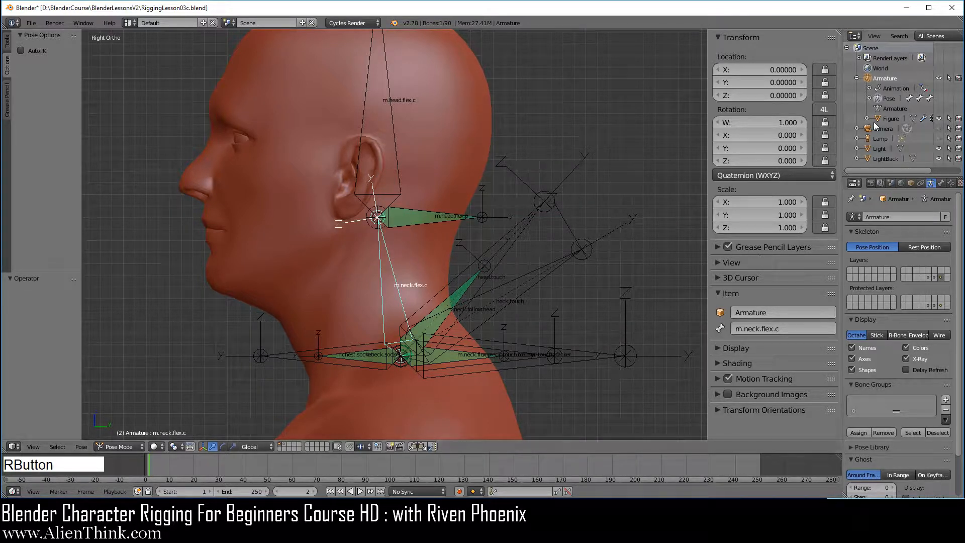
- Lock all location, rotation and scale channels of the m.neck.follow.head and m.head.touch.tracker bones
right_click(469, 282)
left_click_drag(824, 69, 824, 228)
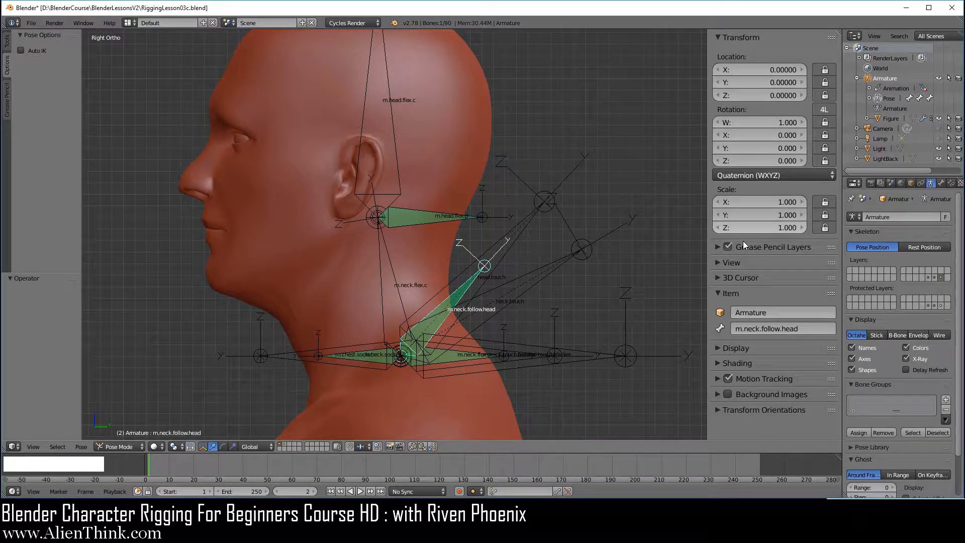
right_click(492, 339)
left_click_drag(825, 69, 827, 223)
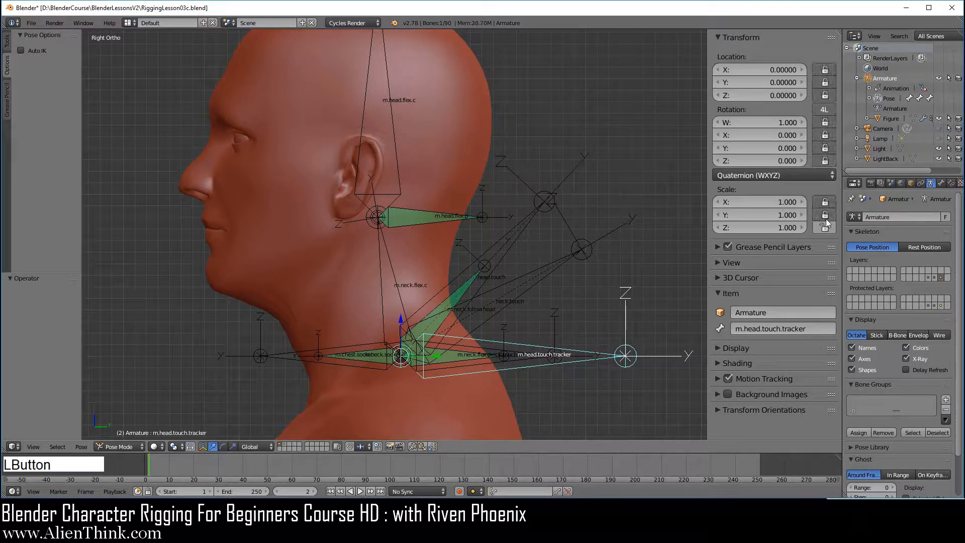
- Lock all location, rotation and scale channels of the m.neck.touch.tracker and m.neck.flex.p bones
right_click(499, 348)
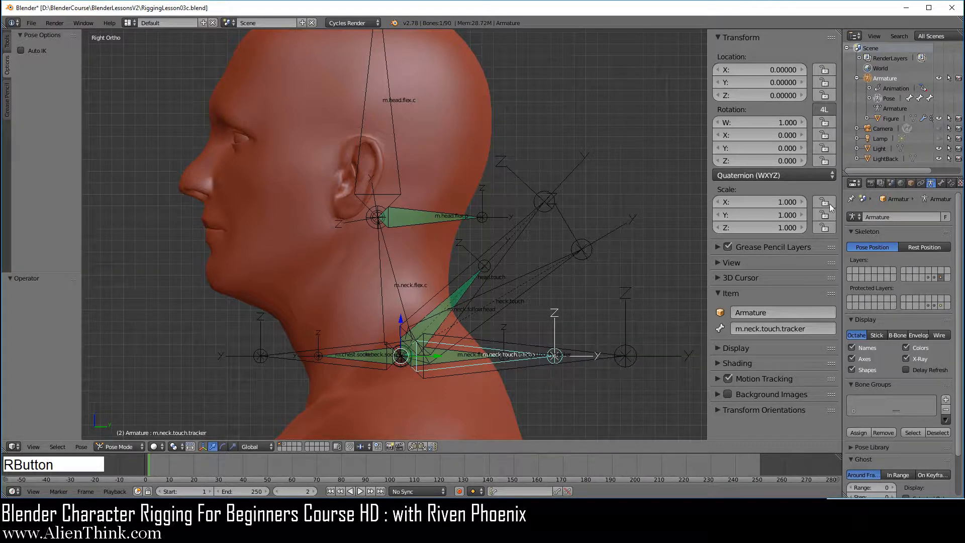
left_click_drag(825, 70, 826, 236)
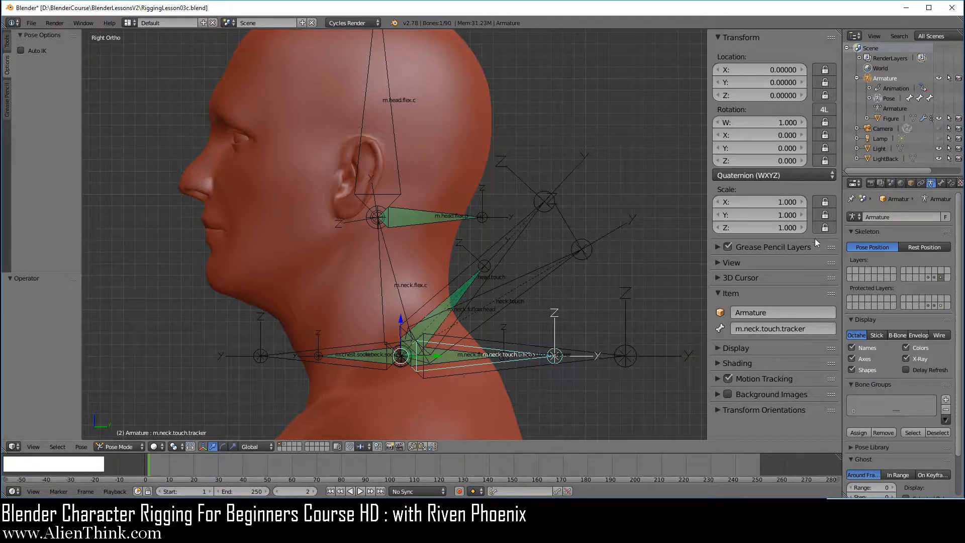
right_click(472, 358)
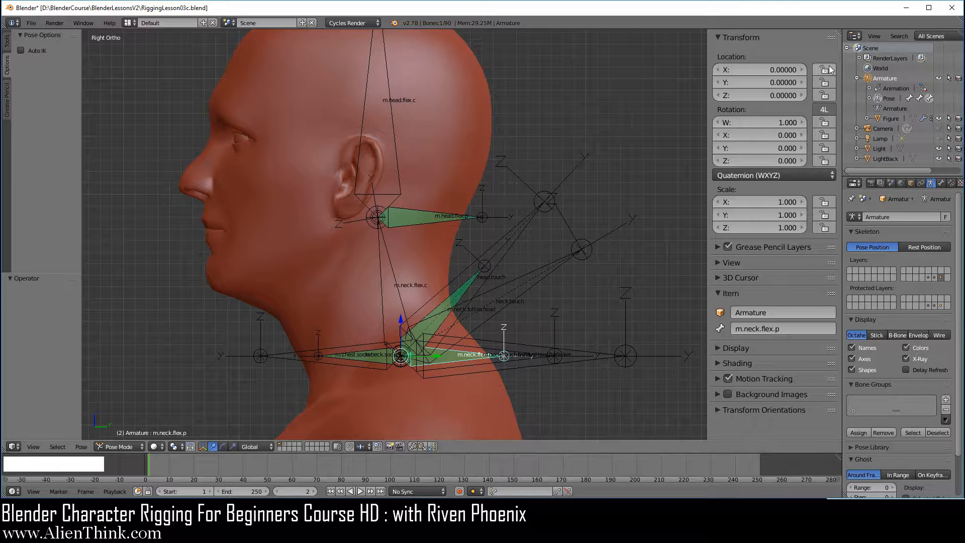
left_click_drag(829, 68, 825, 231)
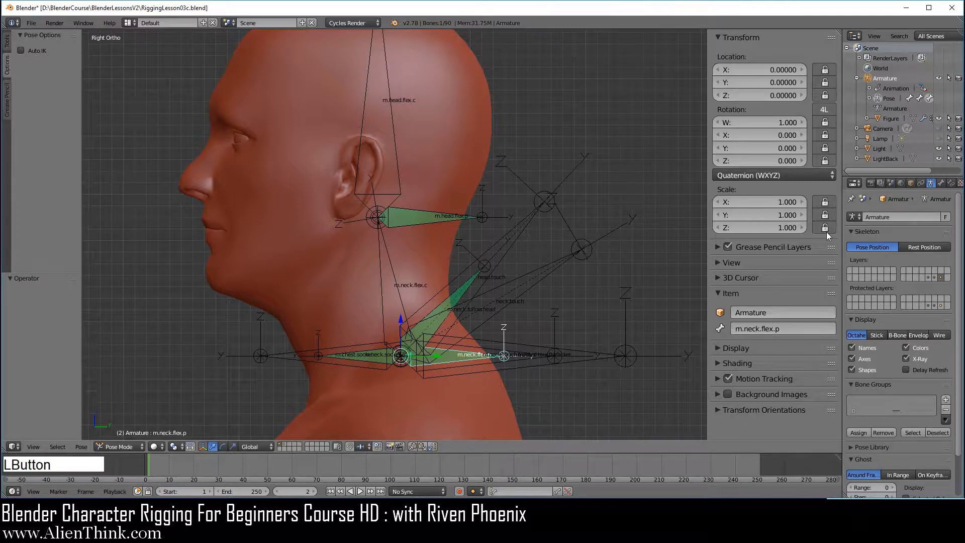
- Lock all location, rotation and scale channels of the m.neck.socket and m.chest.socket bones
right_click(368, 354)
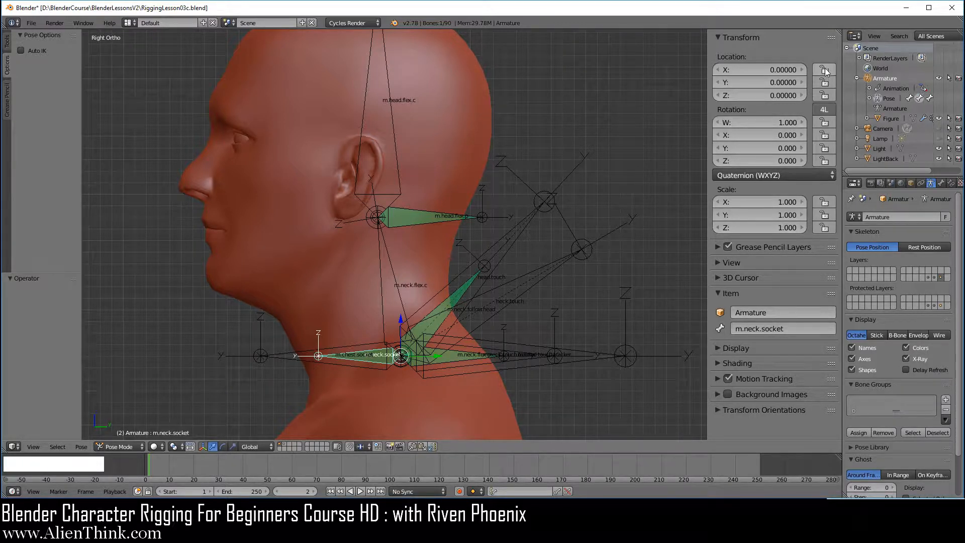
left_click_drag(825, 70, 825, 229)
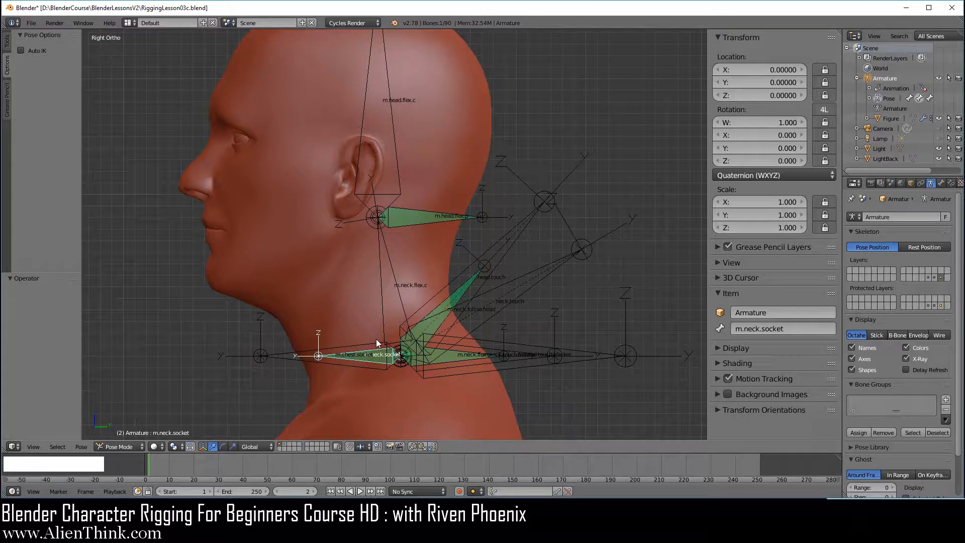
right_click(373, 347)
left_click(827, 69)
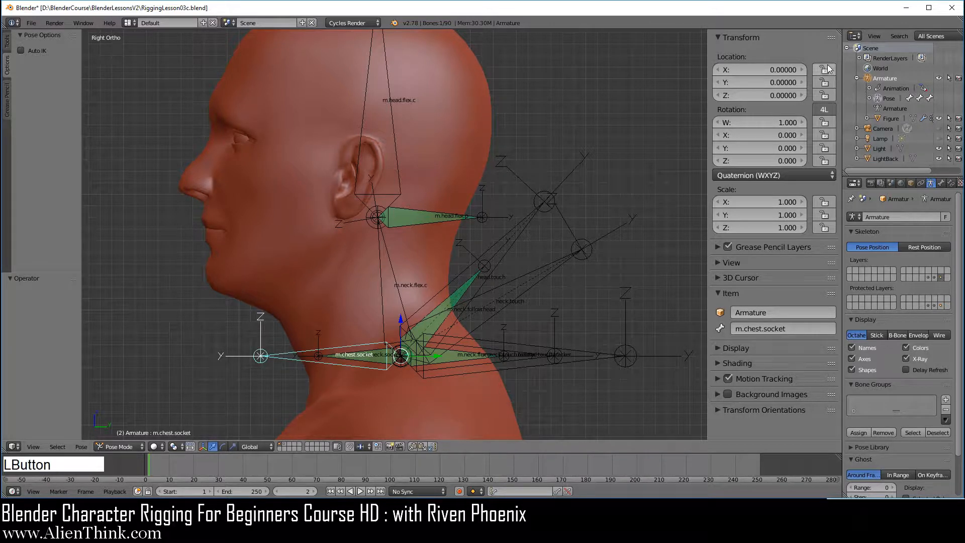
left_click_drag(828, 69, 828, 227)
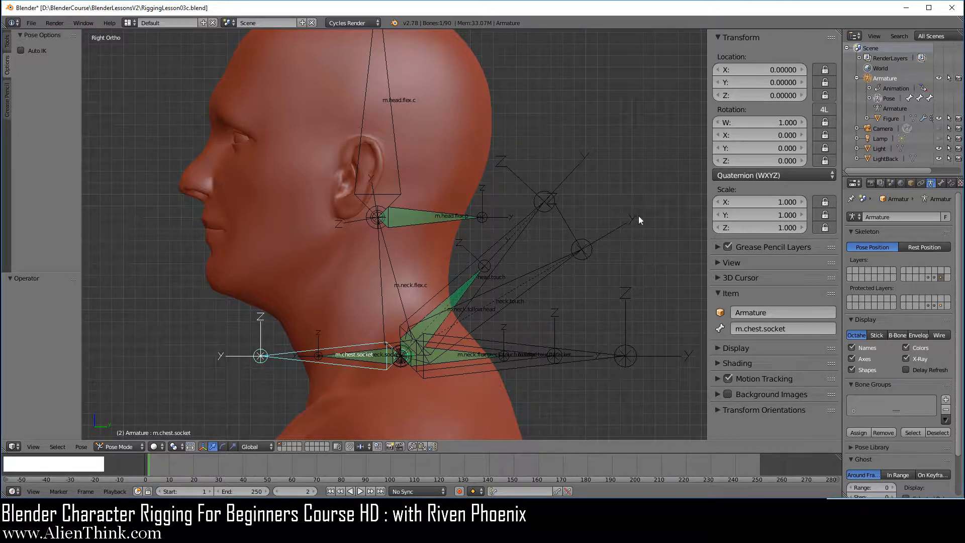
- Lock only the location and scale channels of the head.touch and neck.touch control bones, leaving rotation free
right_click(519, 244)
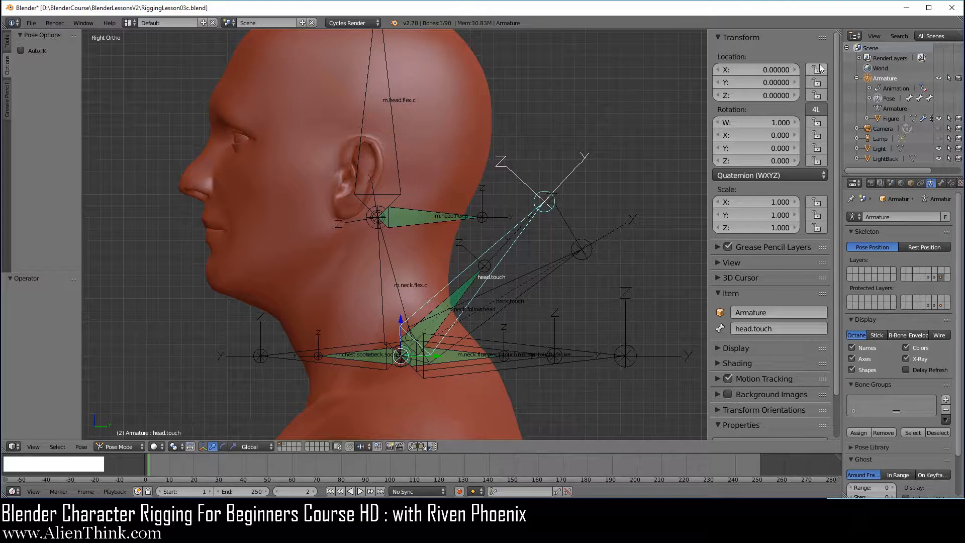
left_click_drag(817, 70, 818, 96)
left_click_drag(817, 202, 818, 228)
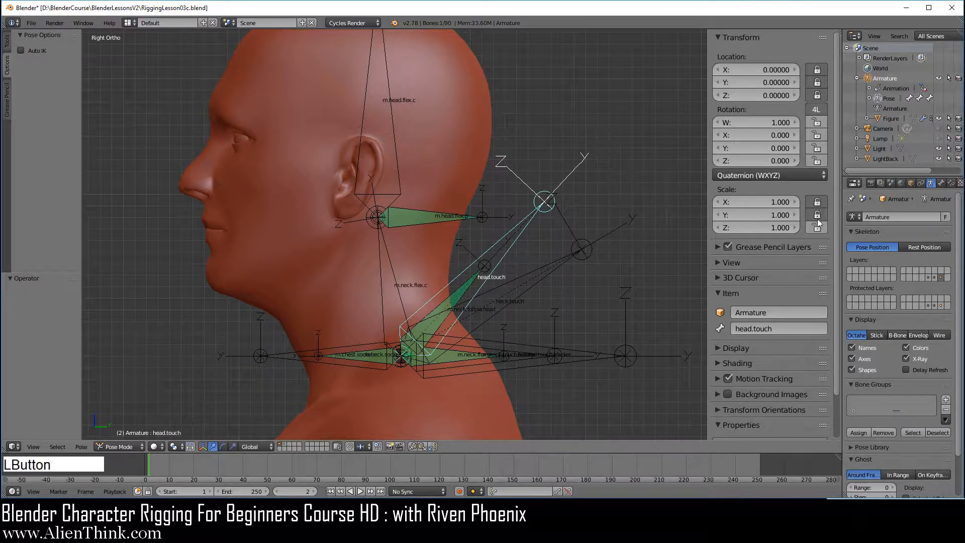
right_click(541, 264)
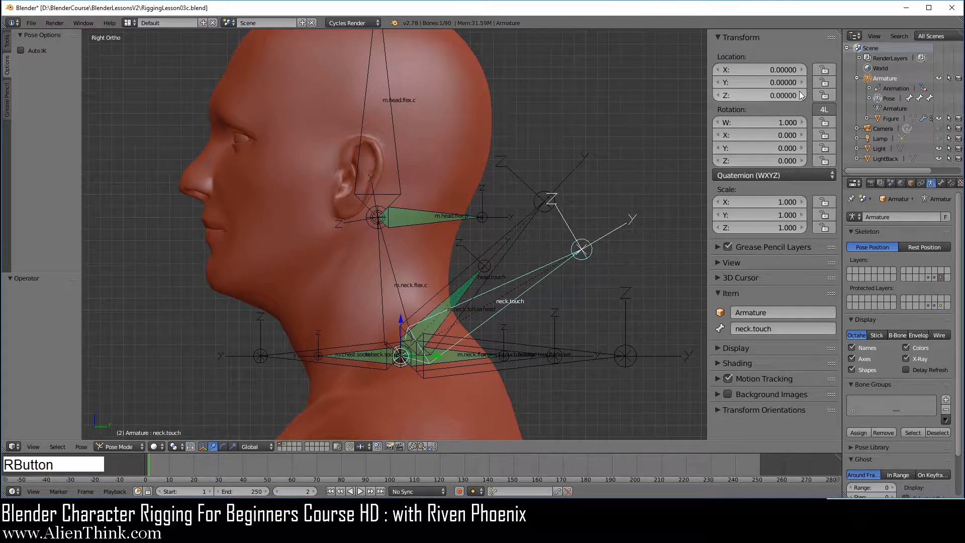
left_click_drag(825, 70, 824, 95)
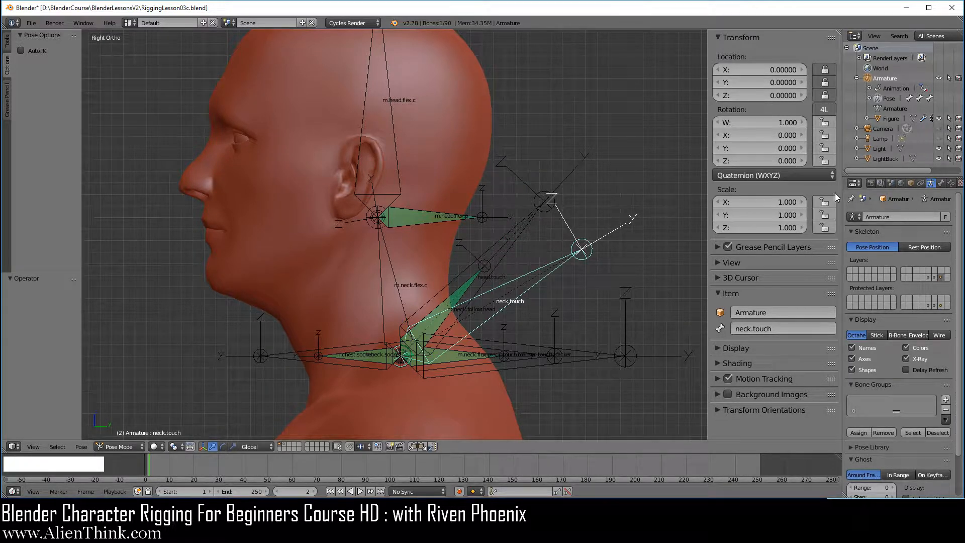
left_click_drag(826, 227, 825, 228)
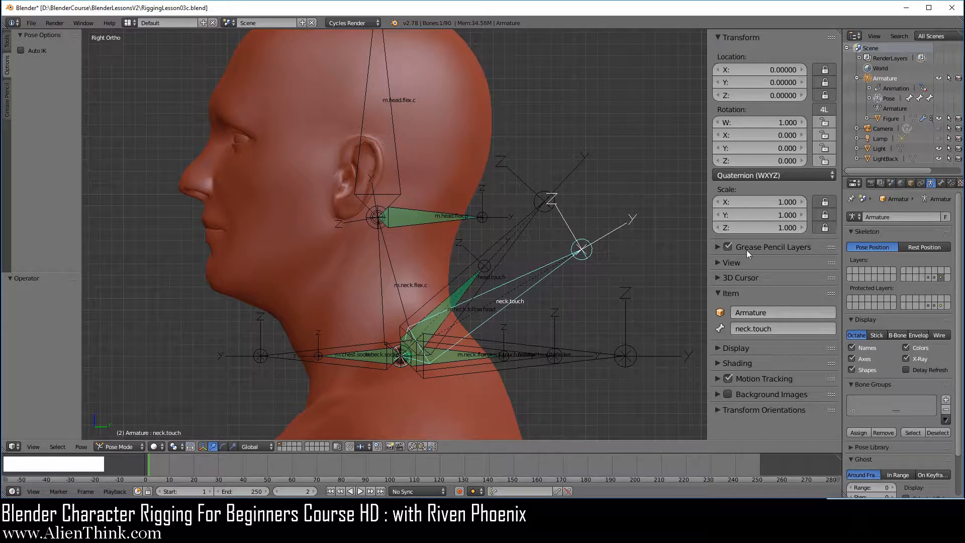
- Examine the Deform setting in the bone properties of each head and neck mechanism and touch bone
left_click(941, 183)
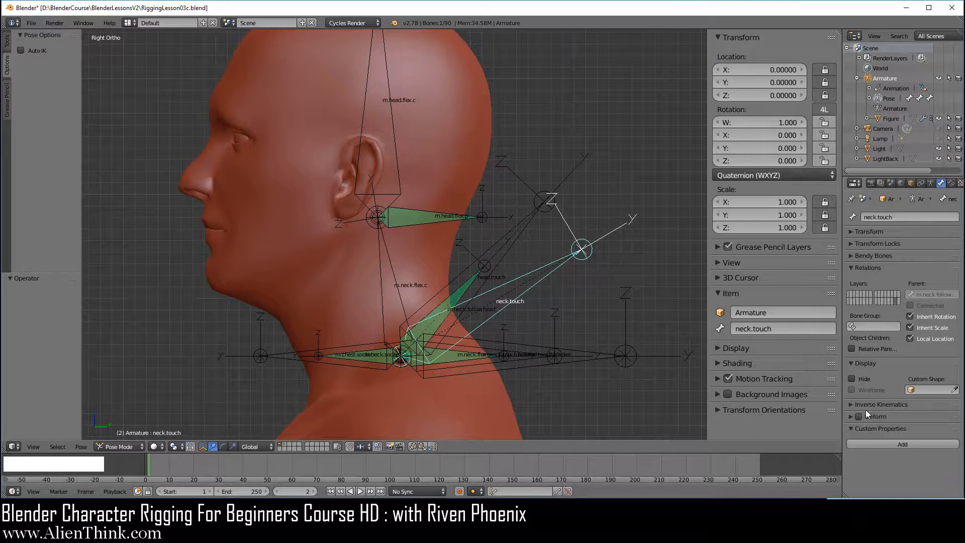
right_click(397, 195)
right_click(418, 216)
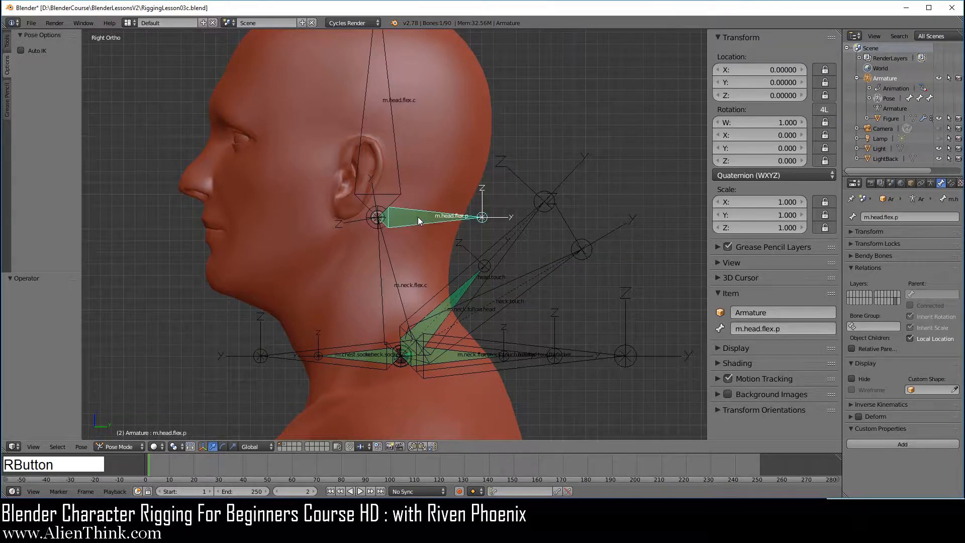
right_click(399, 289)
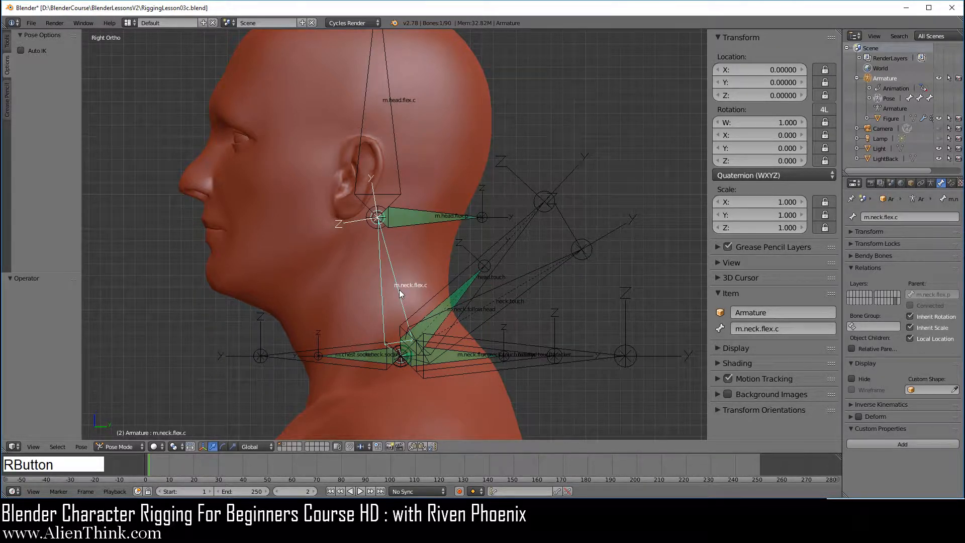
right_click(465, 288)
right_click(499, 259)
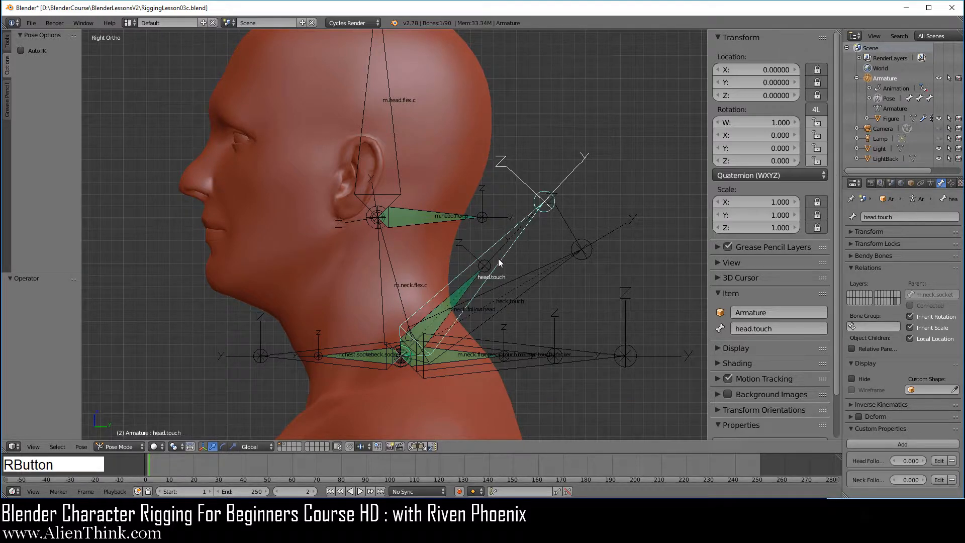
right_click(515, 282)
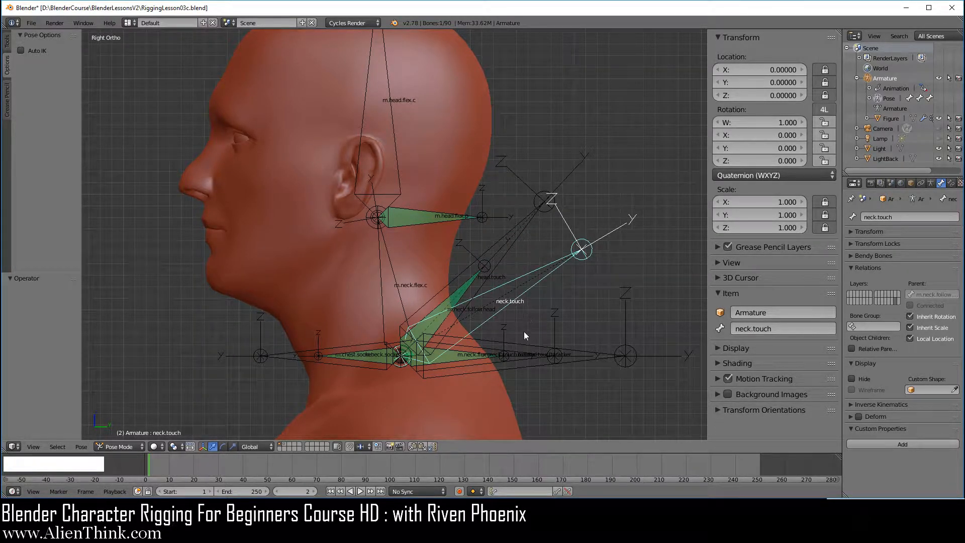
right_click(510, 342)
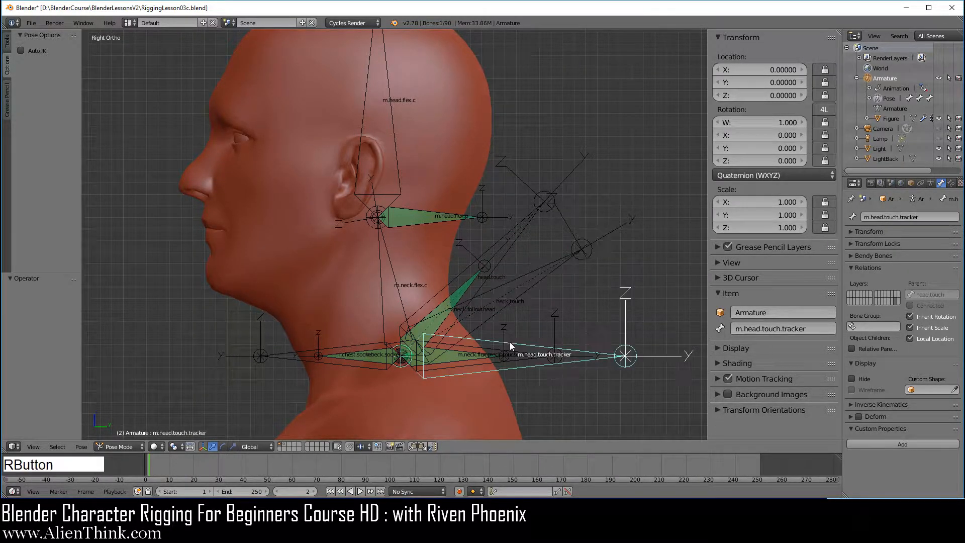
right_click(462, 356)
right_click(375, 354)
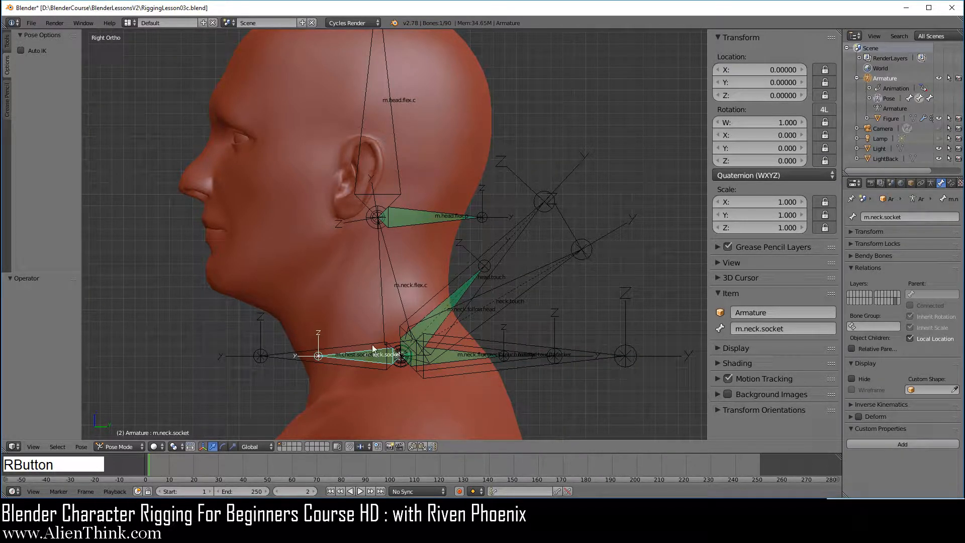
right_click(371, 341)
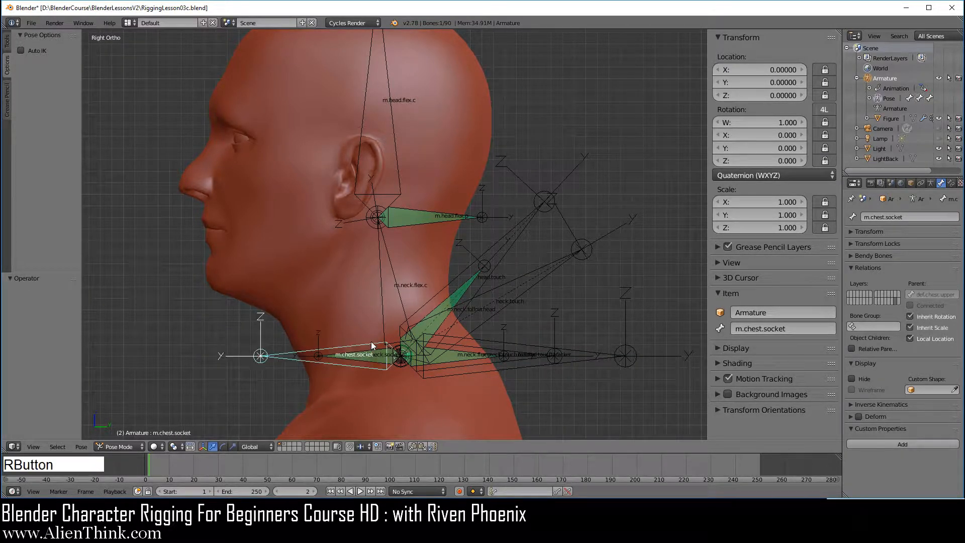
right_click(517, 243)
middle_click_drag(521, 259, 508, 280, "shift")
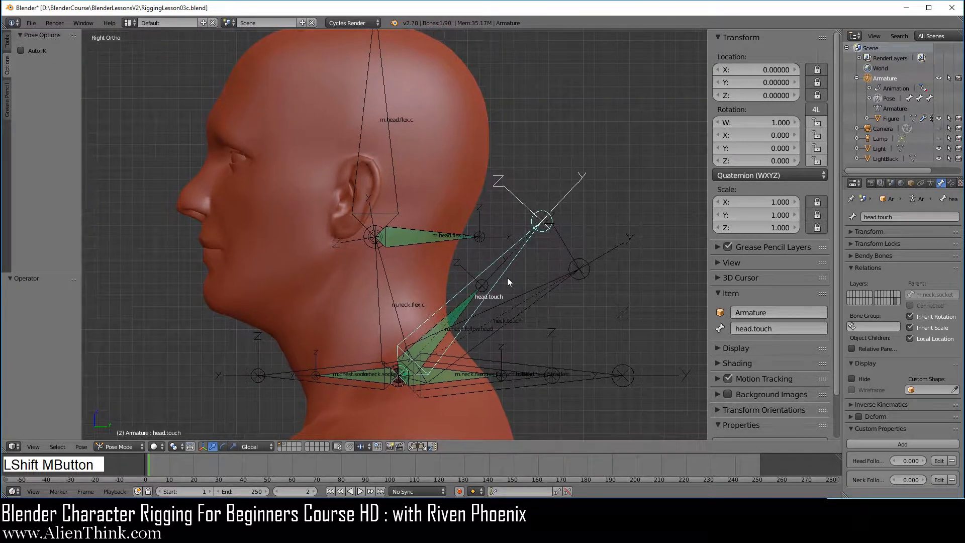
- Save the scene as RiggingLesson03d.blend in the BlenderLessonsV2 folder, overwriting the existing file
left_click(32, 23)
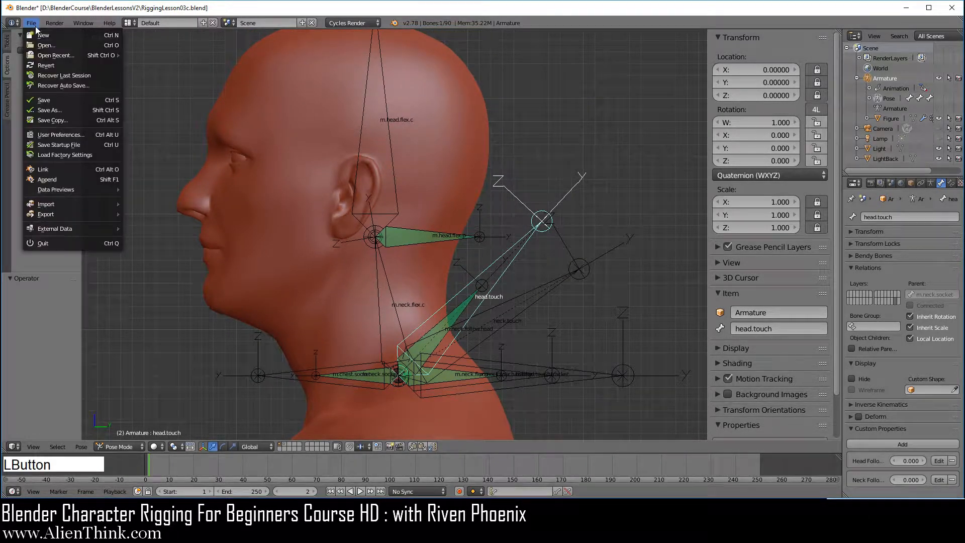
left_click(94, 105)
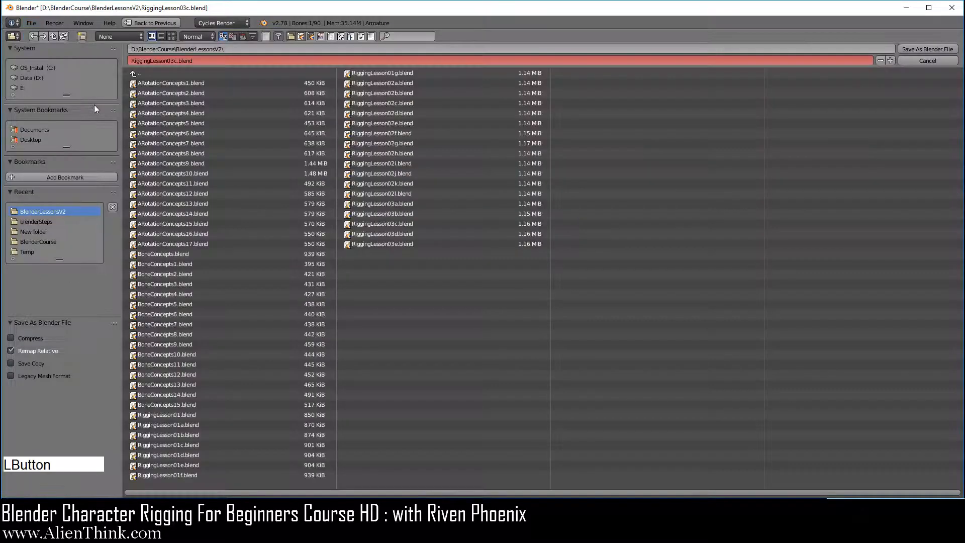
left_click(409, 233)
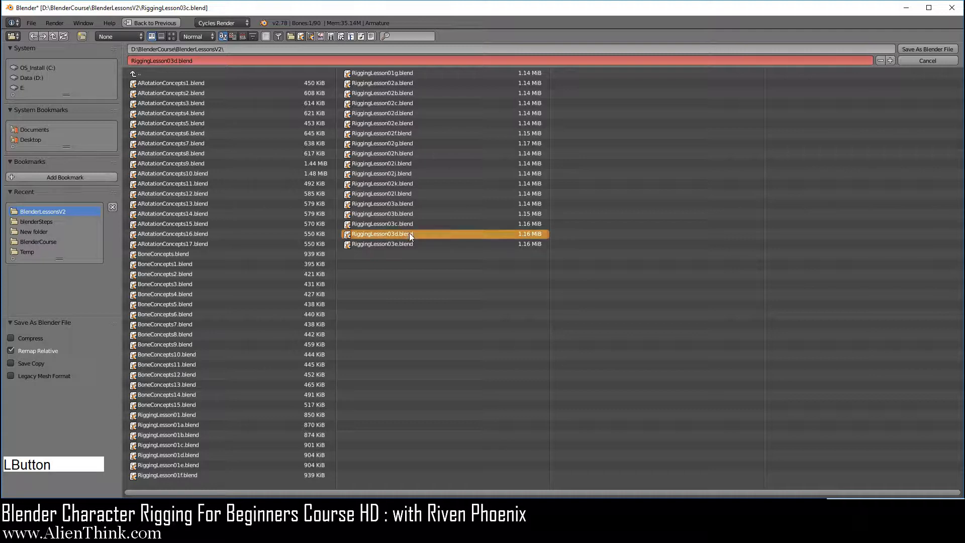
left_click(918, 49)
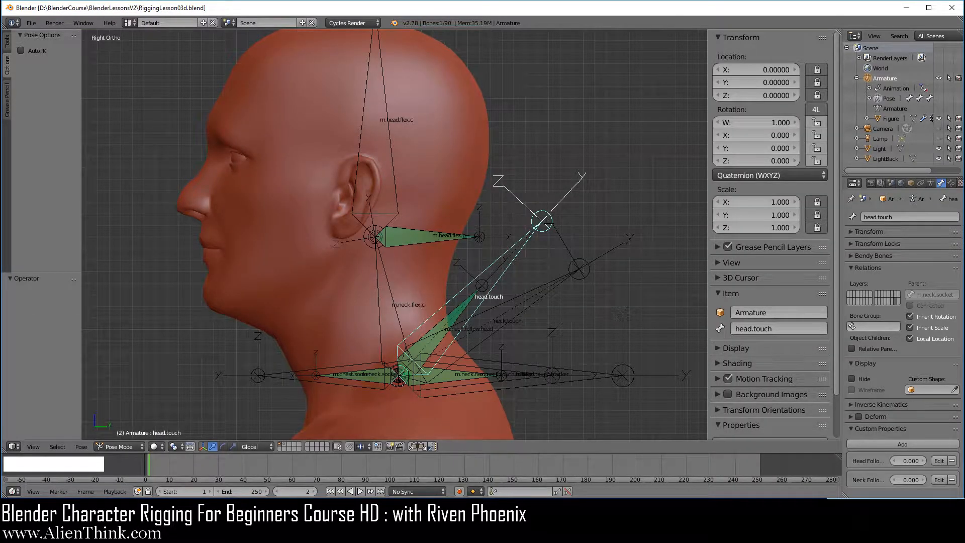
key("F4")
key("F3")
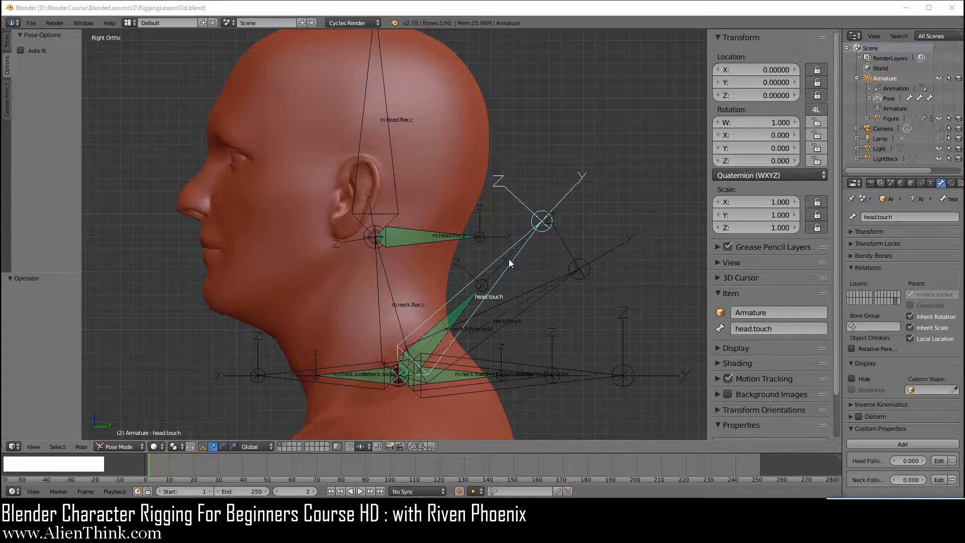
right_click(536, 287)
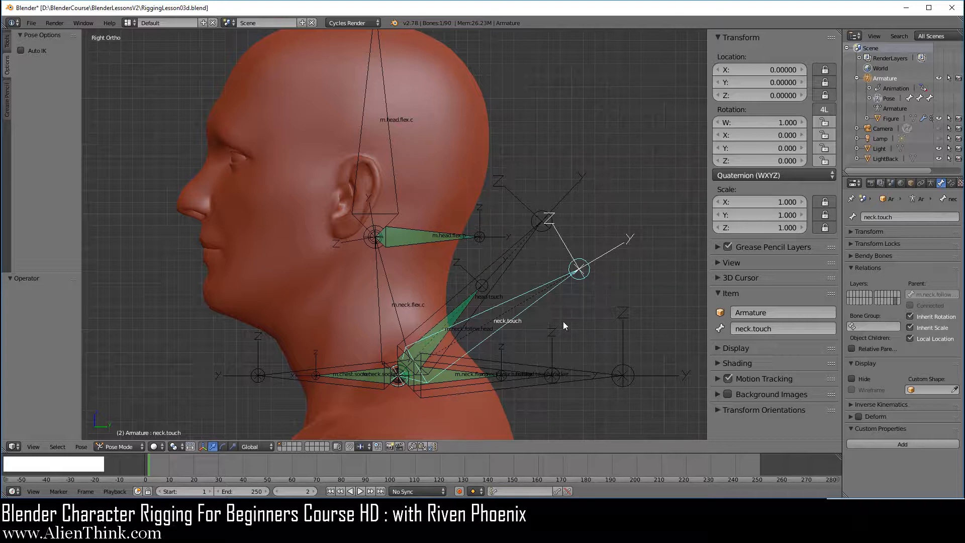
right_click(515, 256)
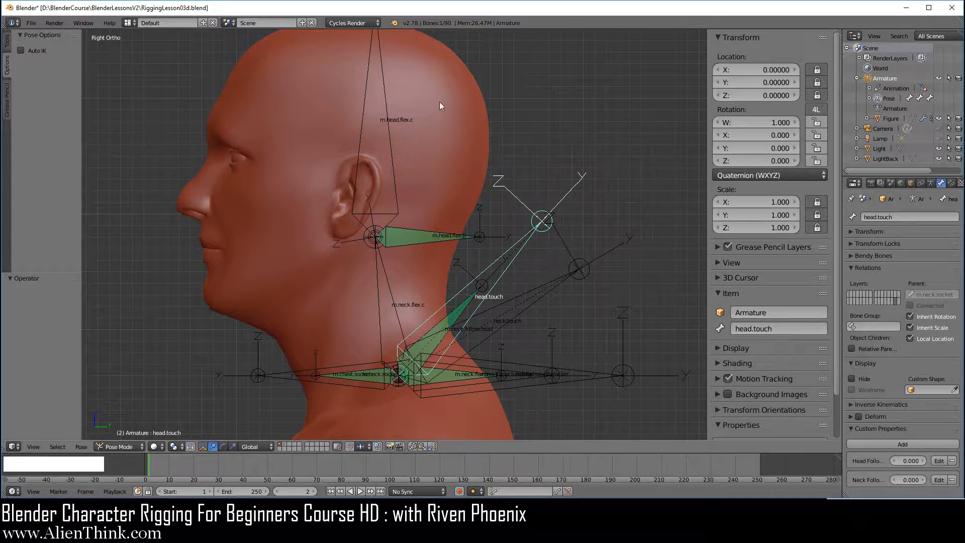
right_click(520, 255)
right_click(553, 280)
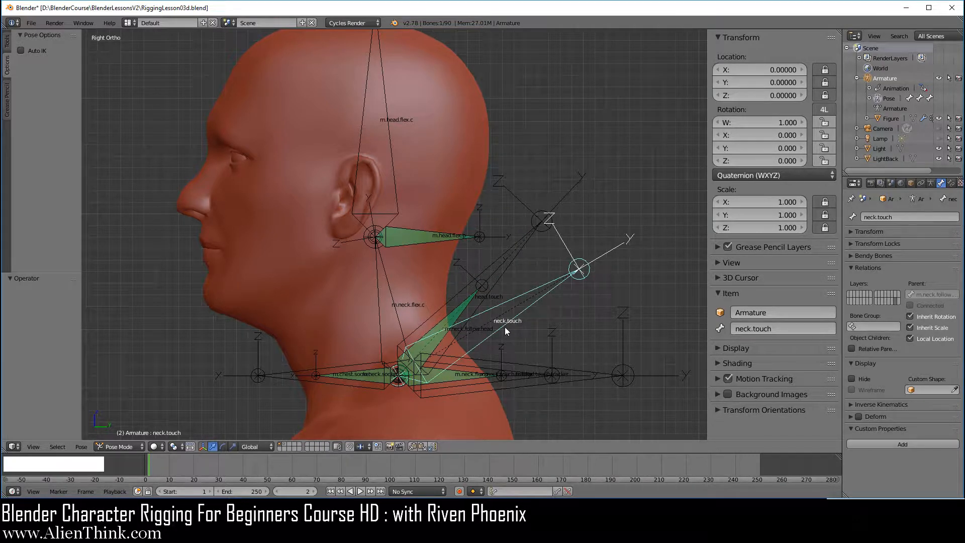
- Snap the 3D cursor to the base of the head.touch bone and add a default mesh circle there
right_click(518, 251)
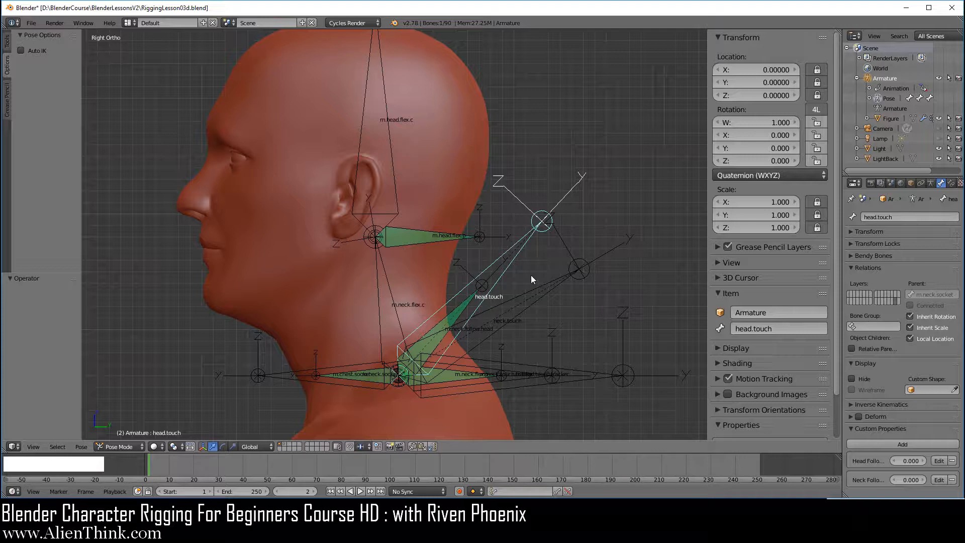
key("shift+s")
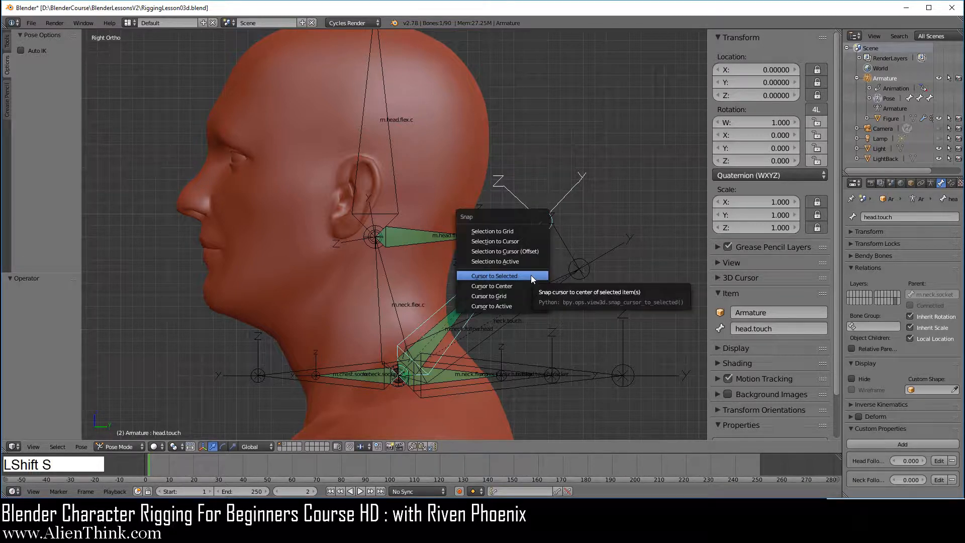
left_click(531, 275)
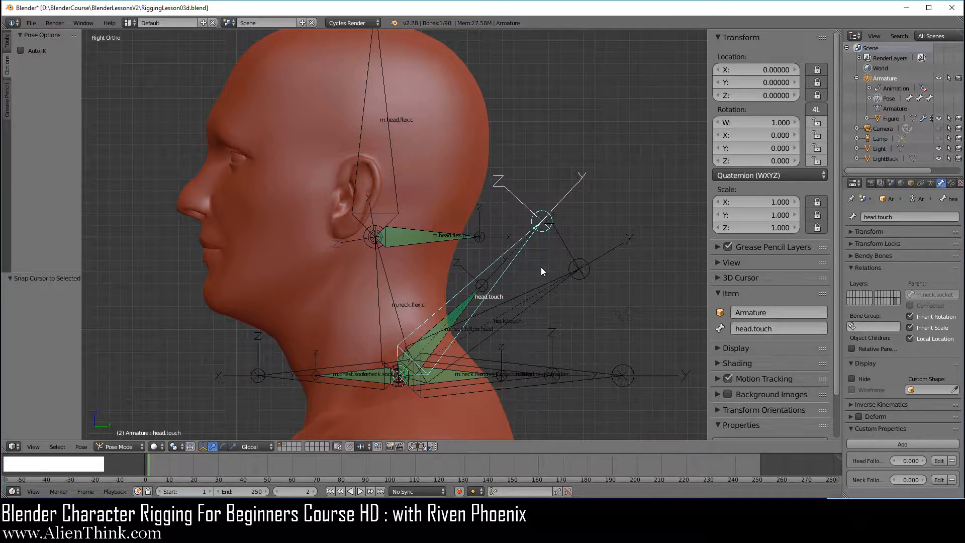
key("shift+a")
mouse_move(540, 267)
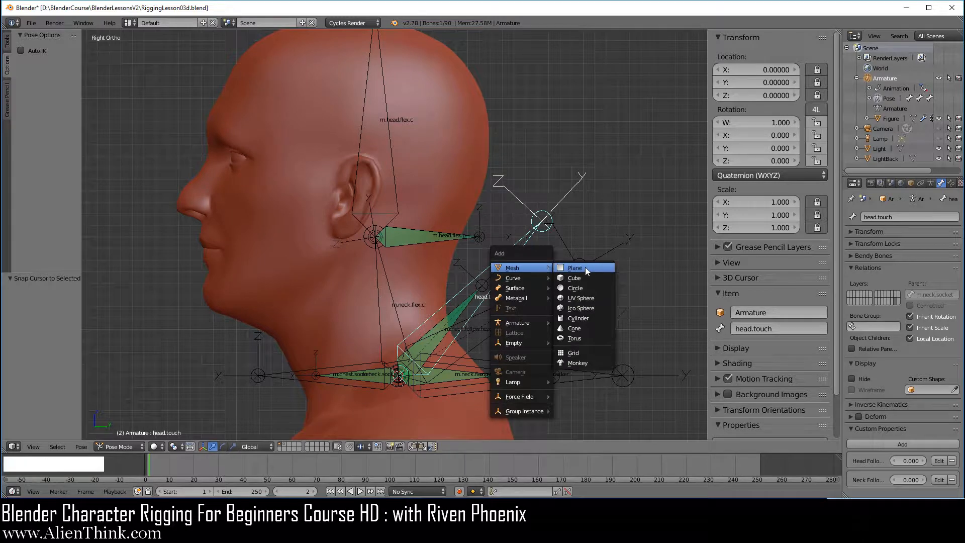
left_click(585, 289)
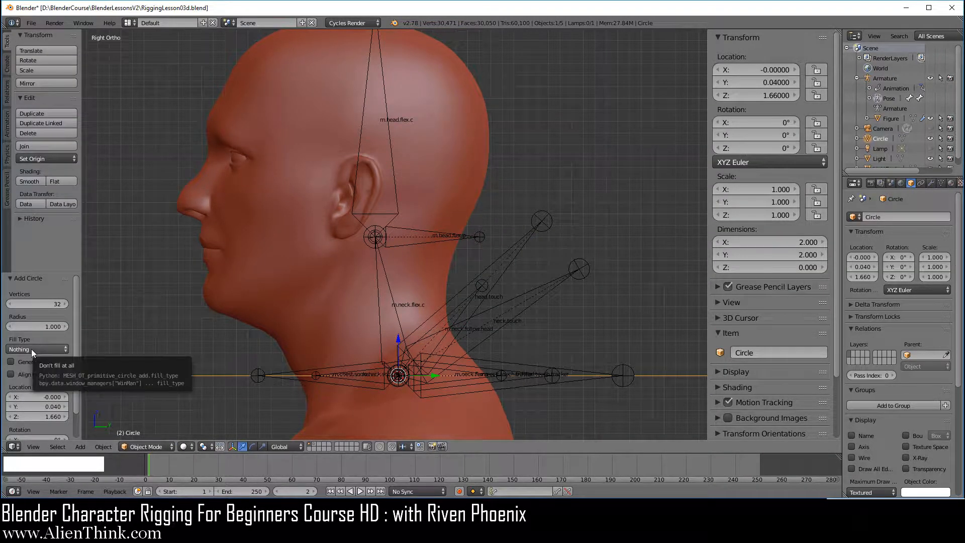
- Give the circle a Copy Transforms constraint that targets the armature's head.touch bone
scroll(410, 240, "down", 4)
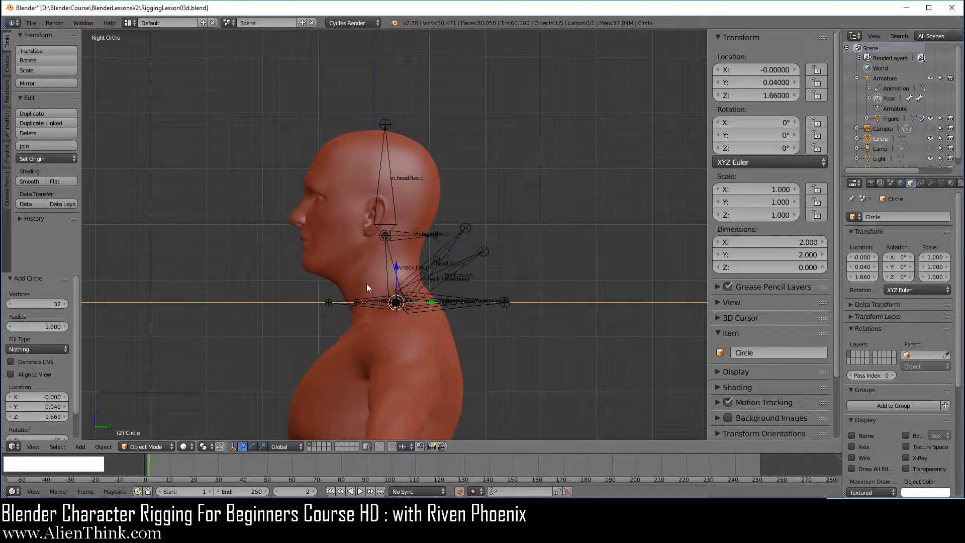
mouse_move(366, 284)
middle_mouse_down()
mouse_move(352, 249)
mouse_move(362, 277)
middle_mouse_up()
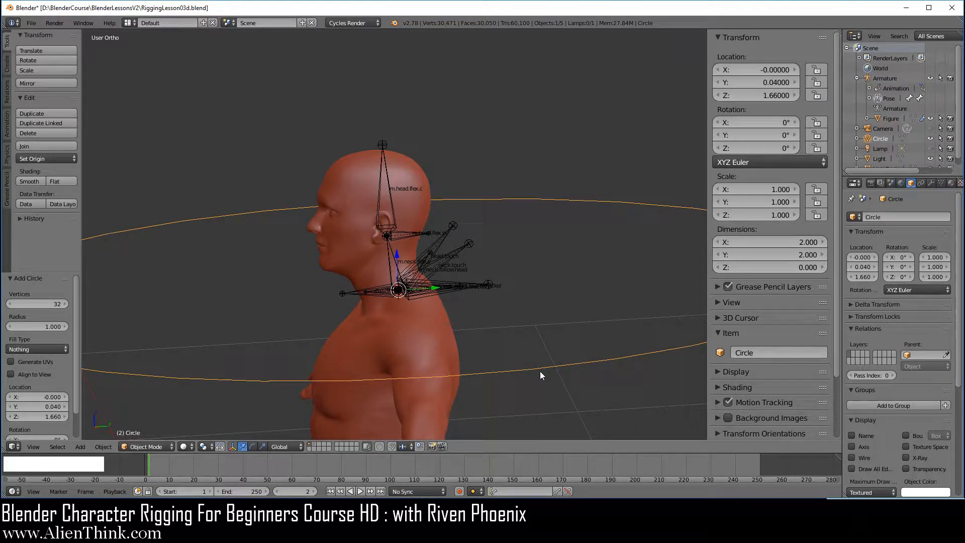
right_click(442, 243)
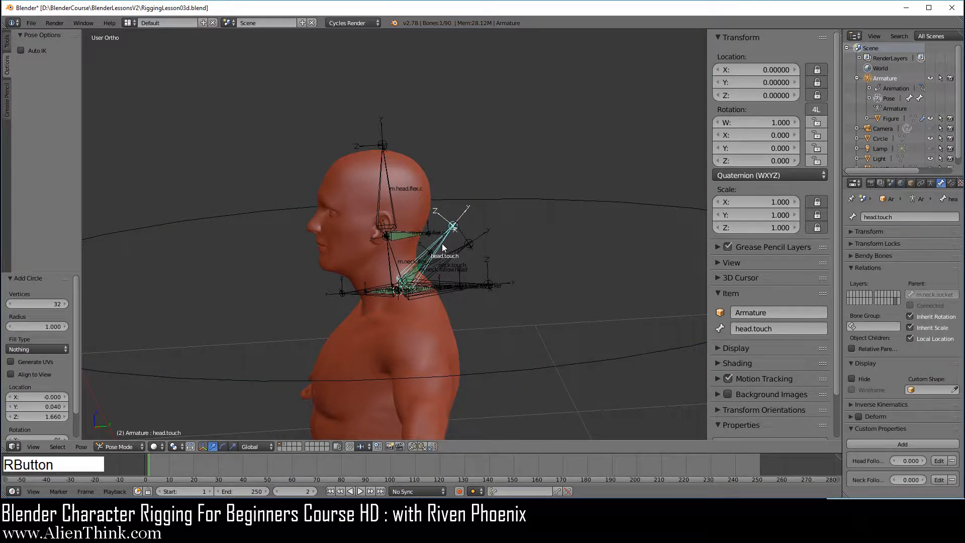
right_click(593, 361, "shift")
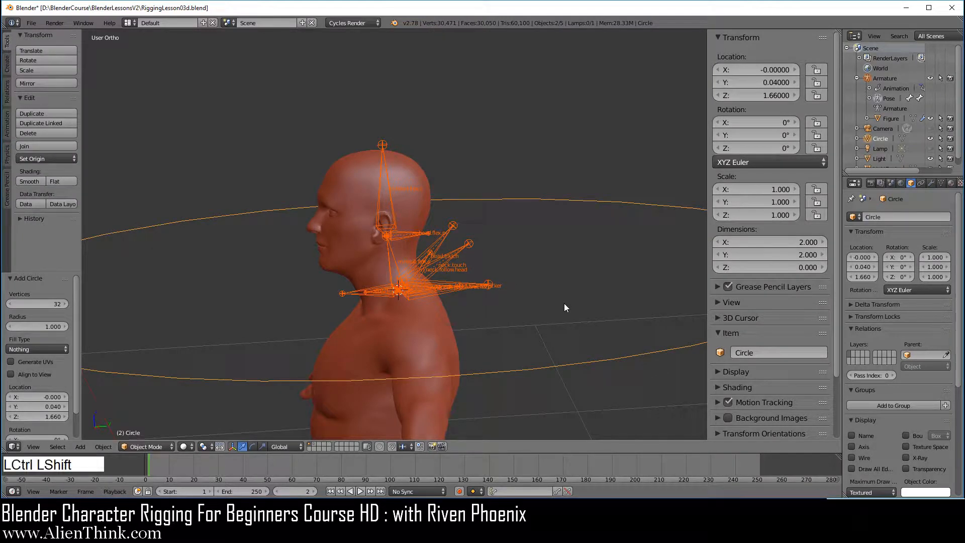
key("ctrl+shift+c")
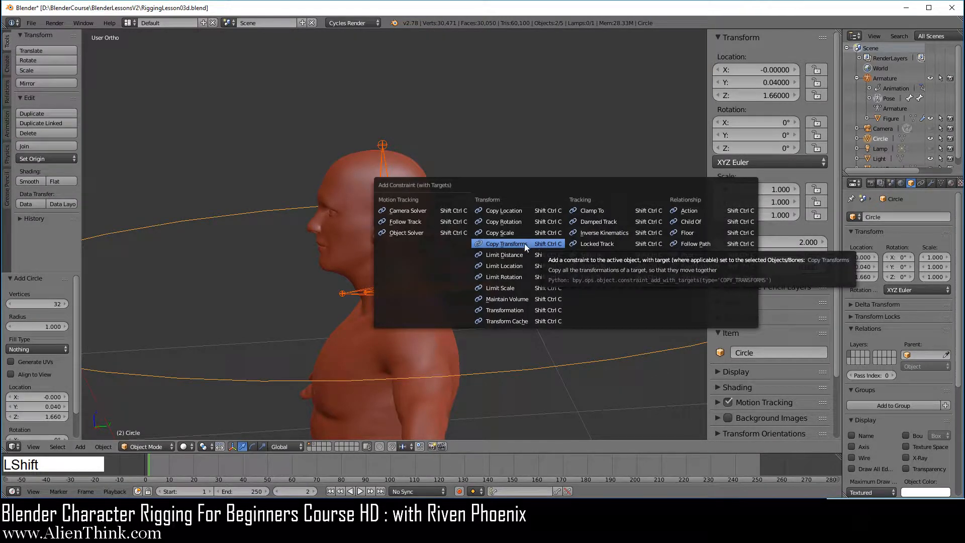
left_click(524, 244)
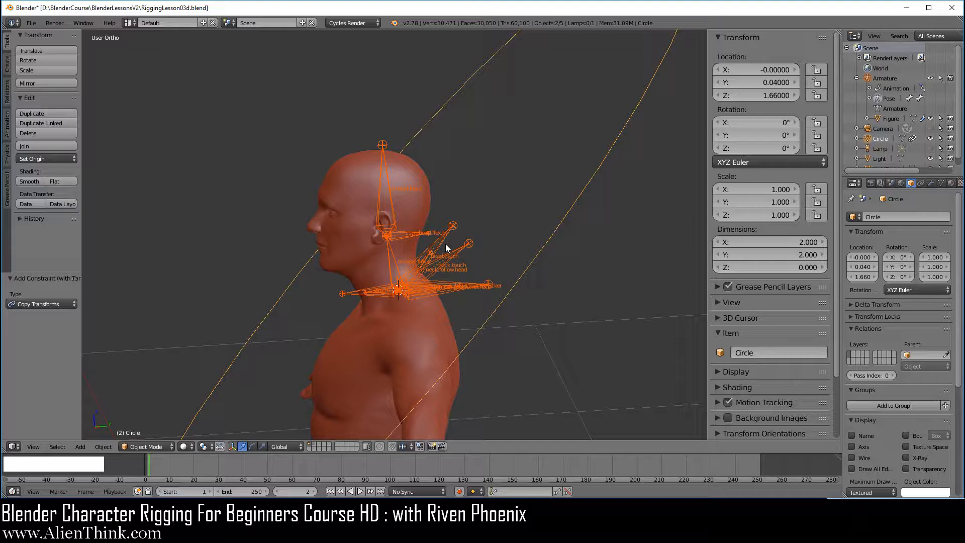
- Apply the visual transform to the circle alone and disable its Copy Transforms constraint
right_click(562, 219)
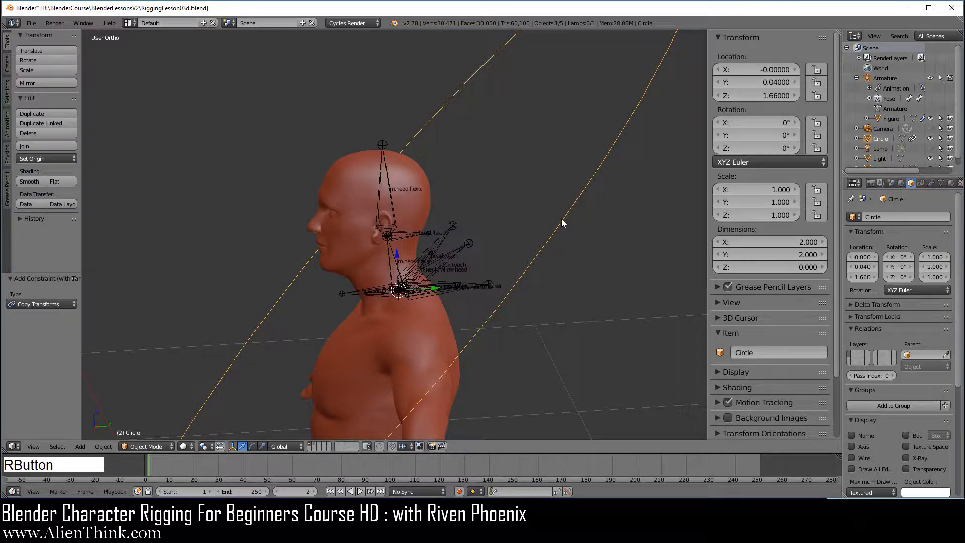
left_click(921, 184)
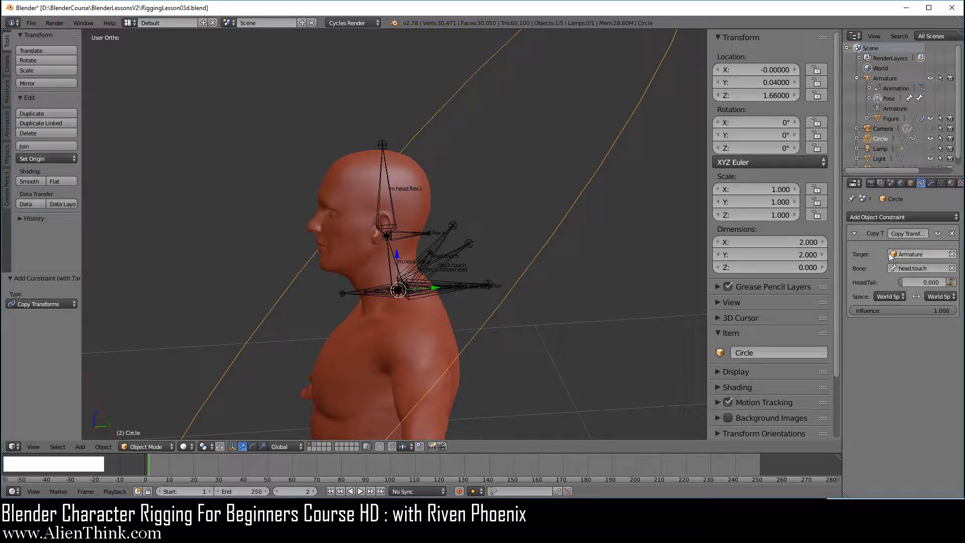
key("ctrl+a")
left_click(592, 252)
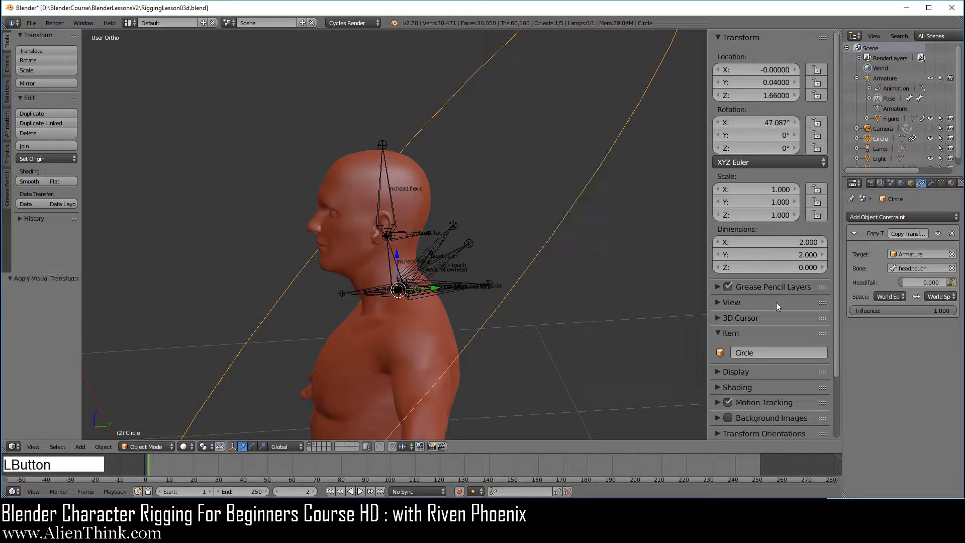
left_click(937, 234)
- Rotate all the circle's vertices by 90° in Edit Mode, as seen from the right side view
key("KP_3")
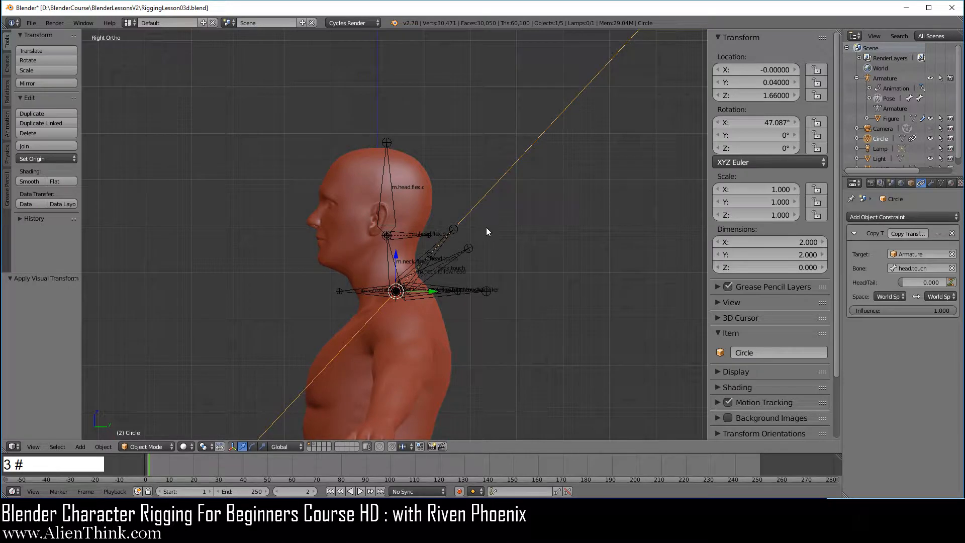
scroll(466, 277, "up", 3)
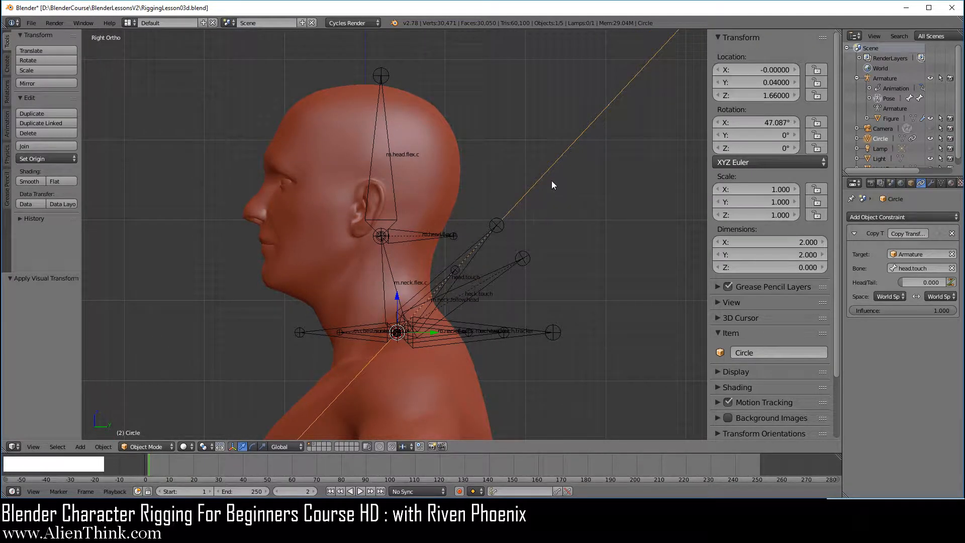
scroll(523, 243, "down", 3)
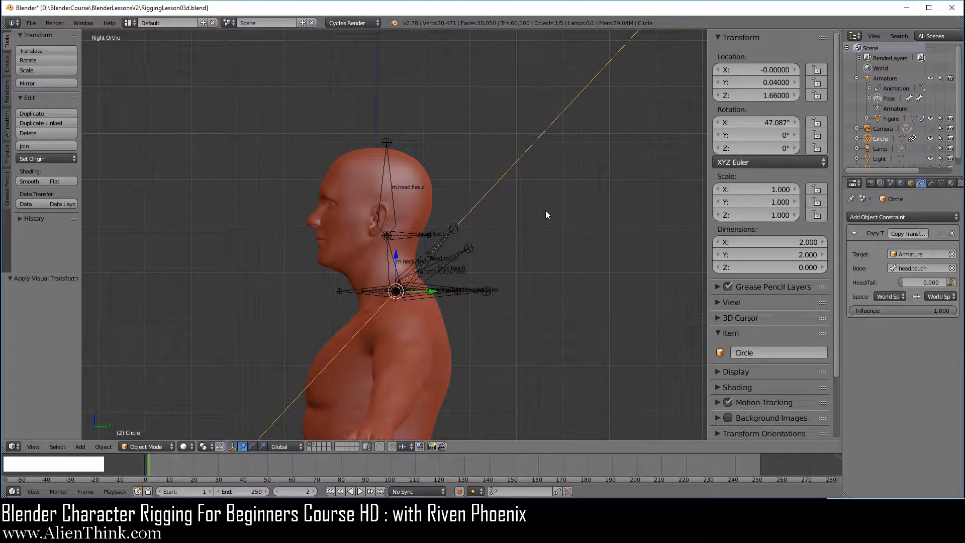
key("Tab")
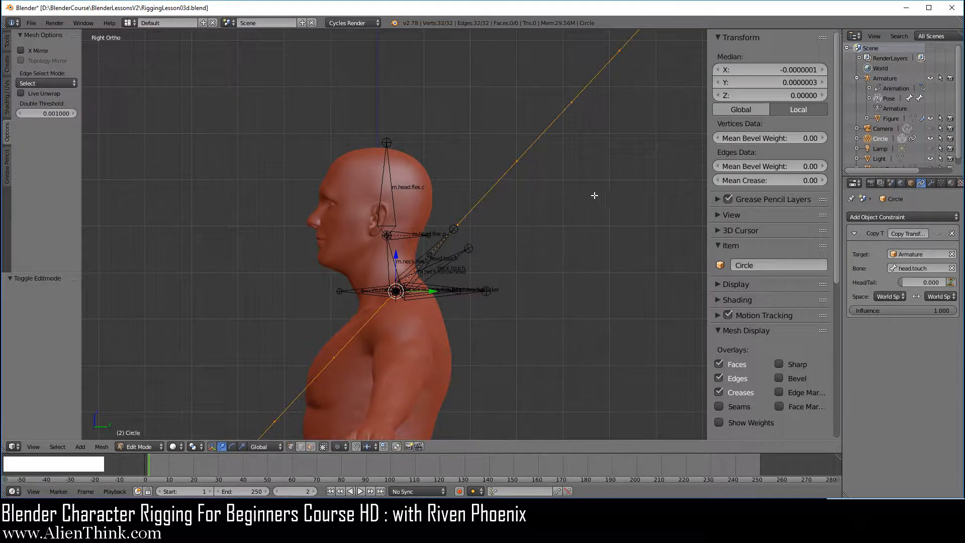
key("r")
key("ctrl")
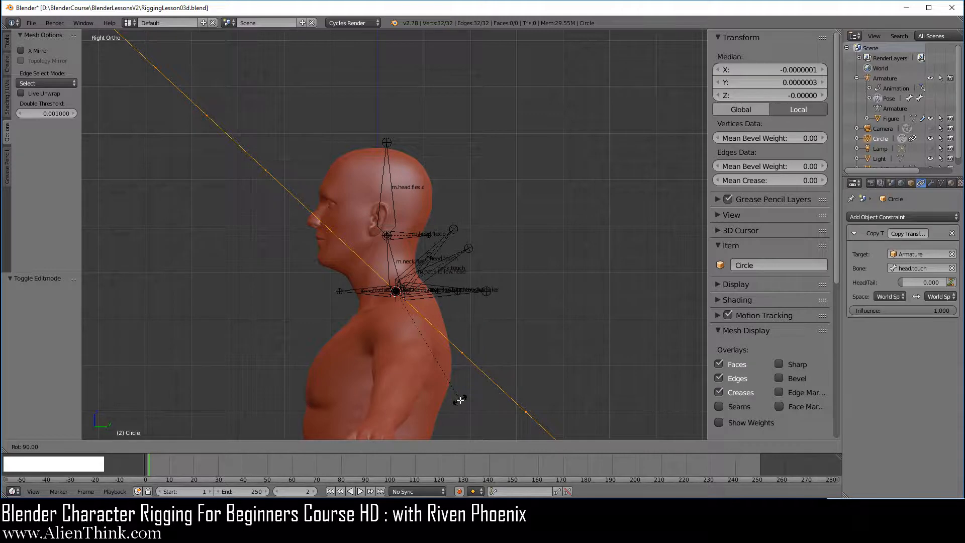
left_click(460, 399, "ctrl")
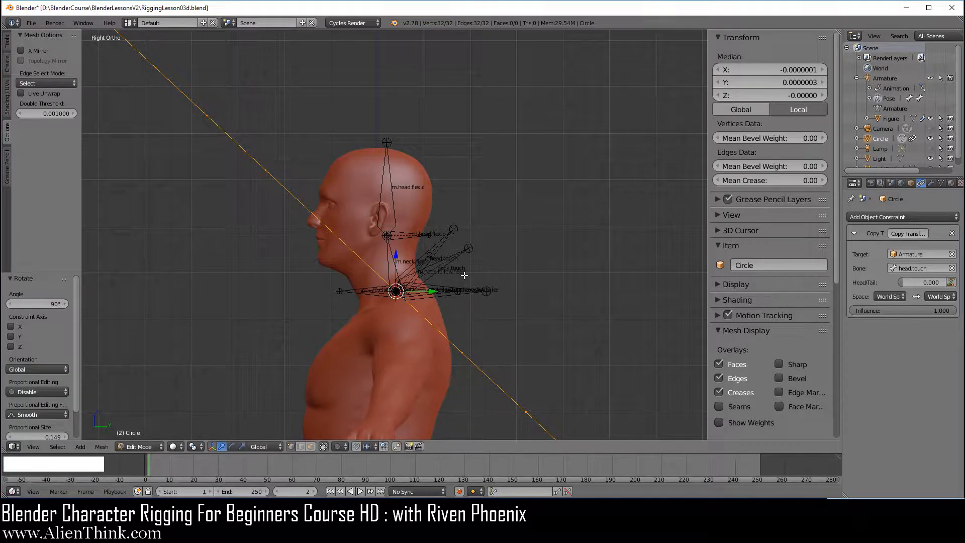
key("Tab")
- Rename the circle object as w.head.touch
middle_click_drag(399, 265, 387, 283)
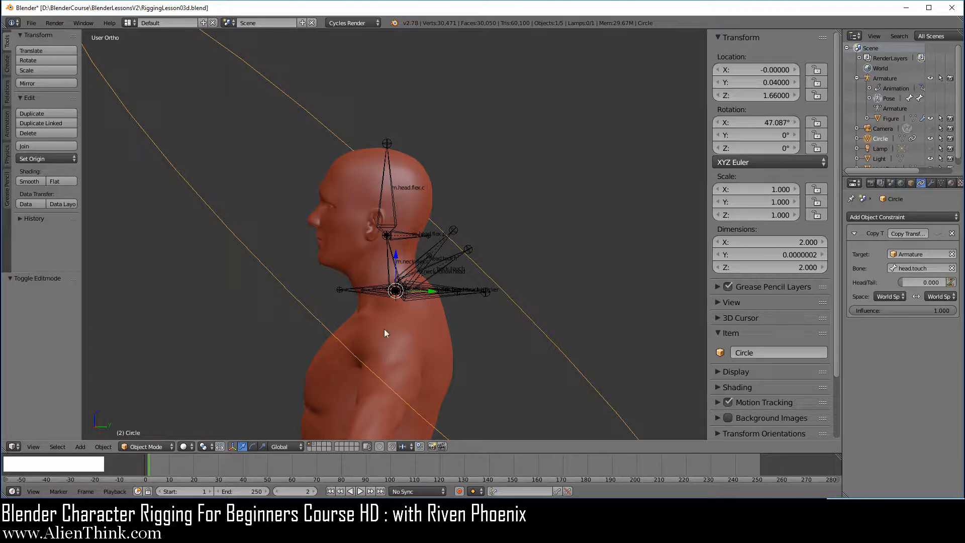
left_click(769, 352)
type("w.head.touch")
key("Return")
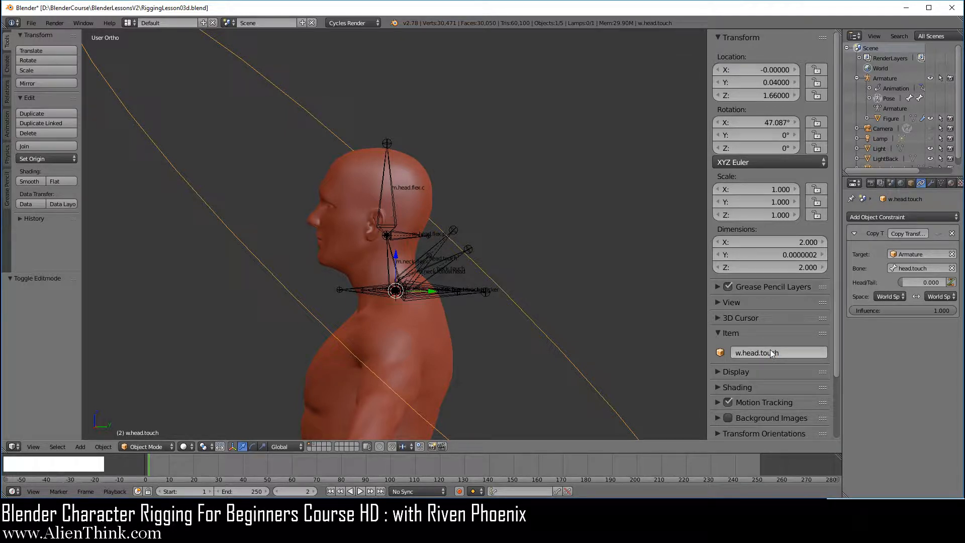
- Assign the w.head.touch circle as the custom shape of the head.touch bone
scroll(487, 285, "up", 3)
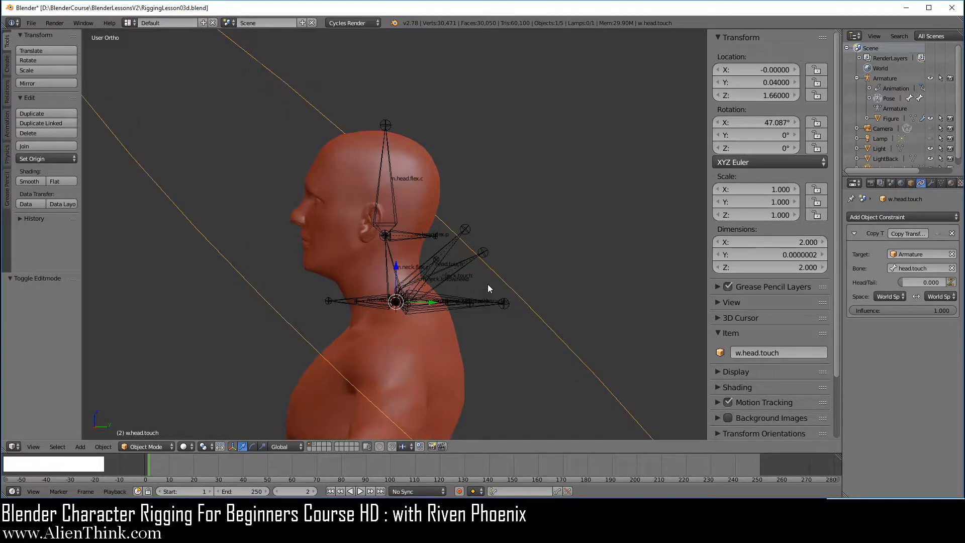
right_click(477, 253)
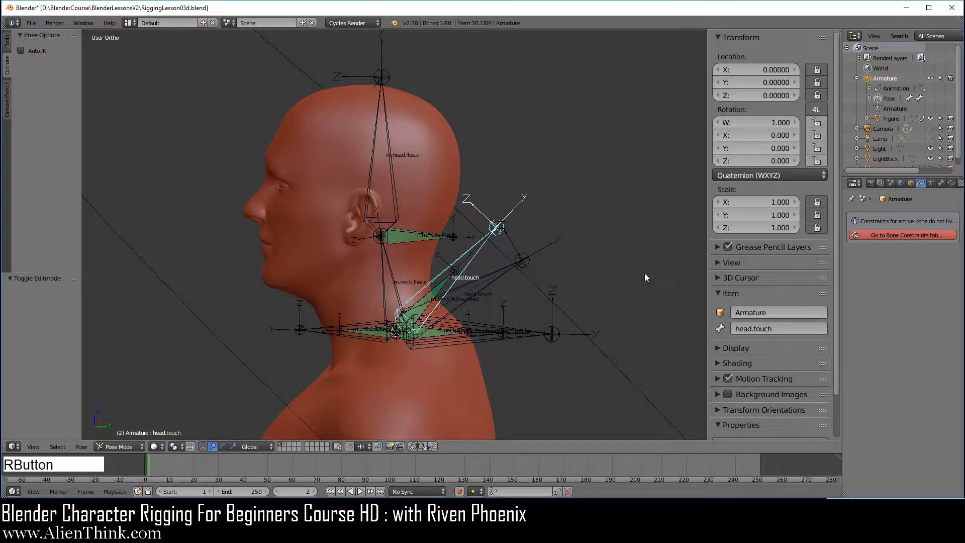
left_click(942, 185)
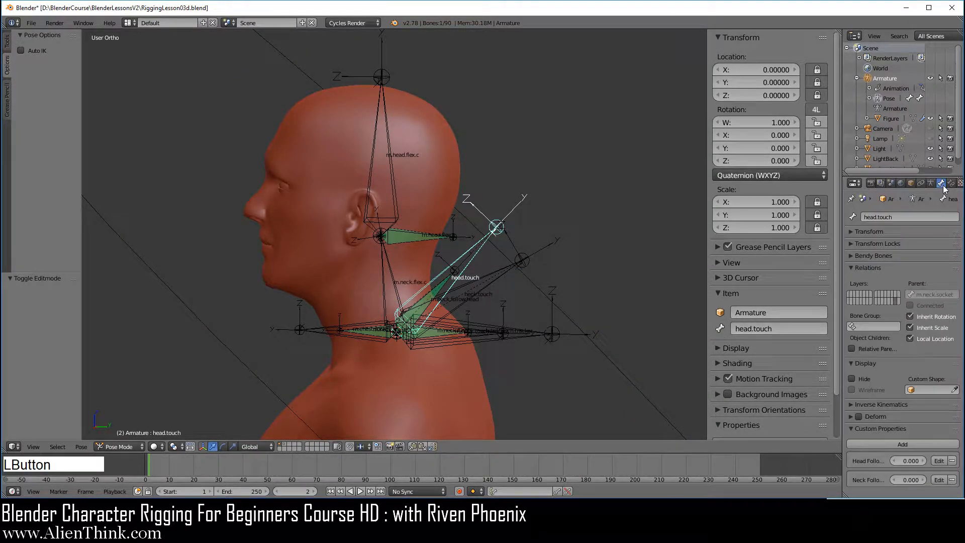
left_click(926, 388)
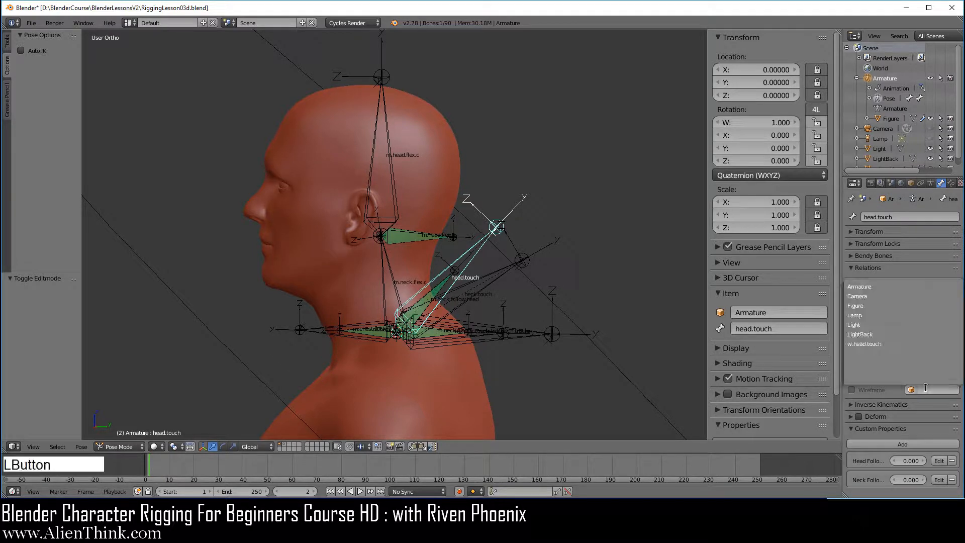
left_click(885, 343)
- Examine the head.touch bone's custom shape against the original w.head.touch circle from several angles
scroll(475, 287, "down", 1)
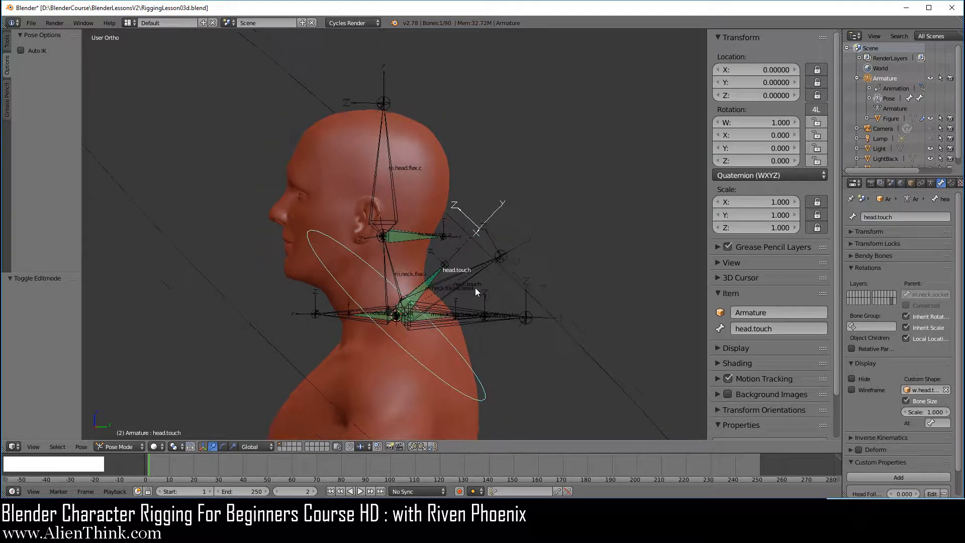
middle_click_drag(475, 288, 466, 255, "shift")
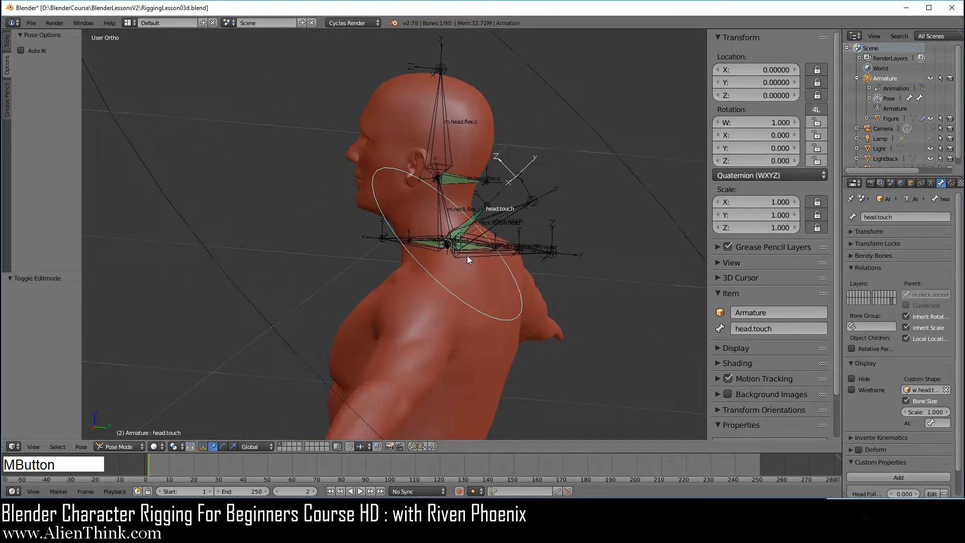
right_click(250, 306)
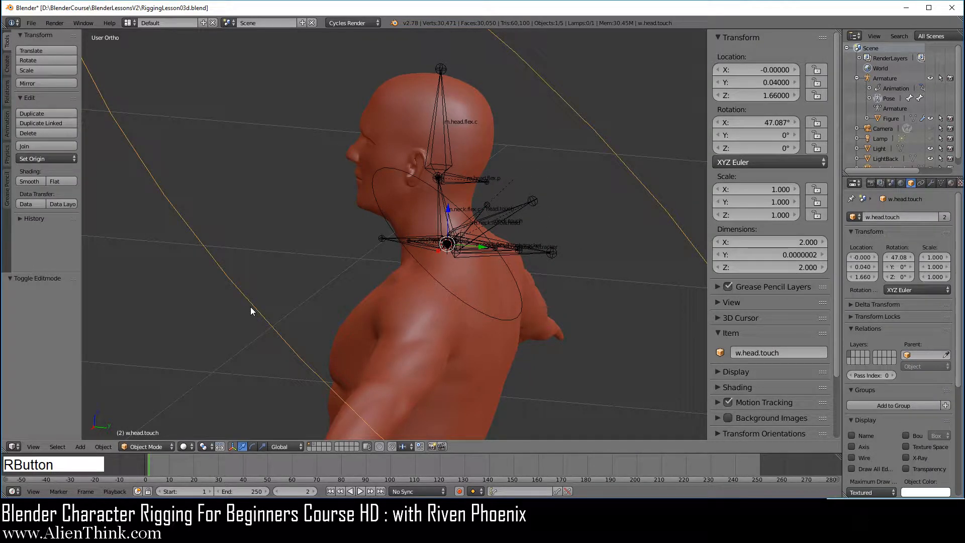
right_click(434, 277)
scroll(525, 255, "up", 4)
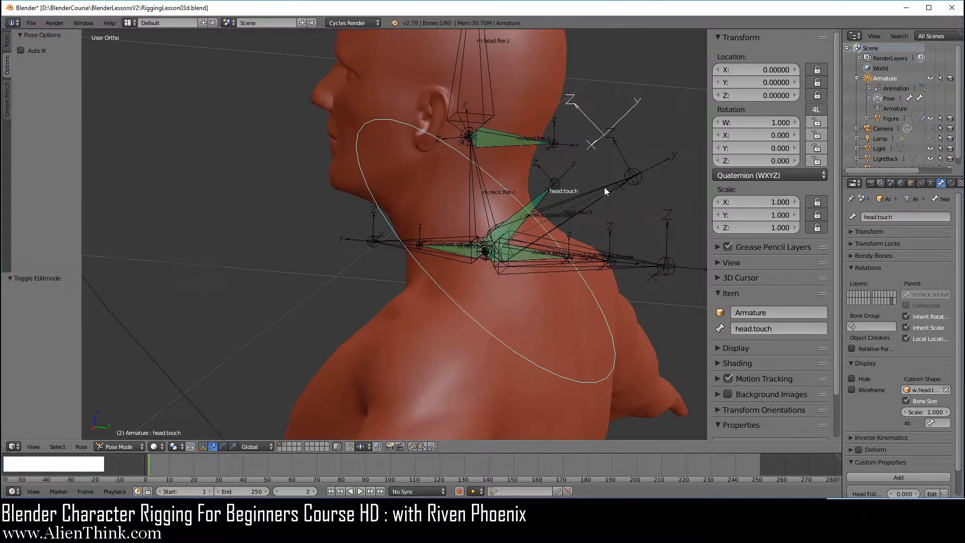
middle_click_drag(500, 264, 393, 282, "shift")
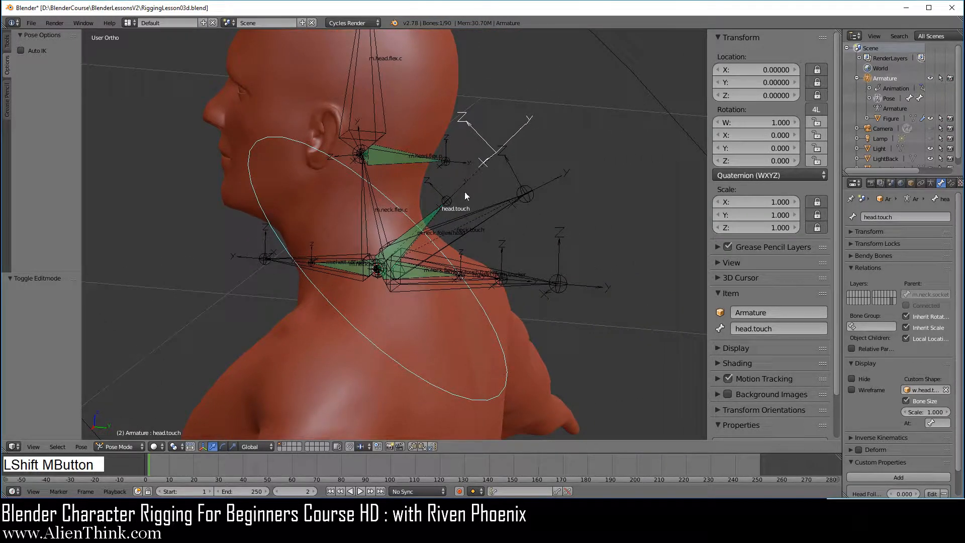
mouse_move(475, 189)
middle_mouse_down()
mouse_move(494, 172)
mouse_move(471, 190)
middle_mouse_up()
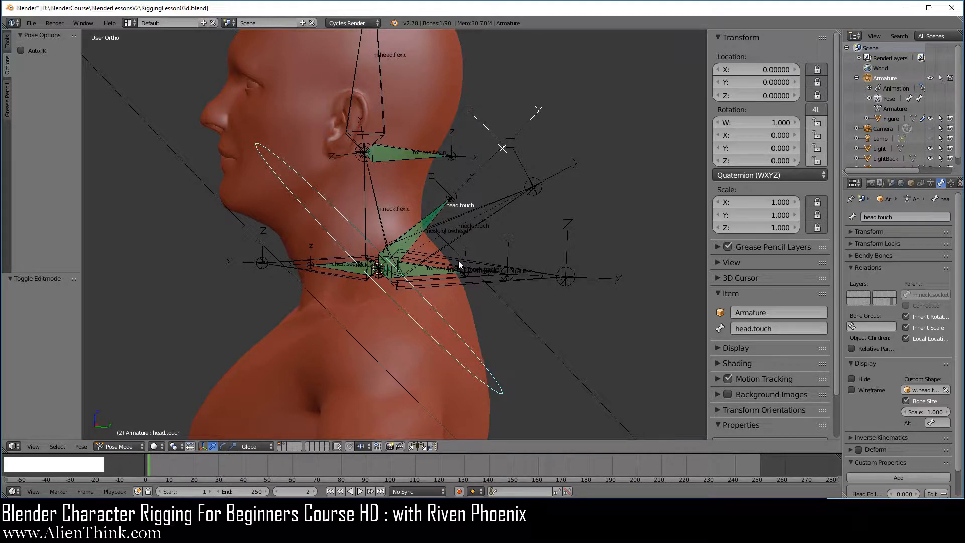
- Hide and restore the armature's custom shapes to compare the head.touch bone with its circle shape, viewed from the side
middle_click_drag(459, 260, 448, 269)
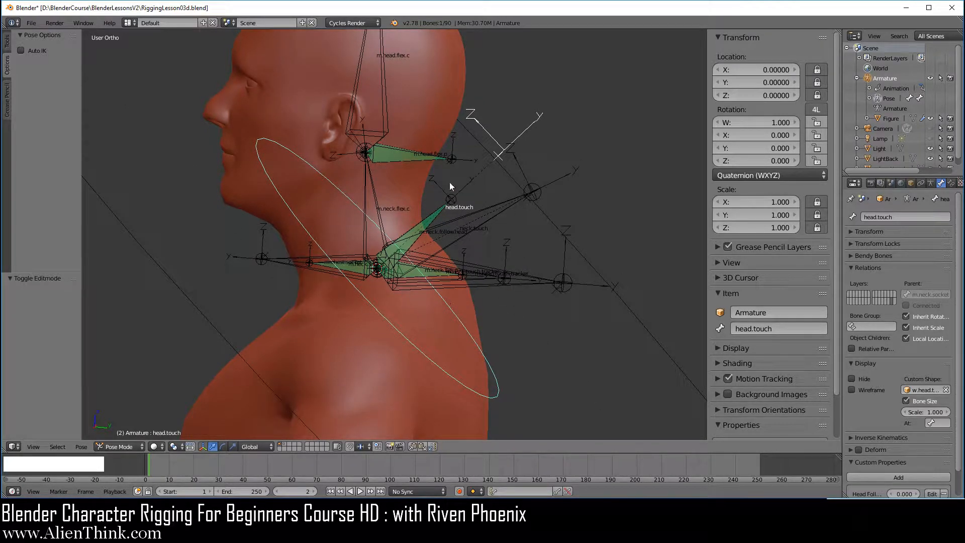
left_click(931, 183)
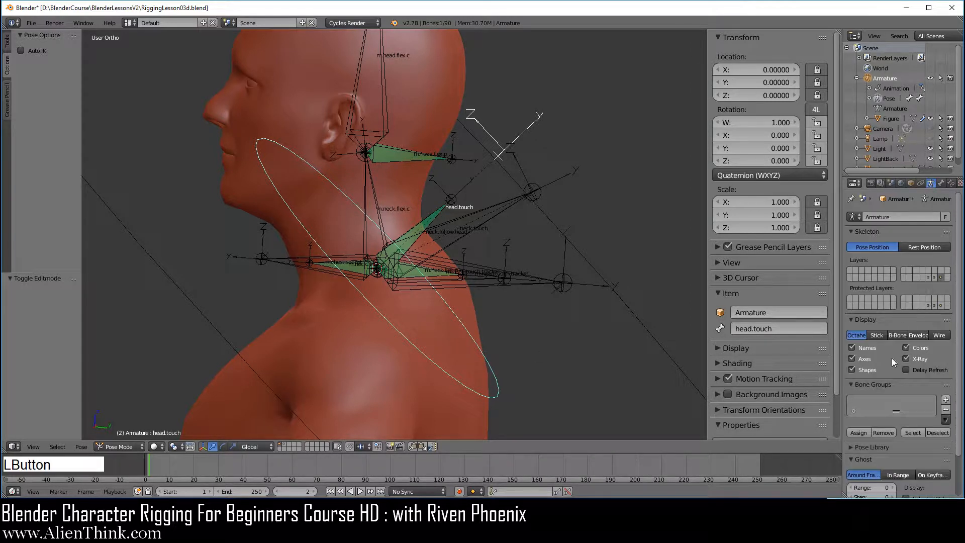
left_click(867, 368)
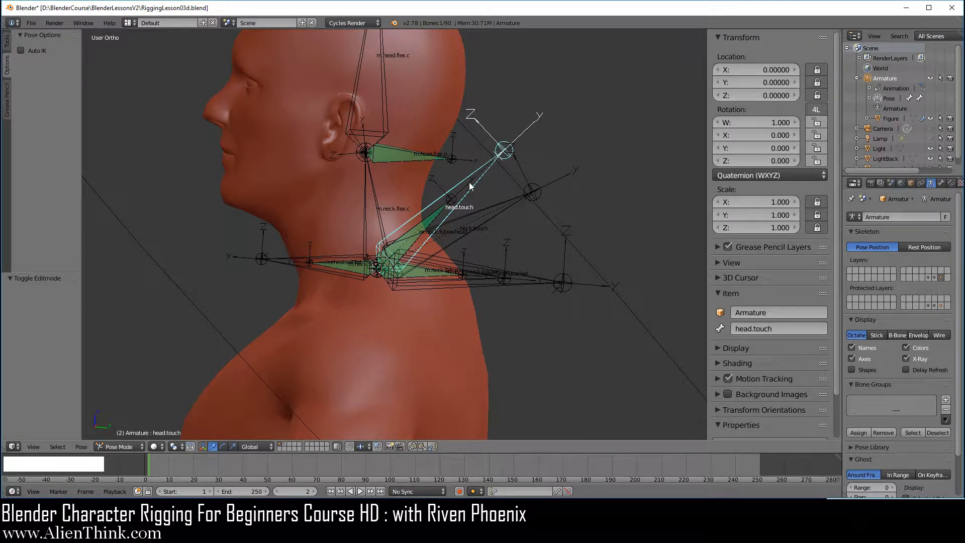
left_click(858, 371)
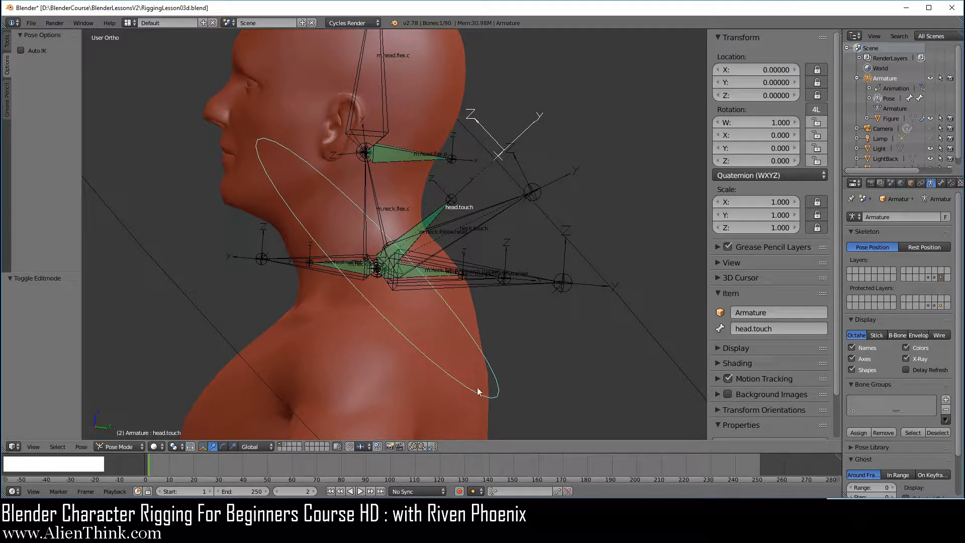
key("KP_3")
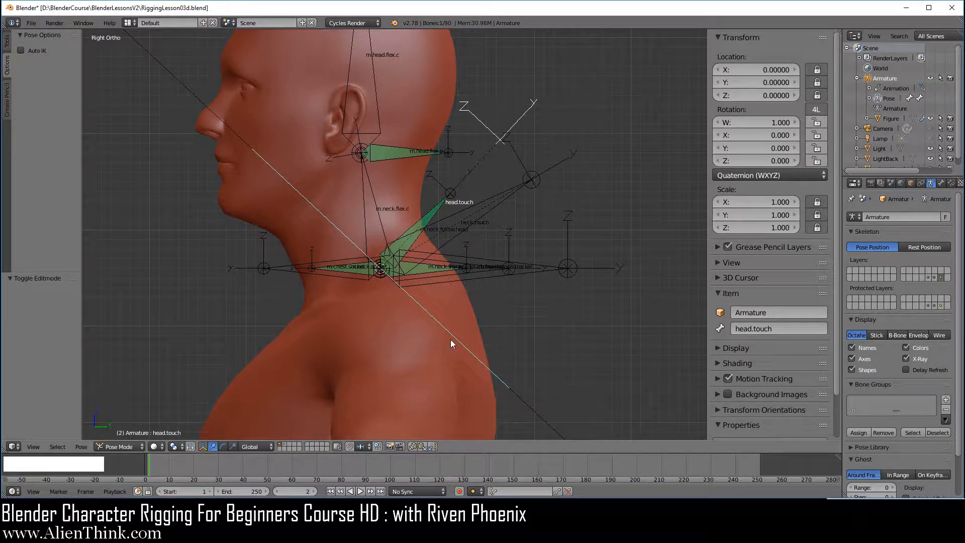
middle_click_drag(405, 291, 439, 229, "shift")
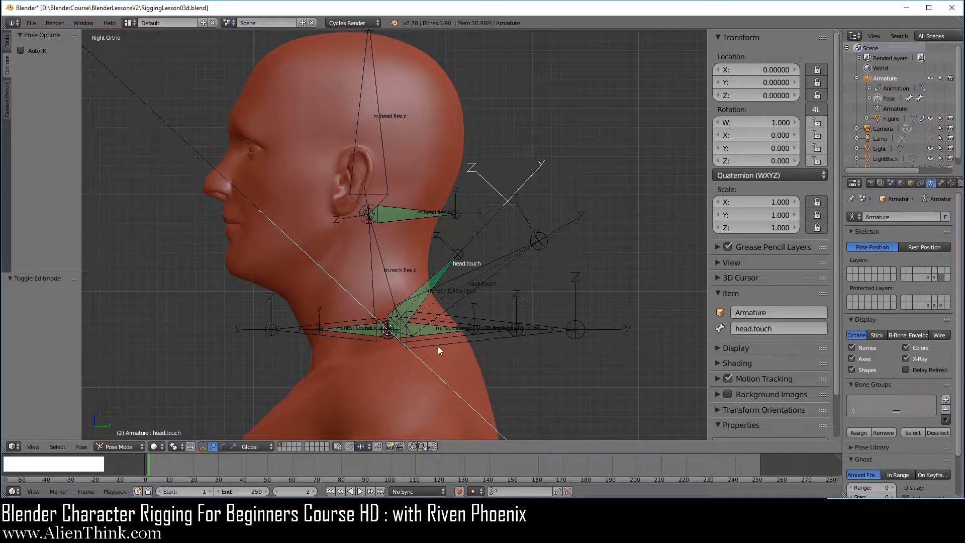
middle_click_drag(457, 228, 444, 240)
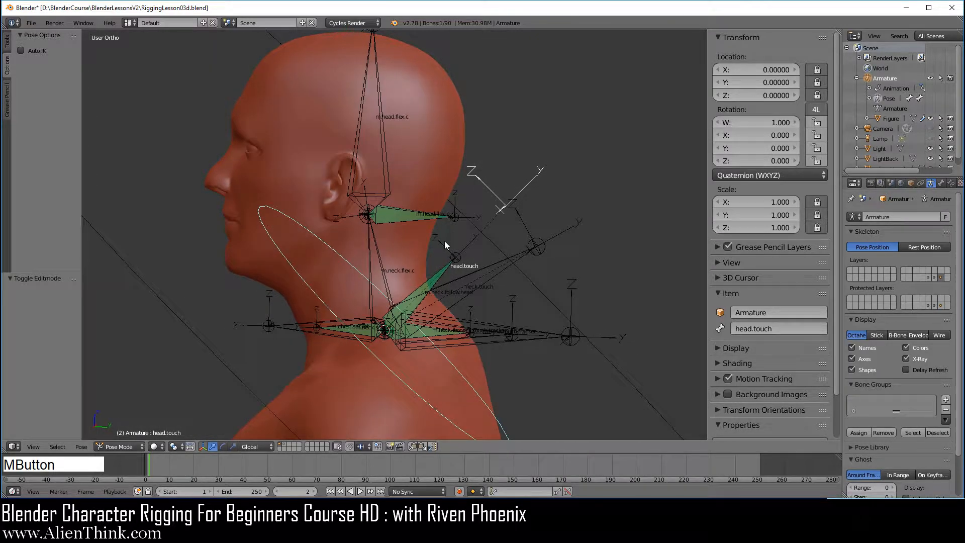
- Set m.head.flex.c as the bone at which head.touch's custom shape is displayed
left_click(941, 184)
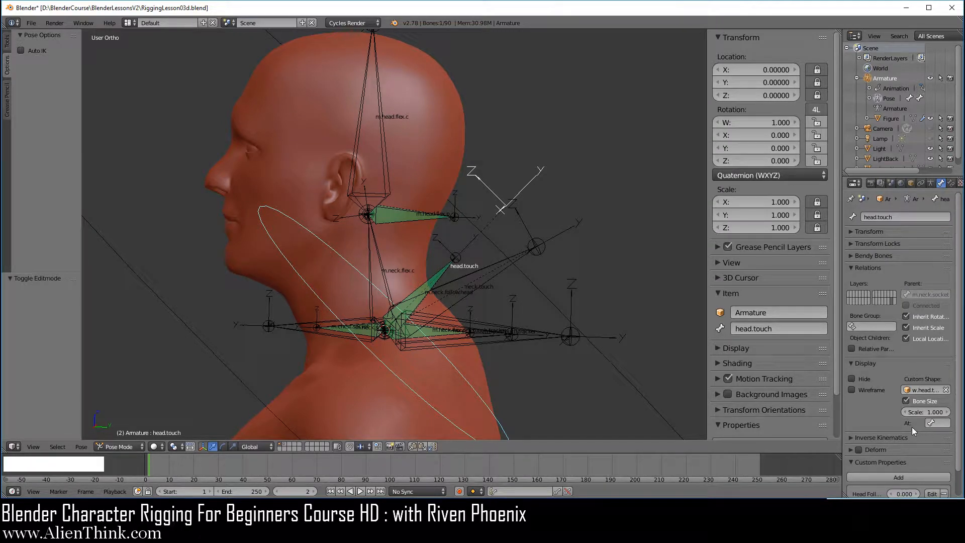
left_click(939, 424)
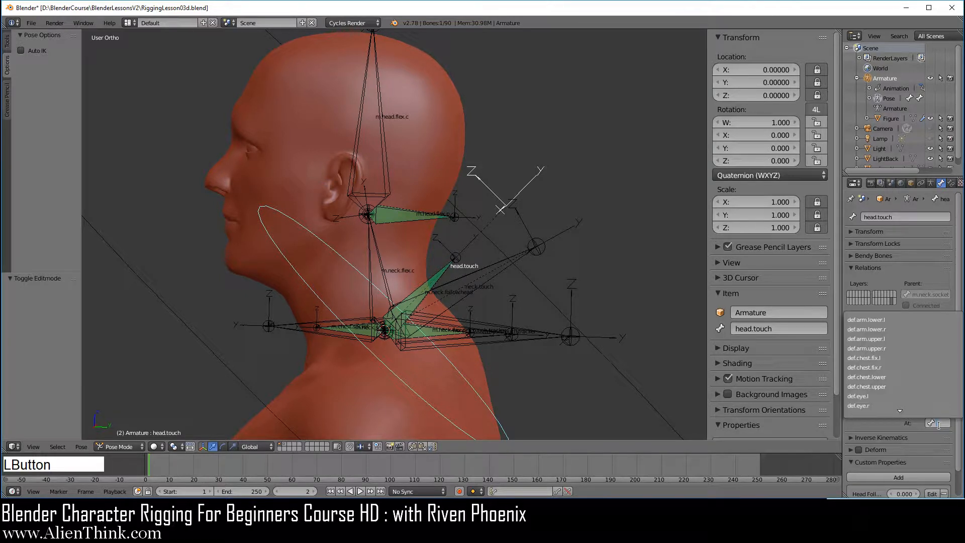
type("m")
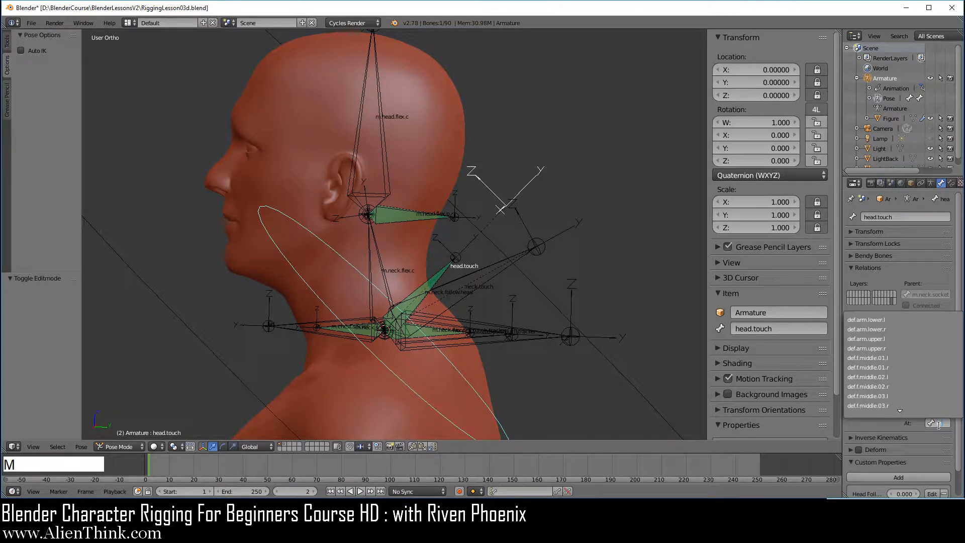
type(".he")
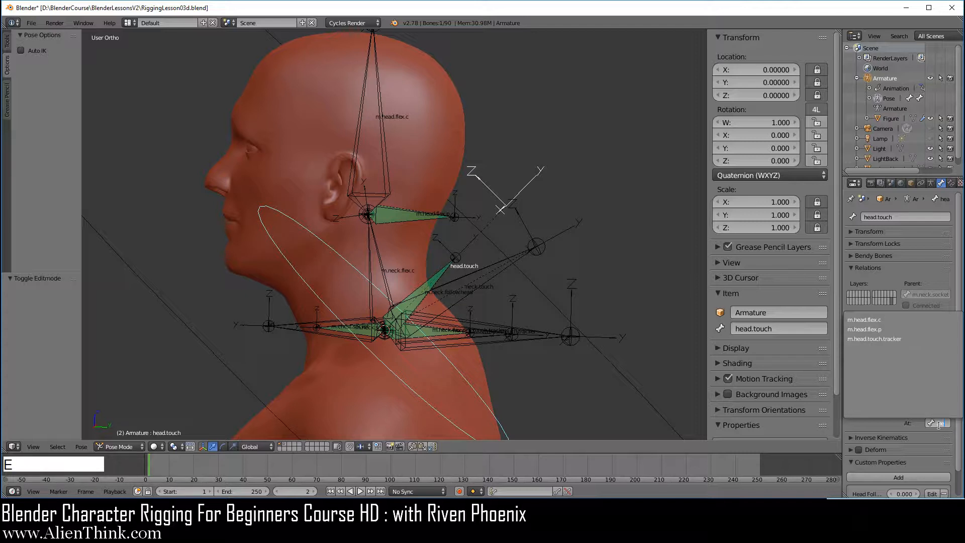
left_click(891, 320)
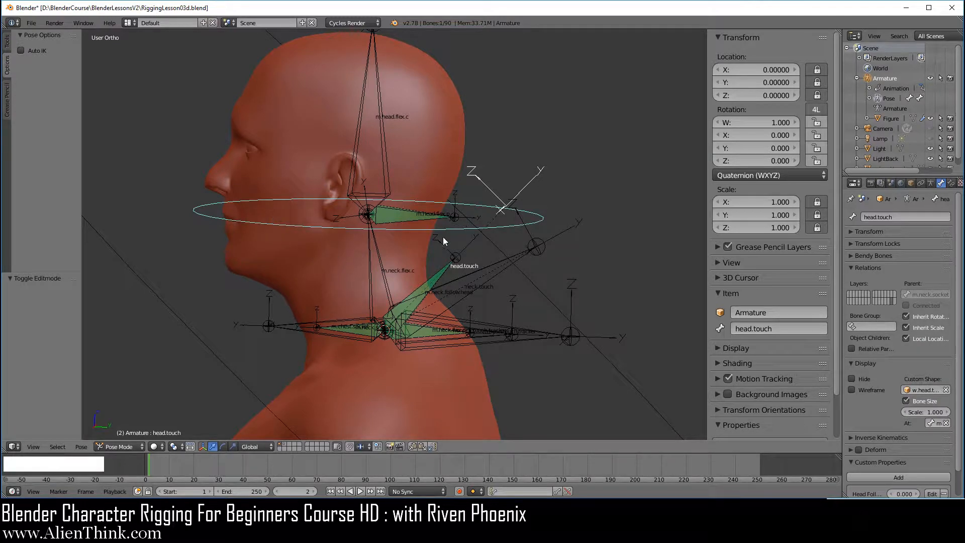
- Check head.touch's relocated shape from the right side view by hiding and restoring custom shapes and trying a rotation of the bone
key("KP_3")
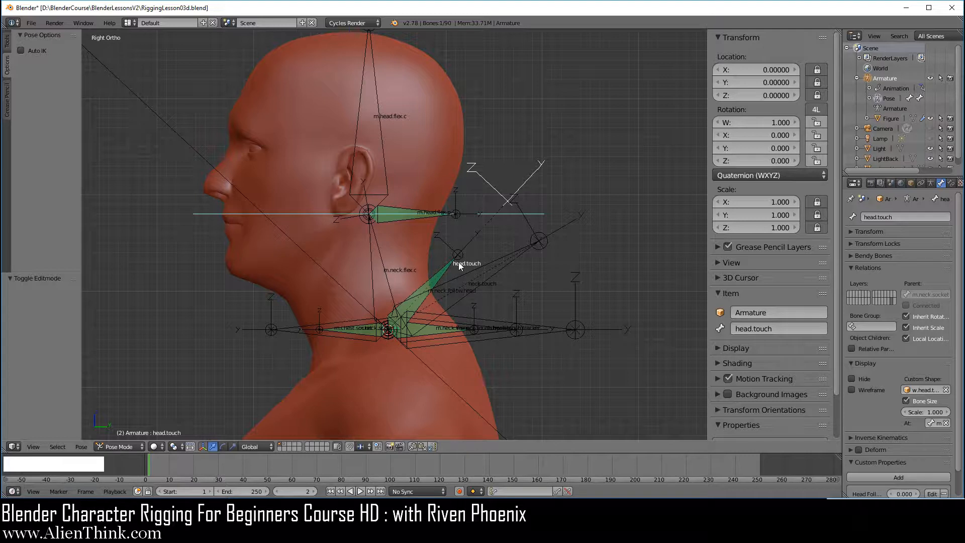
left_click(931, 182)
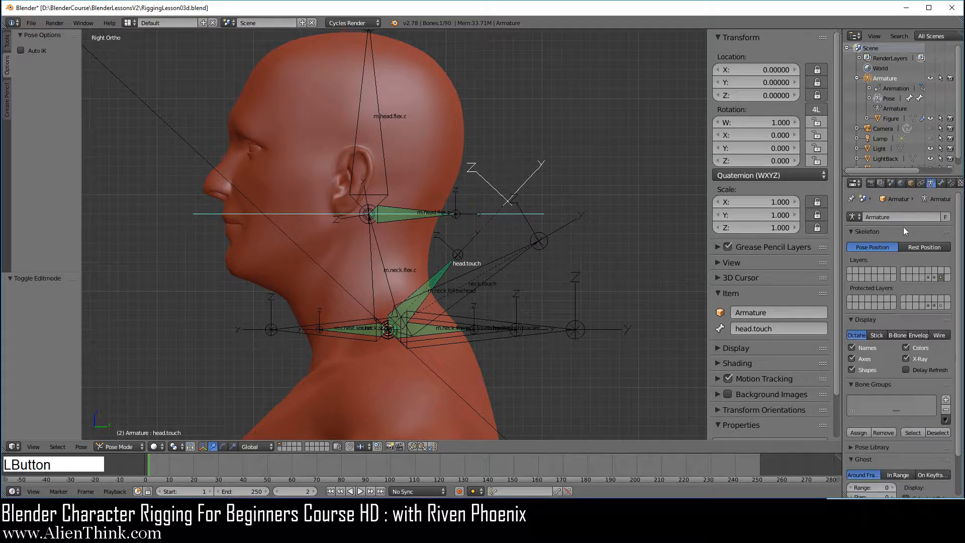
left_click(856, 370)
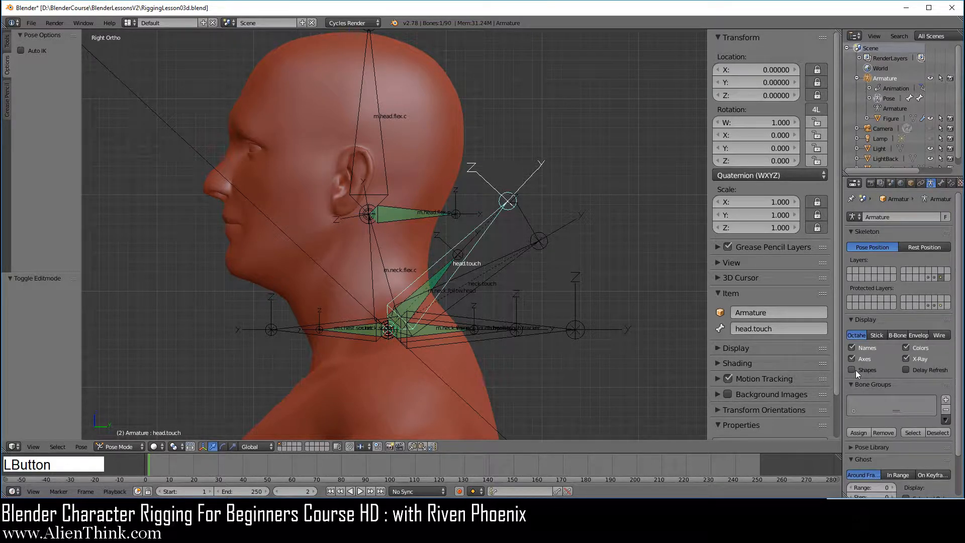
left_click(852, 370)
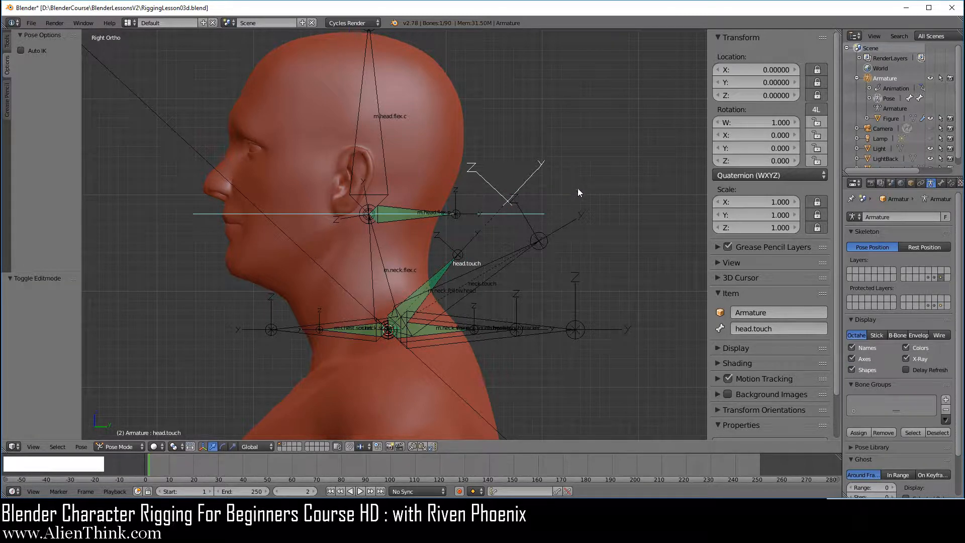
key("r")
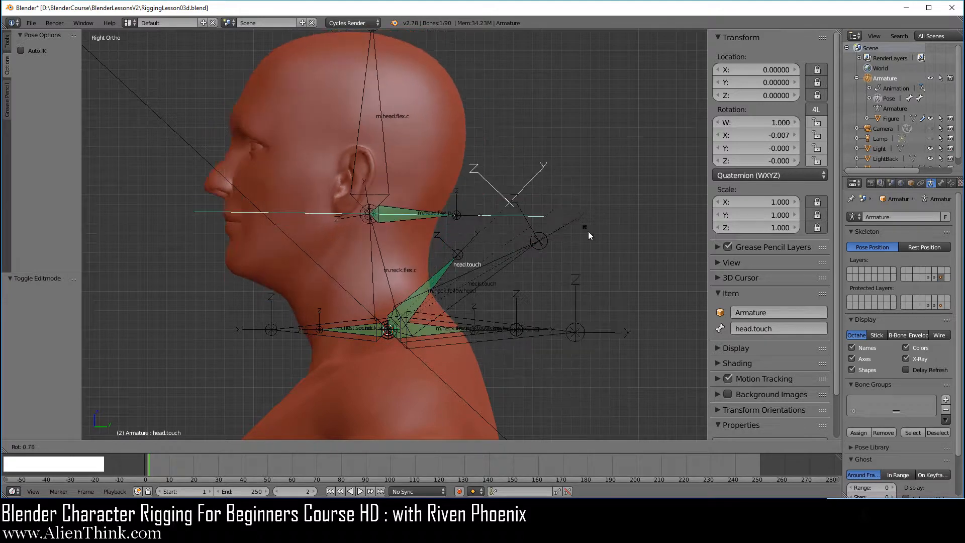
right_click(579, 210)
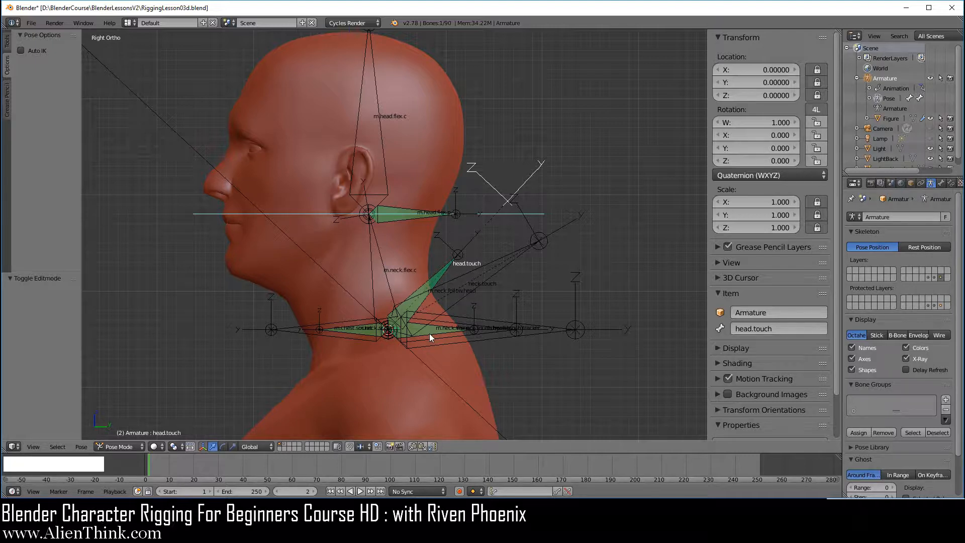
- Select the original w.head.touch circle object
middle_click_drag(437, 350, 357, 317)
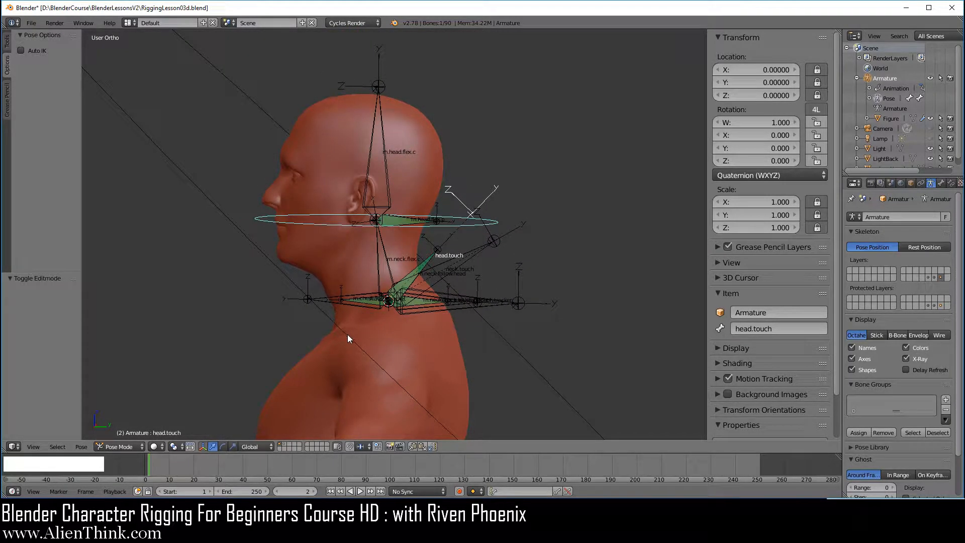
right_click(348, 334)
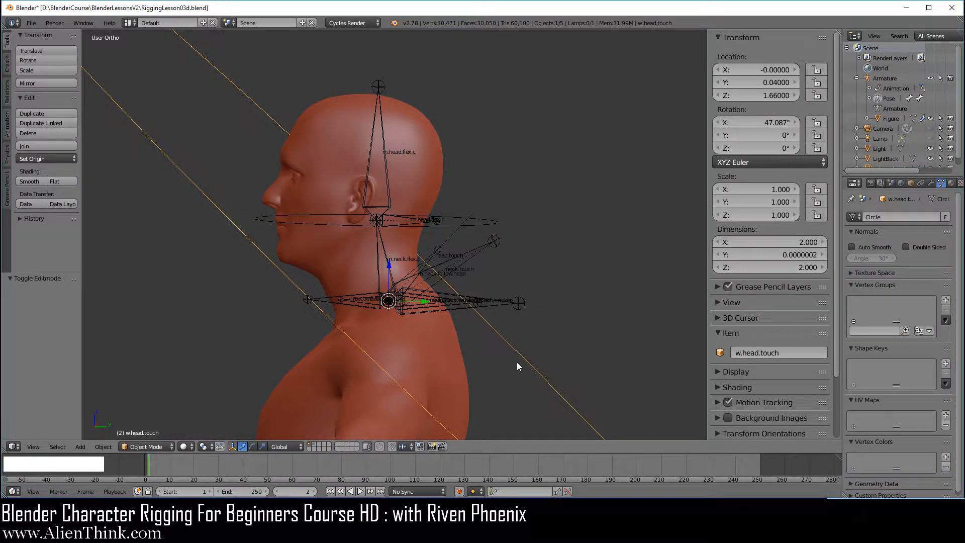
scroll(516, 362, "down", 2)
middle_click_drag(494, 336, 434, 279)
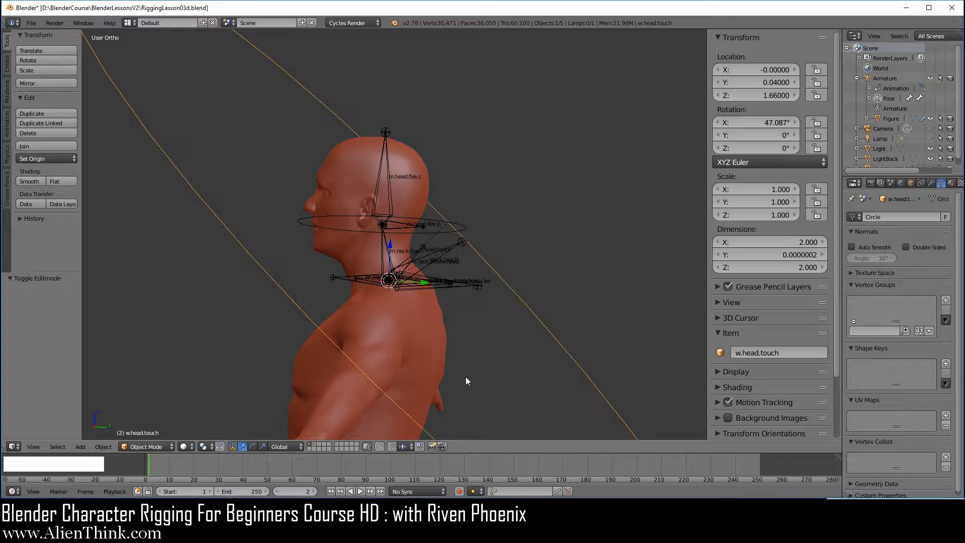
- Try scaling the w.head.touch circle in Object Mode and in Edit Mode to compare the effect on the bone shape
key("s")
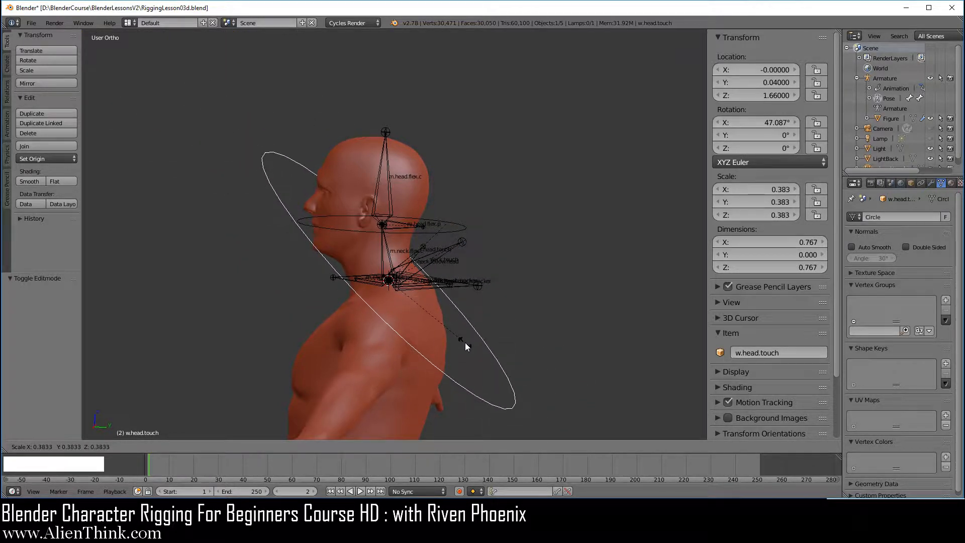
right_click(465, 342)
key("Tab")
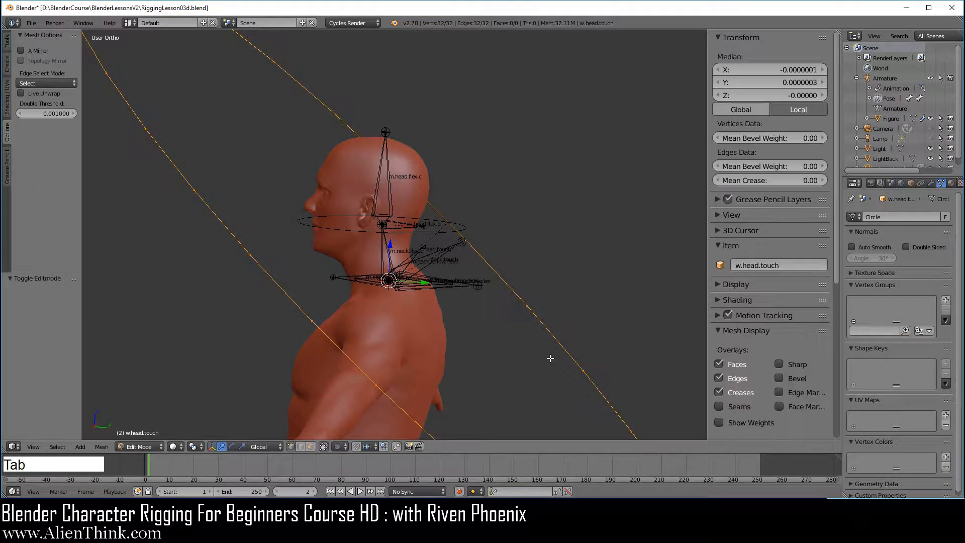
key("s")
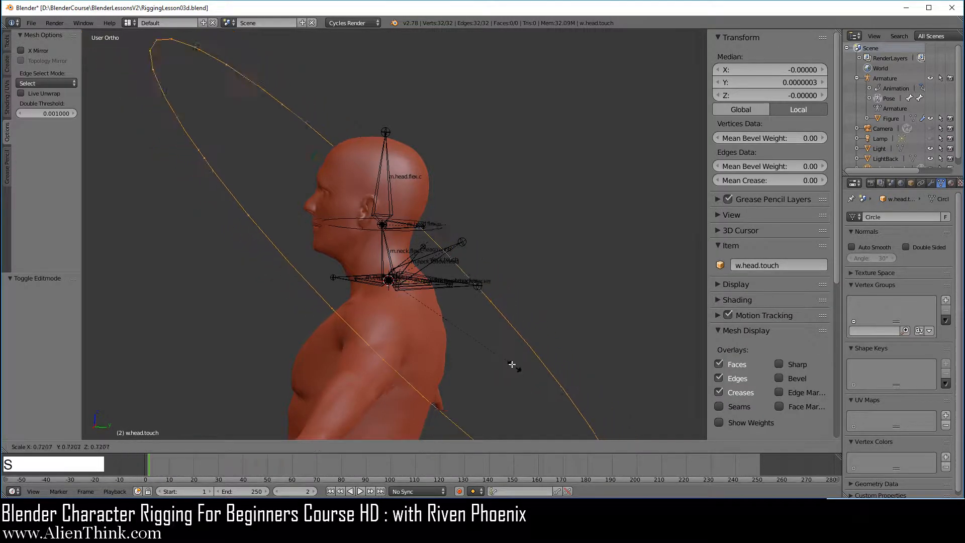
right_click(523, 389)
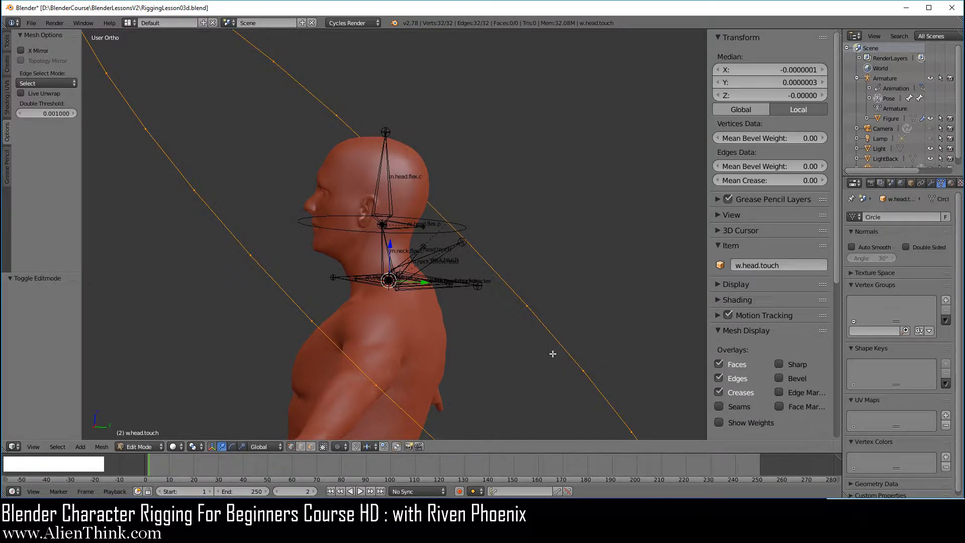
key("KP_3")
key("Tab")
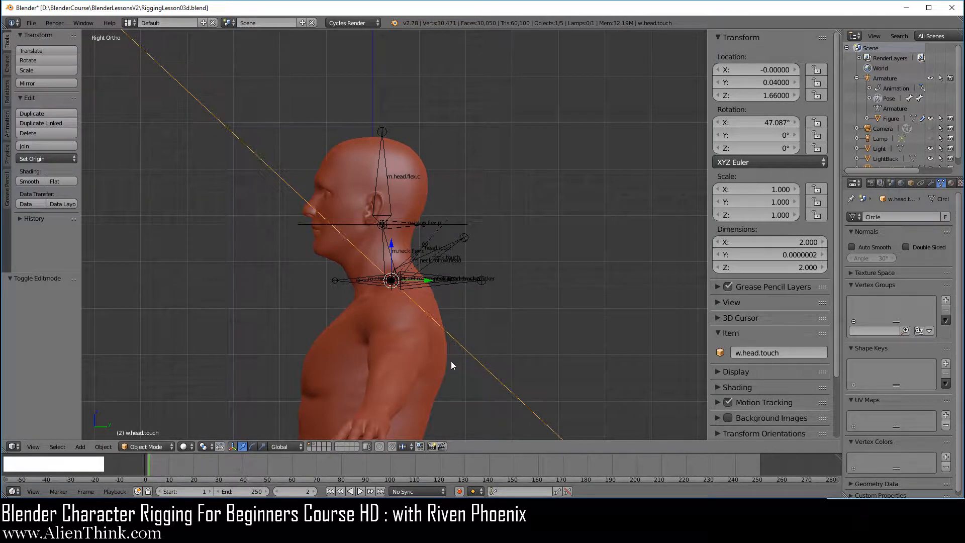
- Scale the w.head.touch circle object down to 0.295 in Object Mode
key("s")
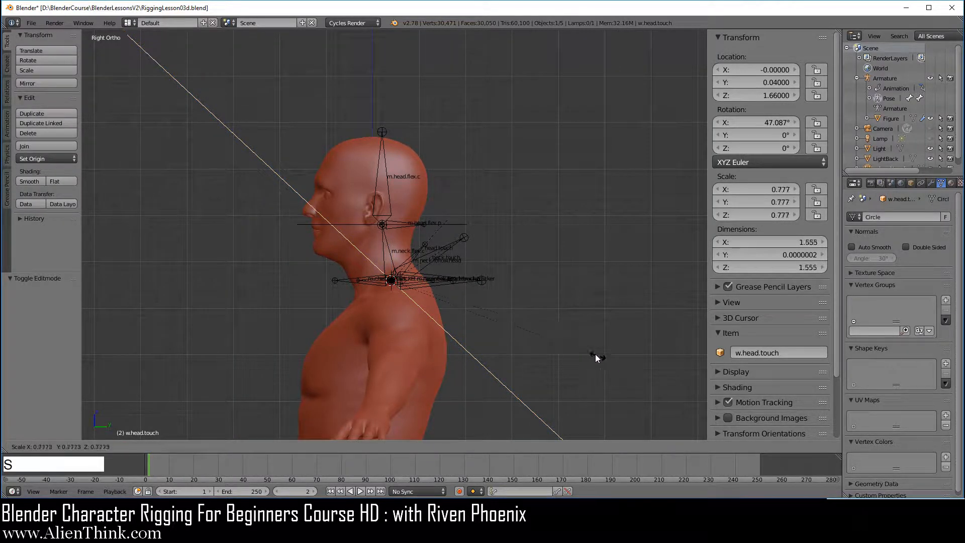
left_click(475, 272)
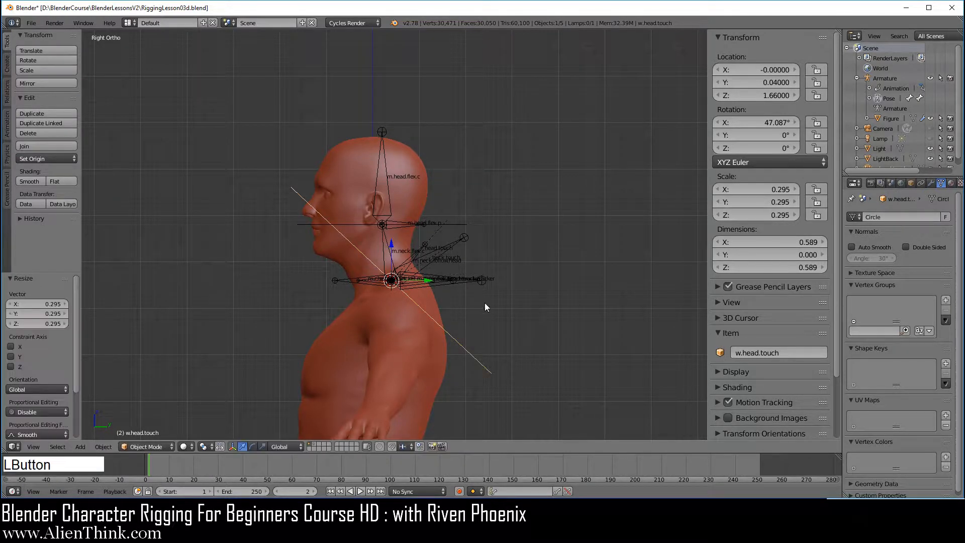
scroll(497, 312, "up", 4)
middle_click_drag(498, 313, 529, 300, "shift")
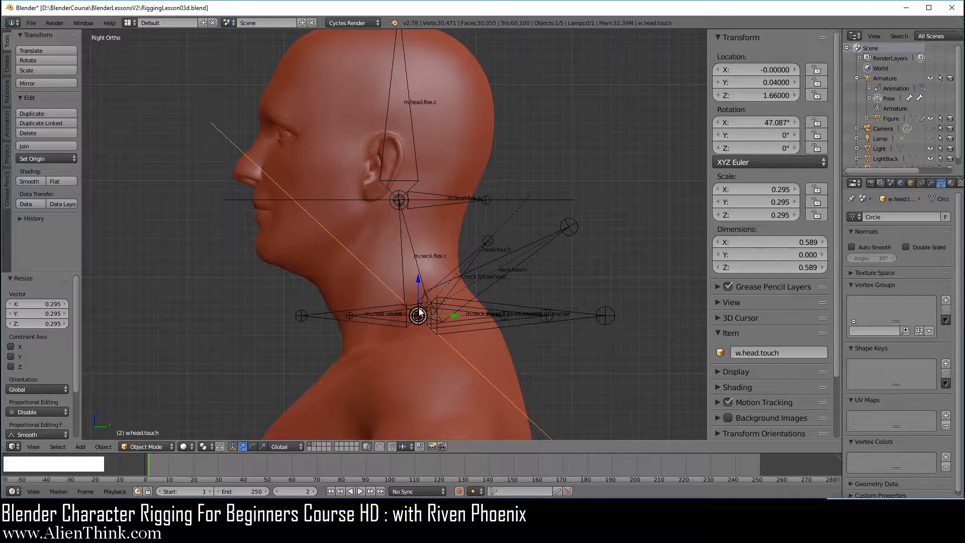
- Snap the 3D cursor to the armature's m.head.flex.c bone
right_click(499, 200)
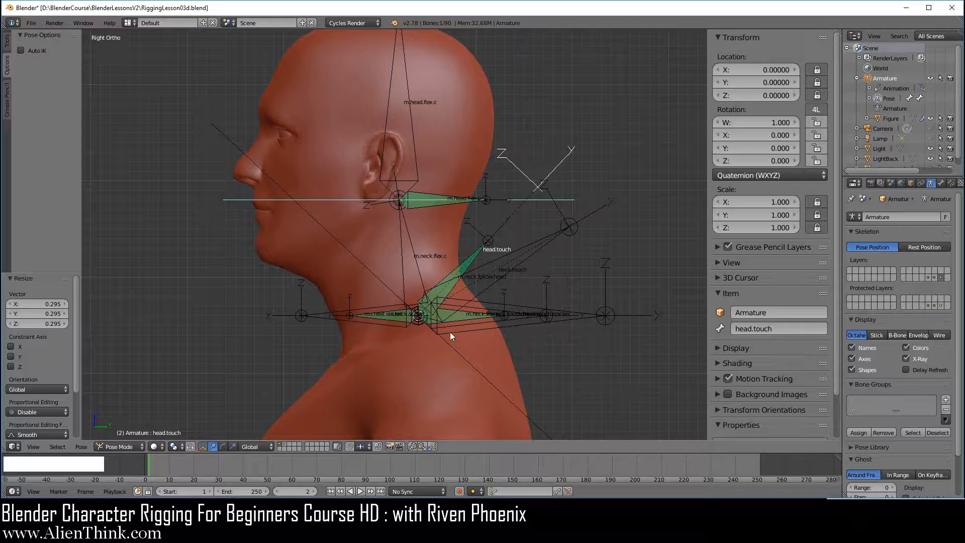
right_click(413, 145)
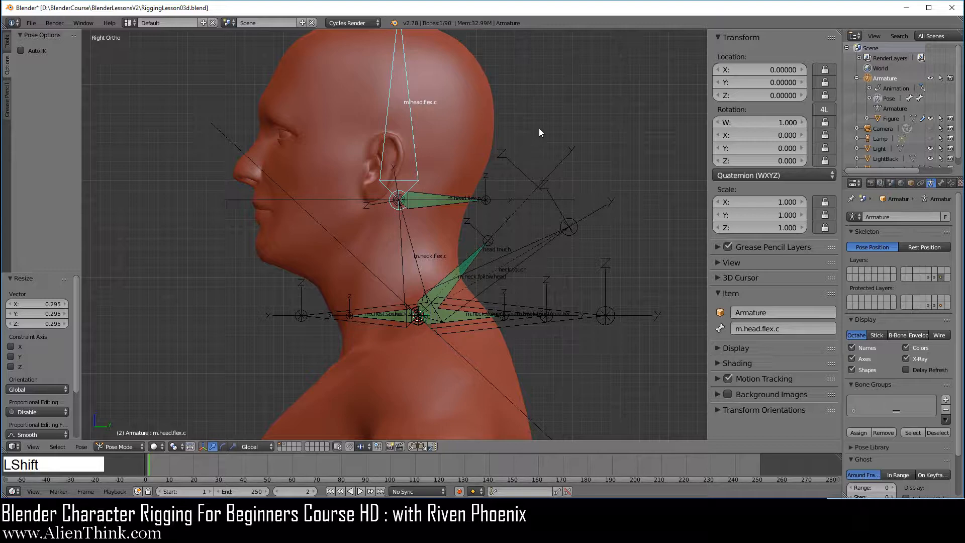
key("shift+s")
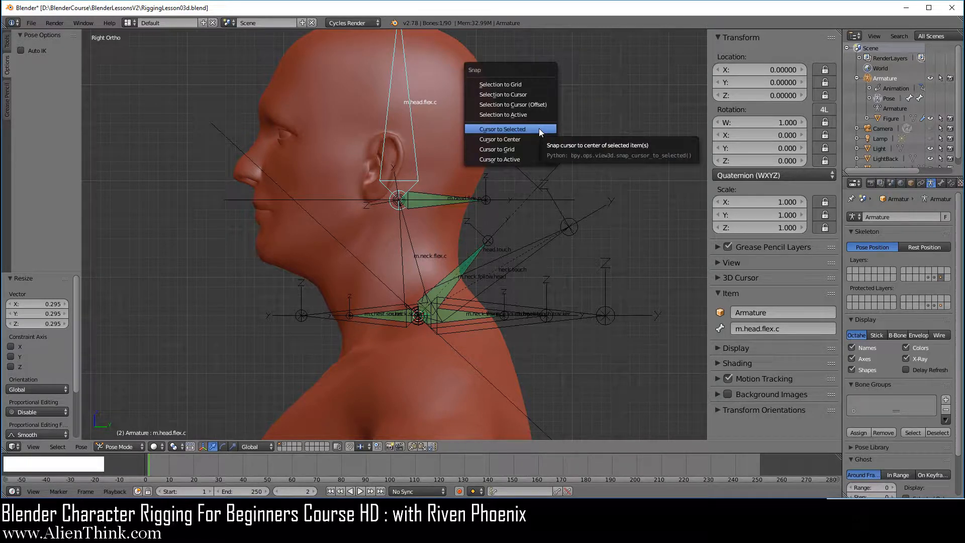
left_click(538, 130)
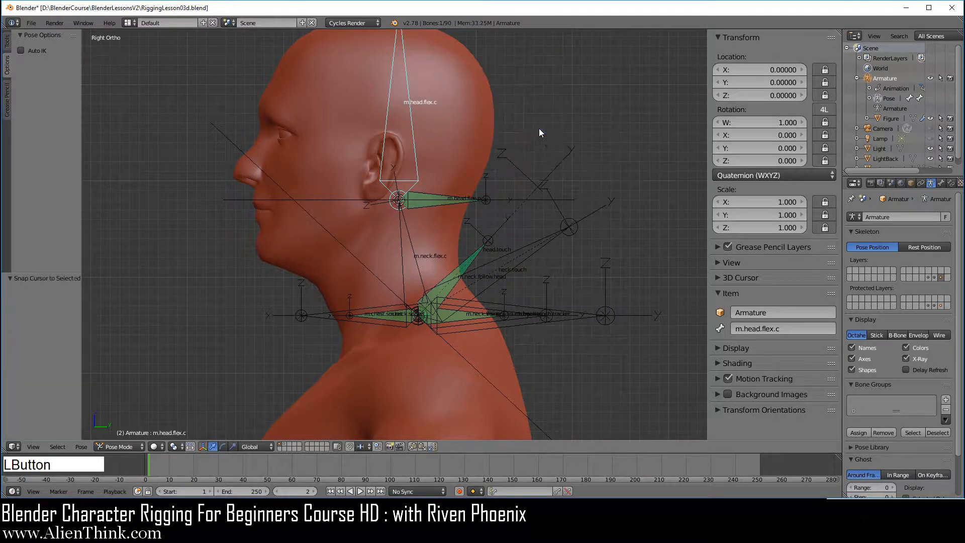
- Snap the w.head.touch circle object to the 3D cursor at the base of the head bone
right_click(467, 361)
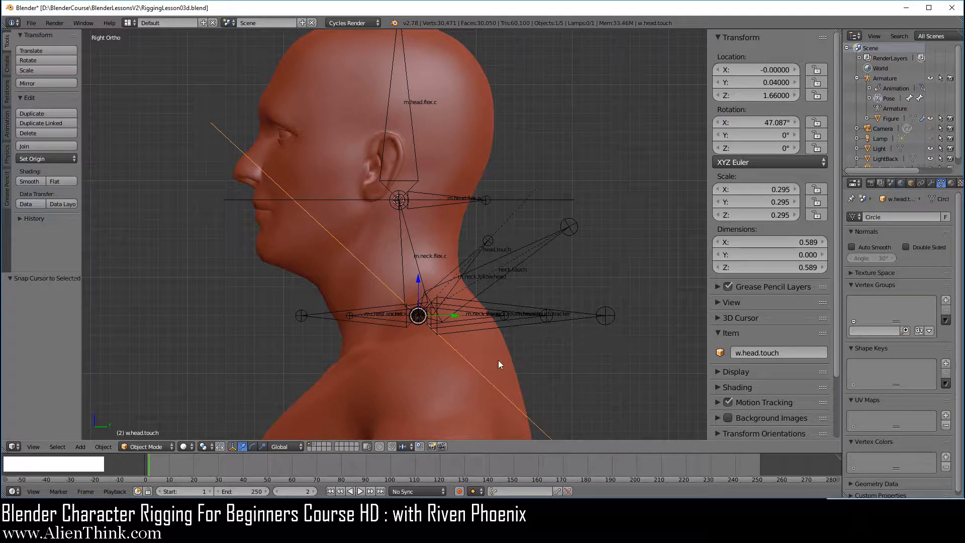
key("shift")
key("shift+s")
left_click(571, 152)
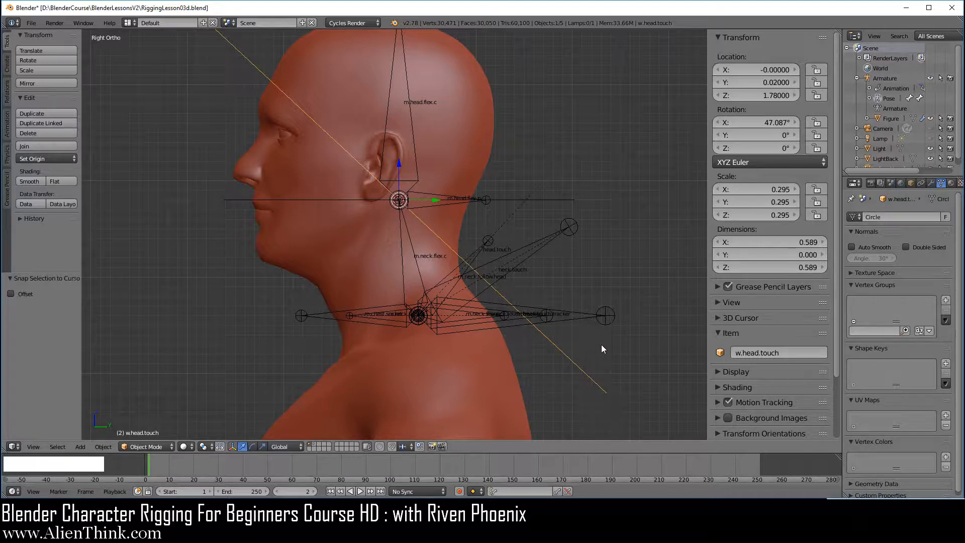
- Rotate the w.head.touch circle object level in side view, to about 90 degrees on X
key("r")
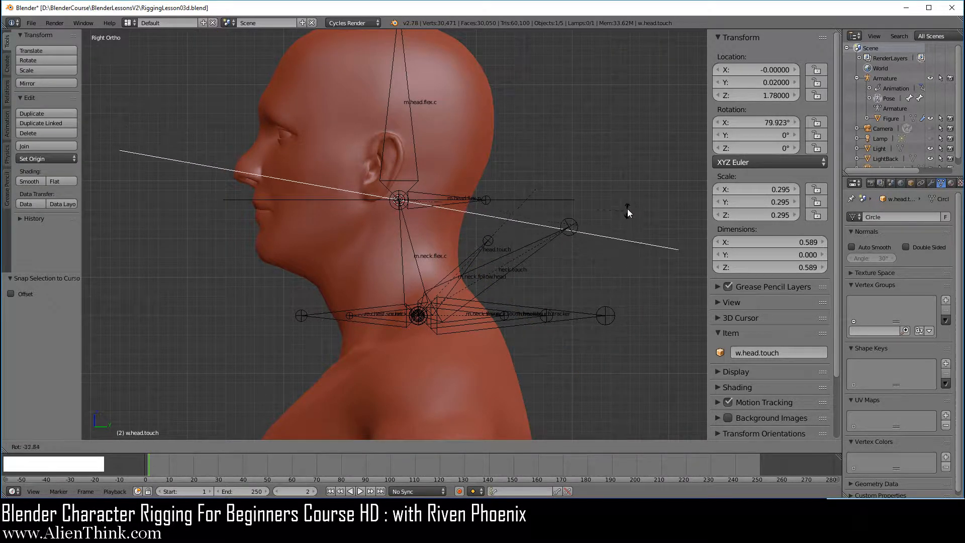
key("ctrl")
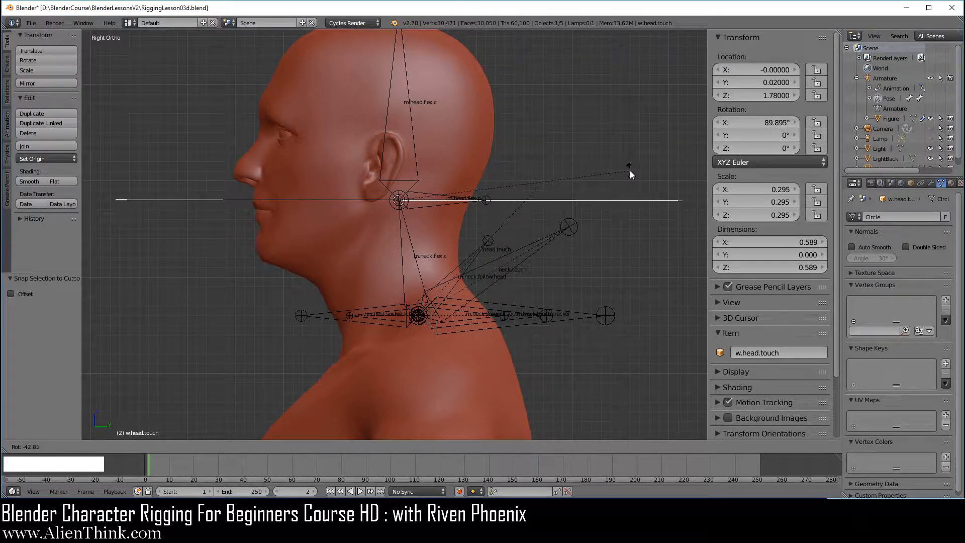
left_click(629, 170)
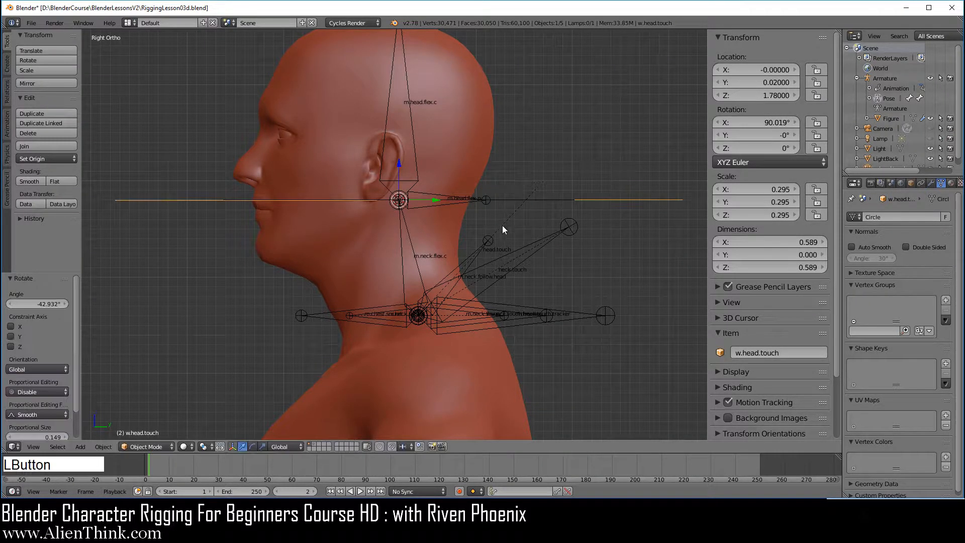
- Scale the w.head.touch circle object down to about 0.193 to nearly match the bone's shape
middle_click_drag(473, 235, 396, 213)
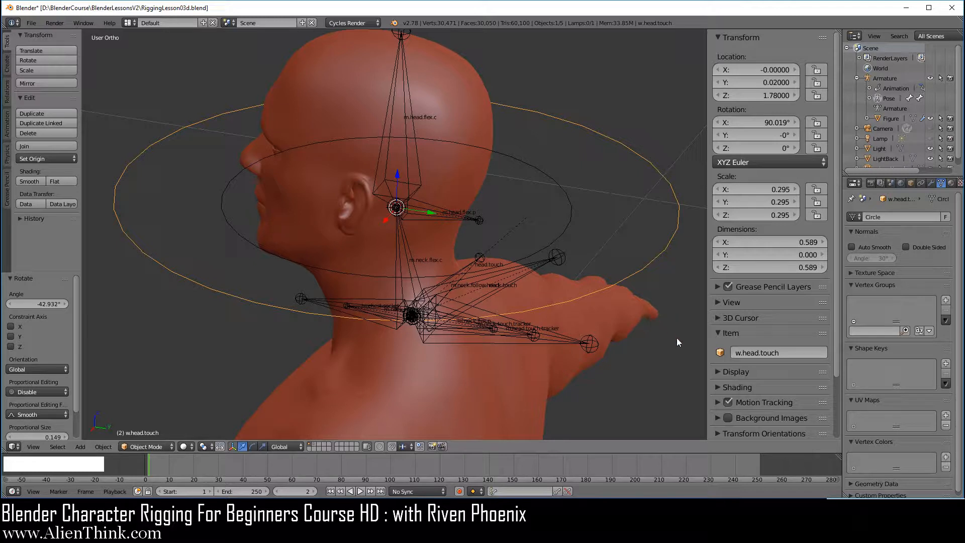
key("s")
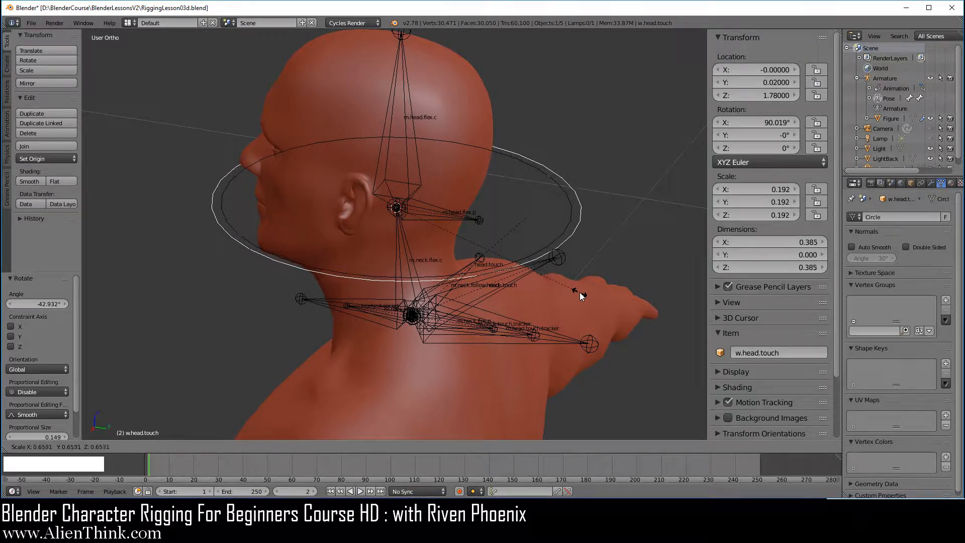
left_click(581, 296)
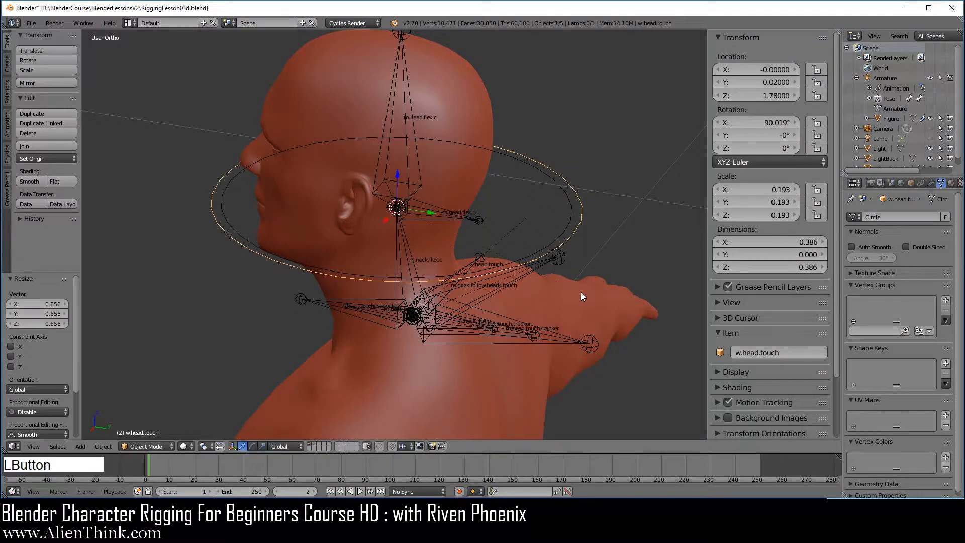
- In Edit Mode, raise all vertices of the w.head.touch circle about 0.100 along Z to forehead height, and return to Object Mode
middle_click_drag(457, 318, 461, 344, "shift")
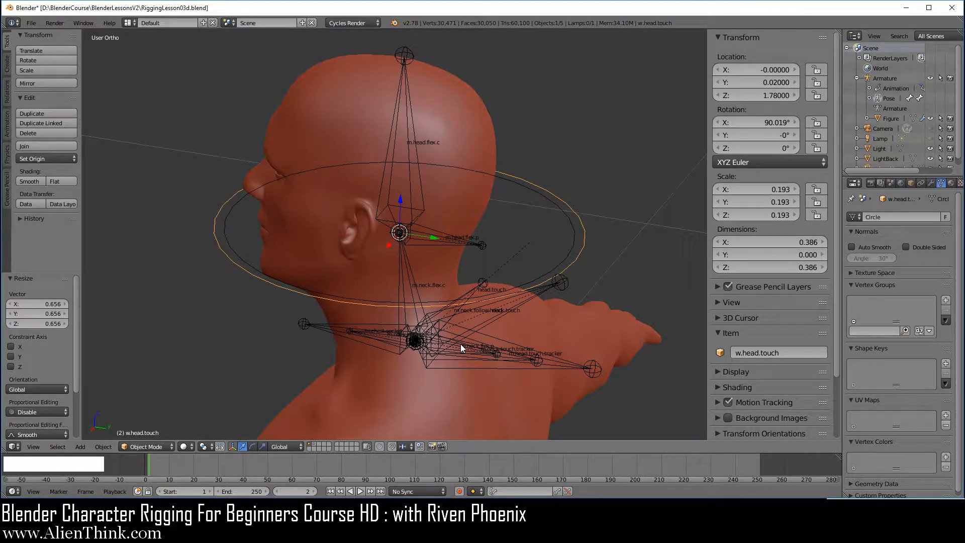
key("KP_3")
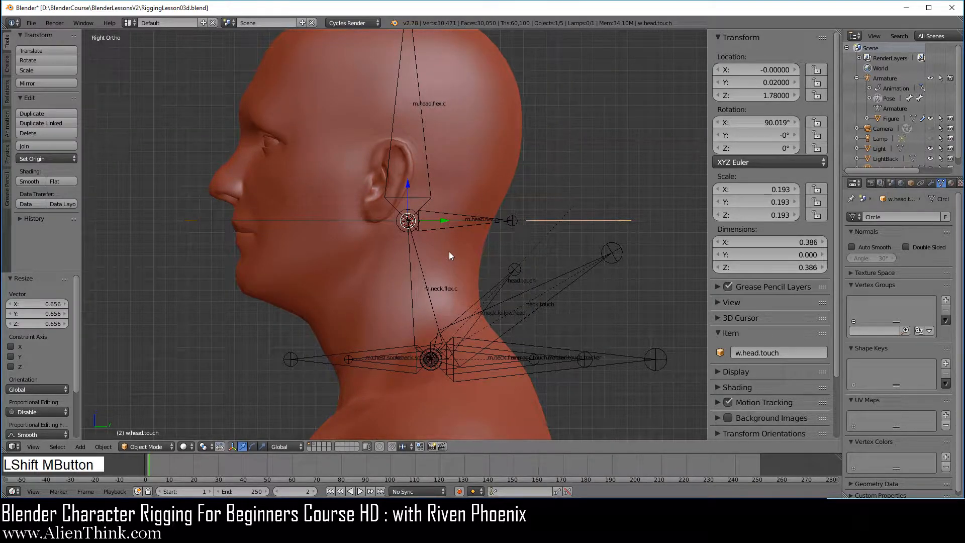
middle_click_drag(450, 254, 461, 290, "shift")
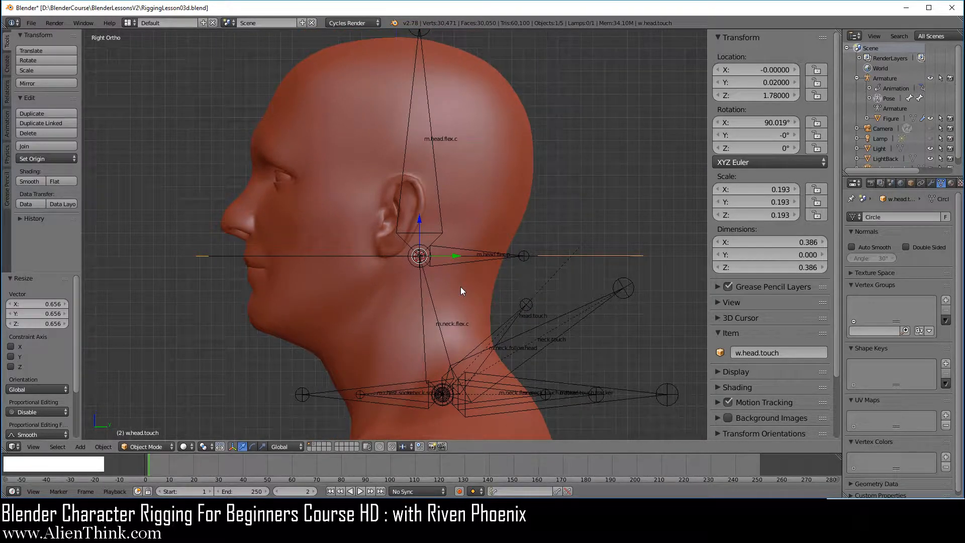
key("Tab")
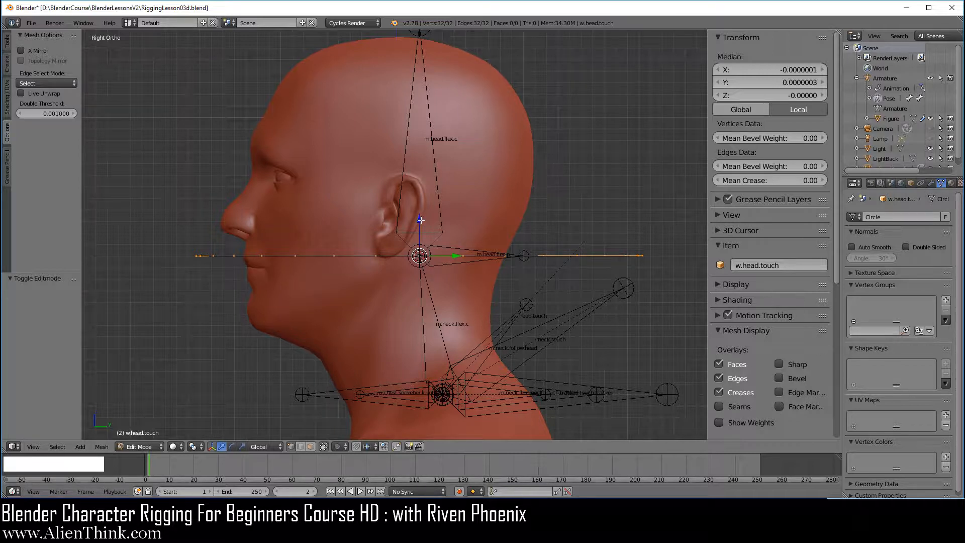
left_click_drag(419, 220, 419, 106)
middle_click_drag(420, 189, 454, 190)
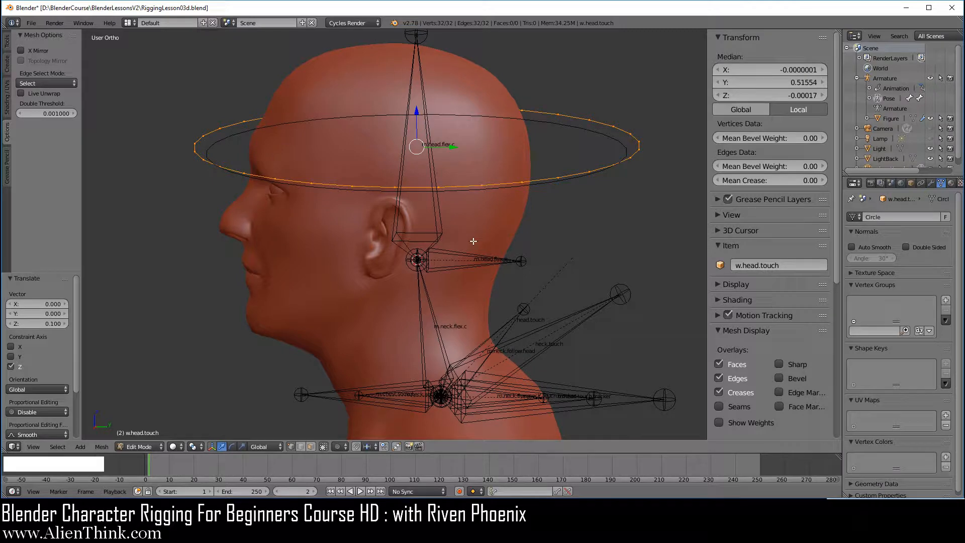
key("Tab")
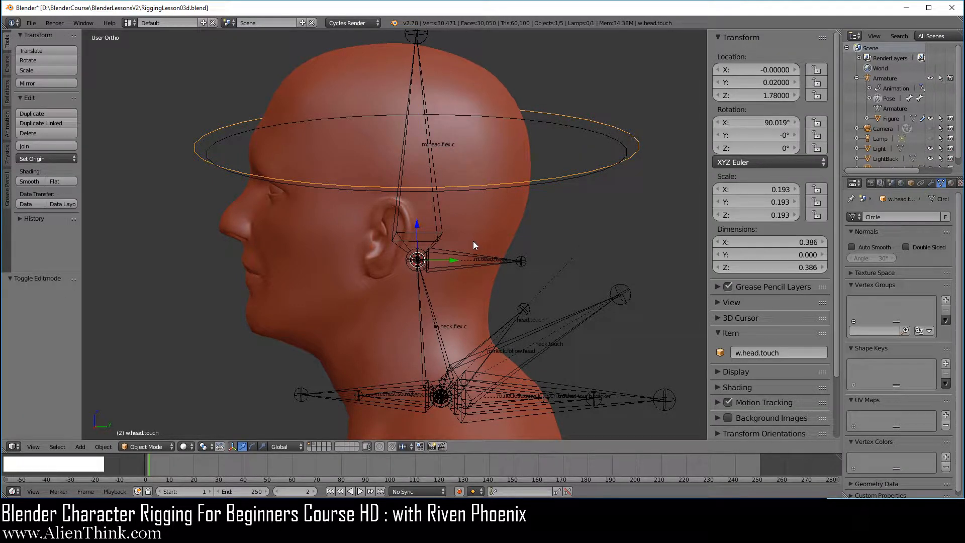
- Try rotating the head.touch bone in side view to test its circle shape, and cancel the rotation
key("KP_3")
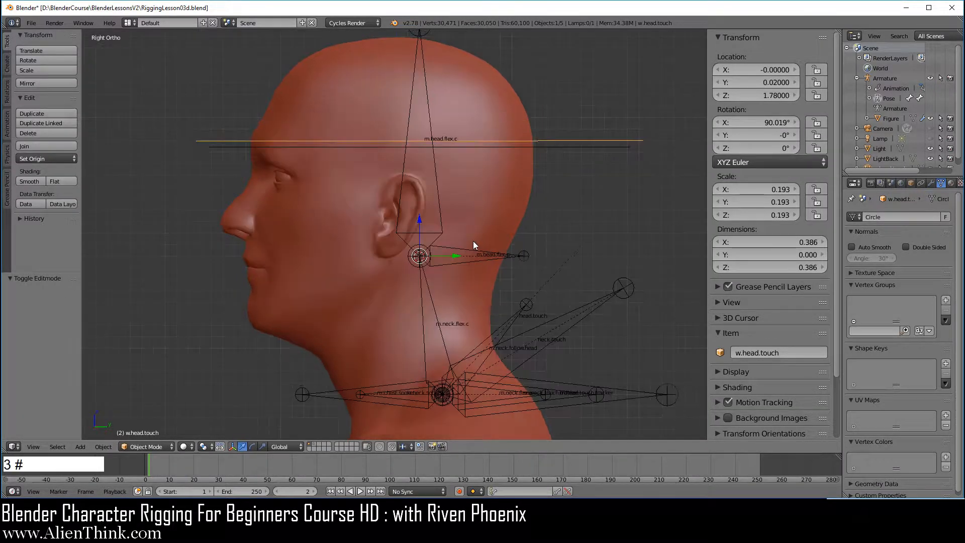
right_click(510, 147)
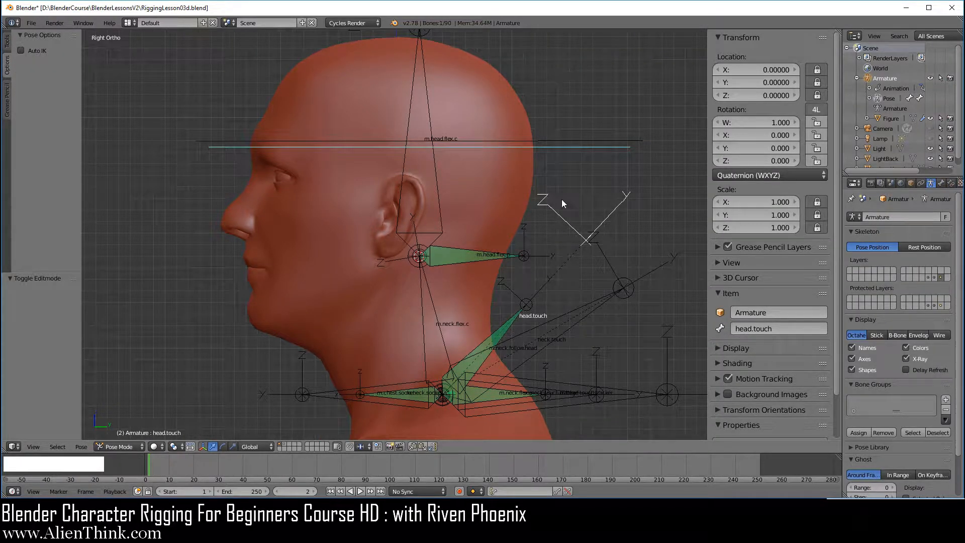
key("r")
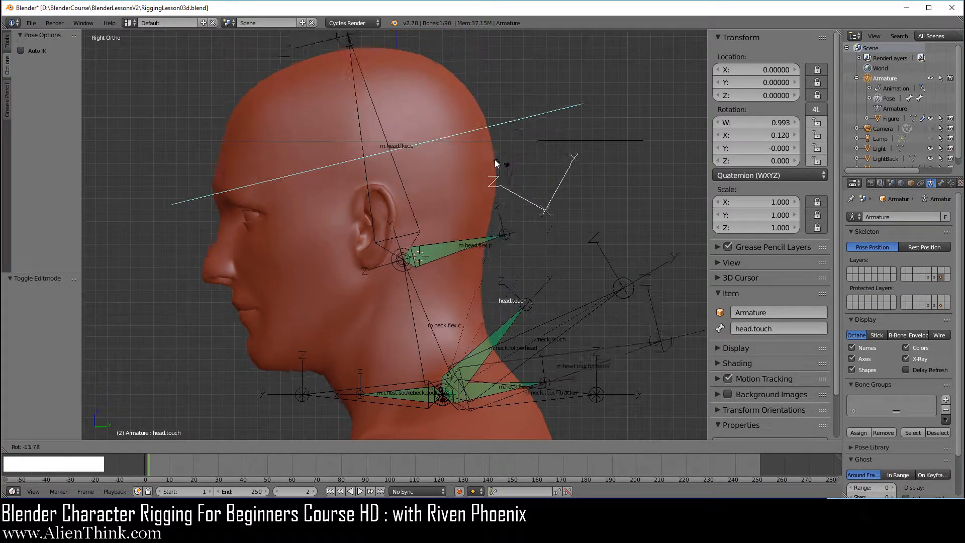
right_click(544, 224)
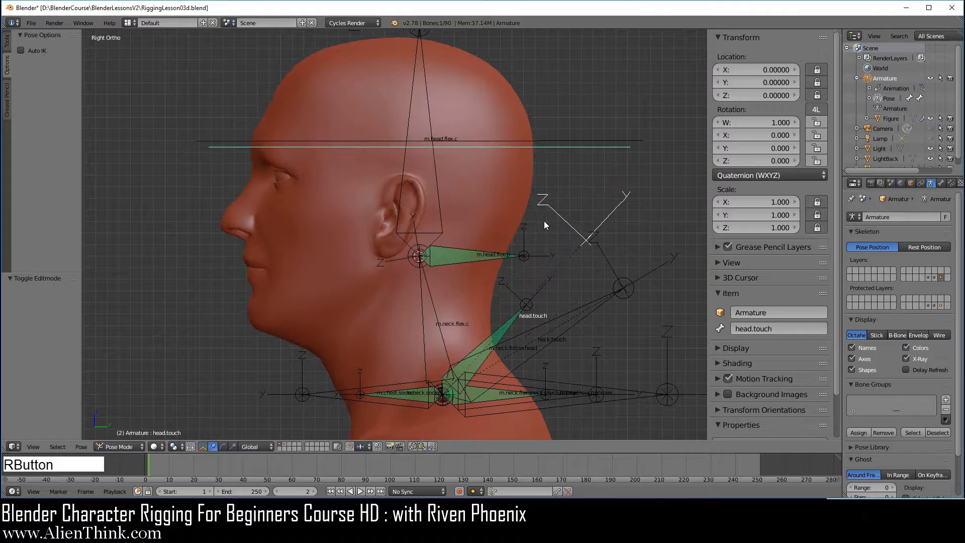
- In Edit Mode, shift the w.head.touch circle's vertices about -0.015 along Y and scale them by about 0.902
right_click(563, 140)
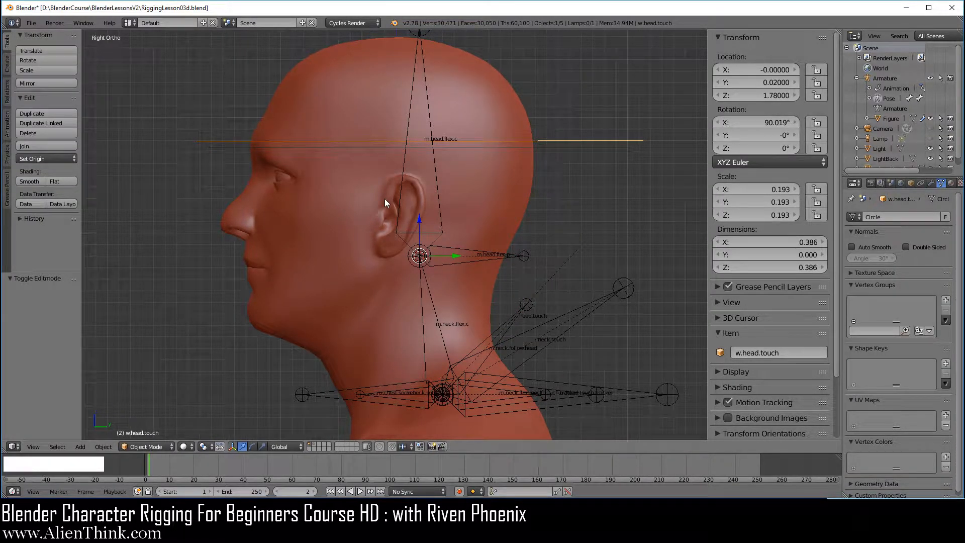
middle_click_drag(361, 174, 478, 270)
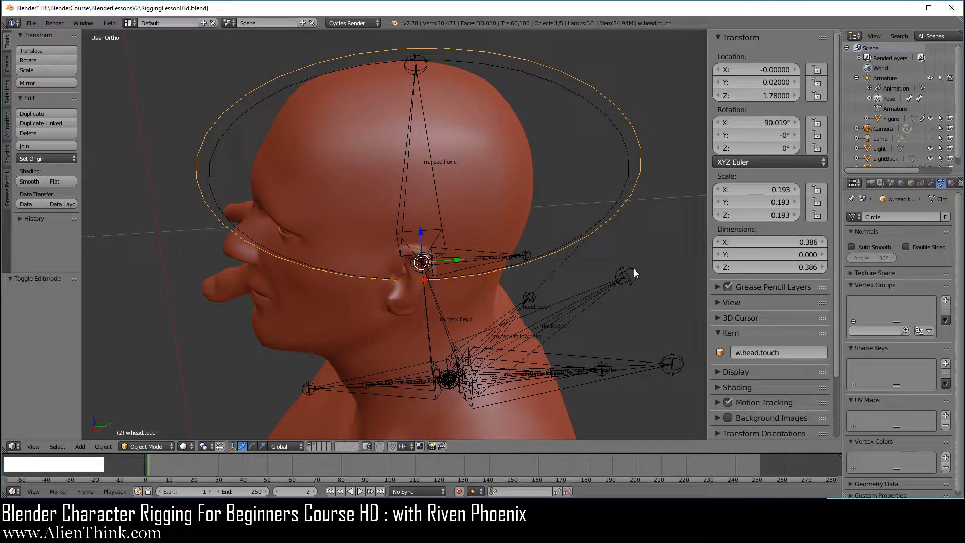
key("Tab")
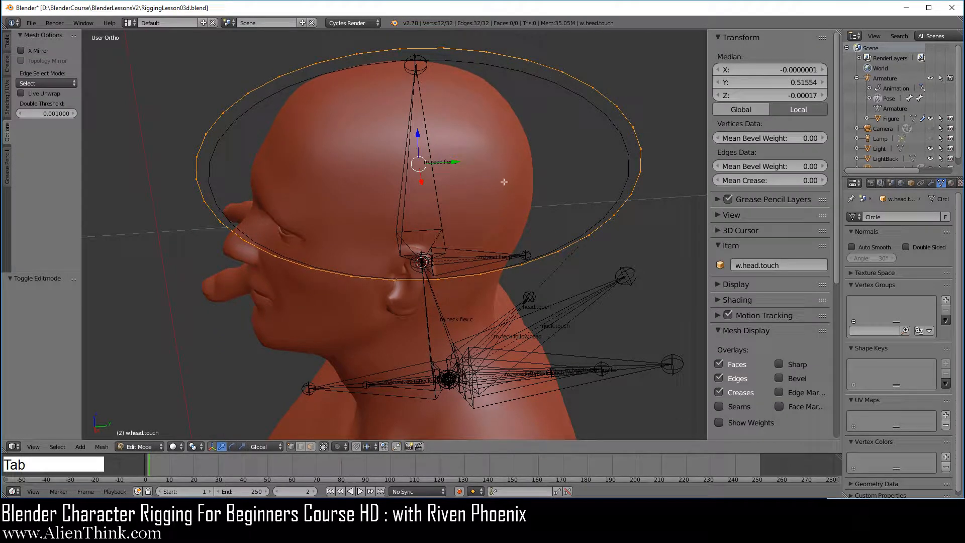
left_click_drag(455, 161, 438, 164)
key("s")
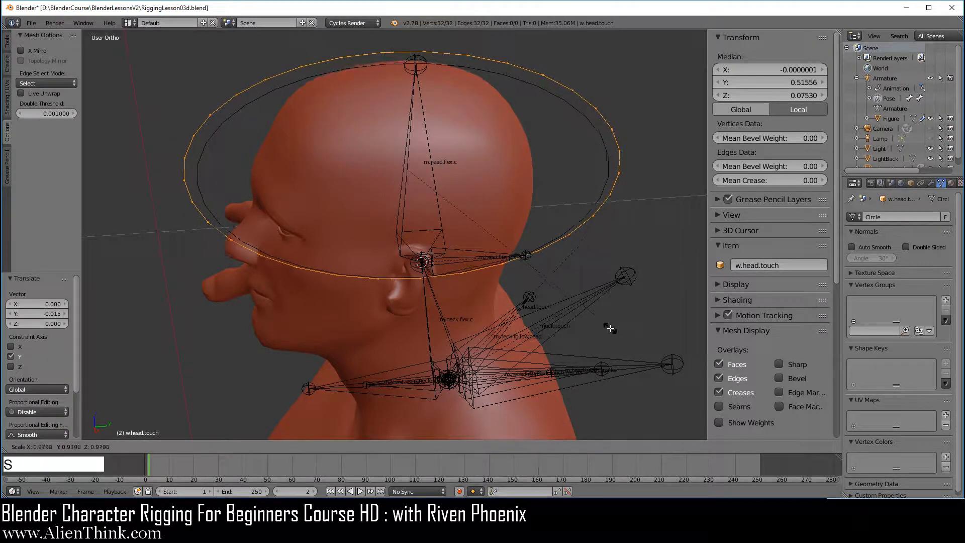
left_click(590, 318)
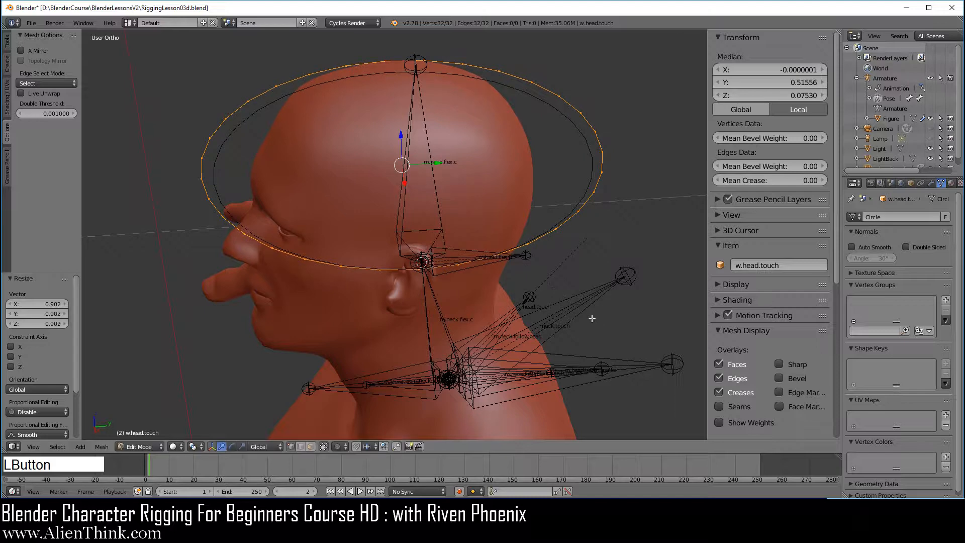
- Return to Object Mode and scale the w.head.touch circle object to about 0.195, slightly larger than the bone's shape
left_click(147, 445)
left_click(147, 433)
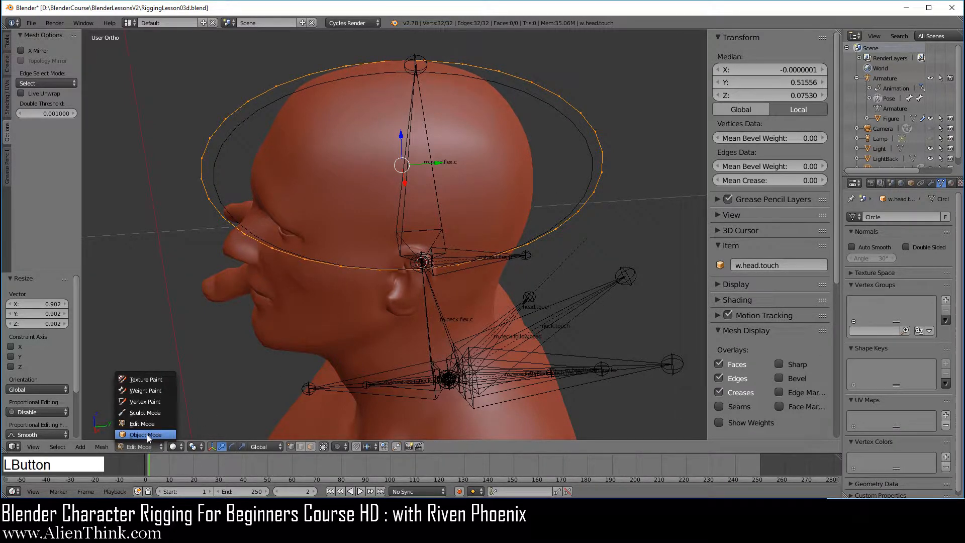
key("s")
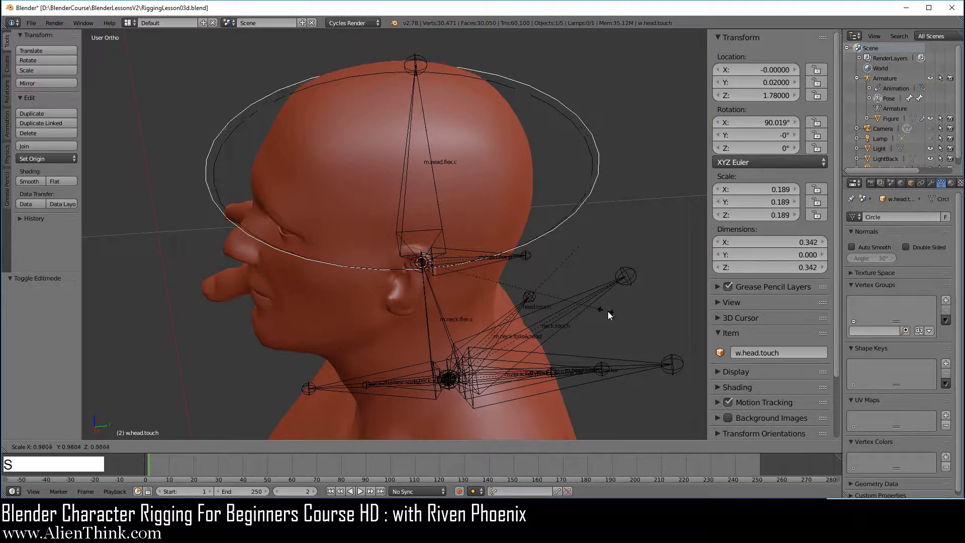
mouse_move(610, 317)
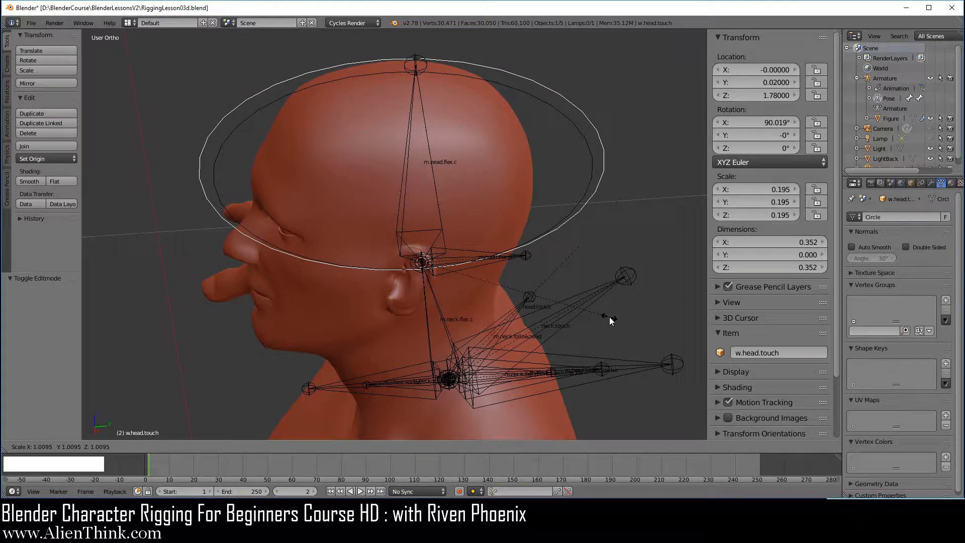
left_click(610, 319)
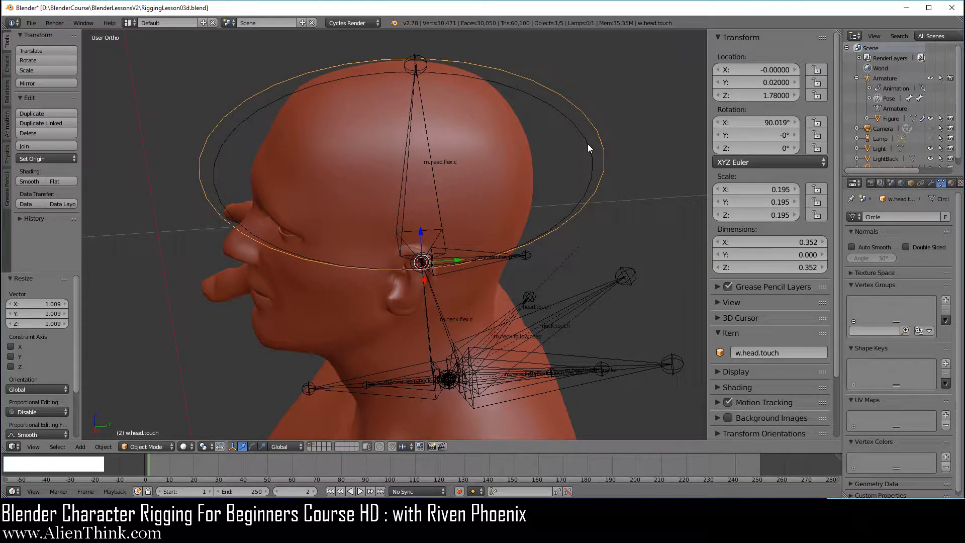
key("Tab")
key("Tab")
- Move the w.head.touch circle object to the last object layer
middle_click_drag(574, 282, 499, 206)
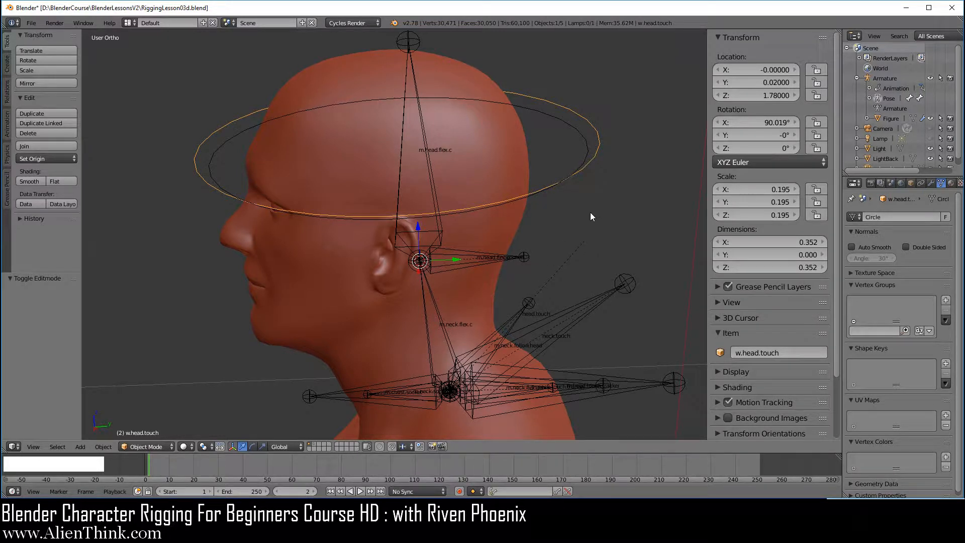
key("m")
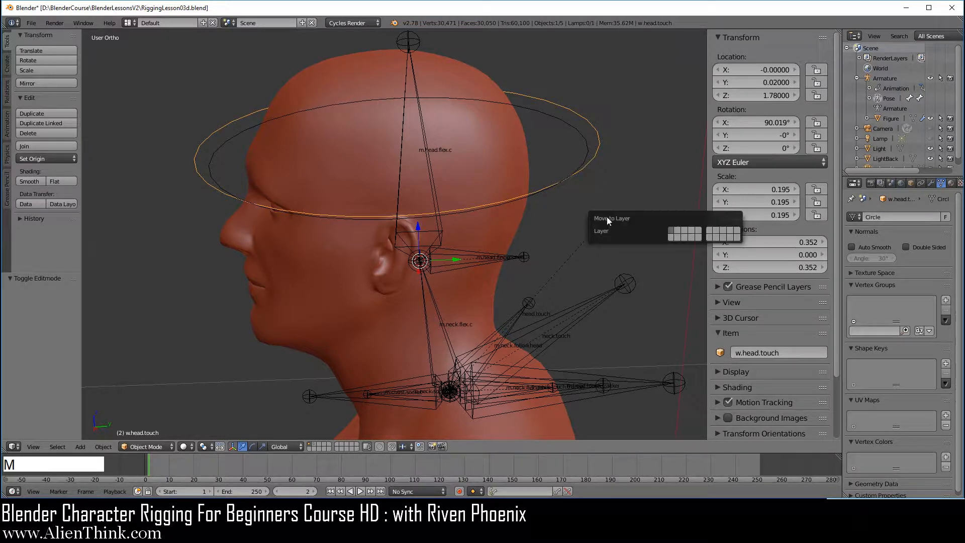
left_click(737, 236)
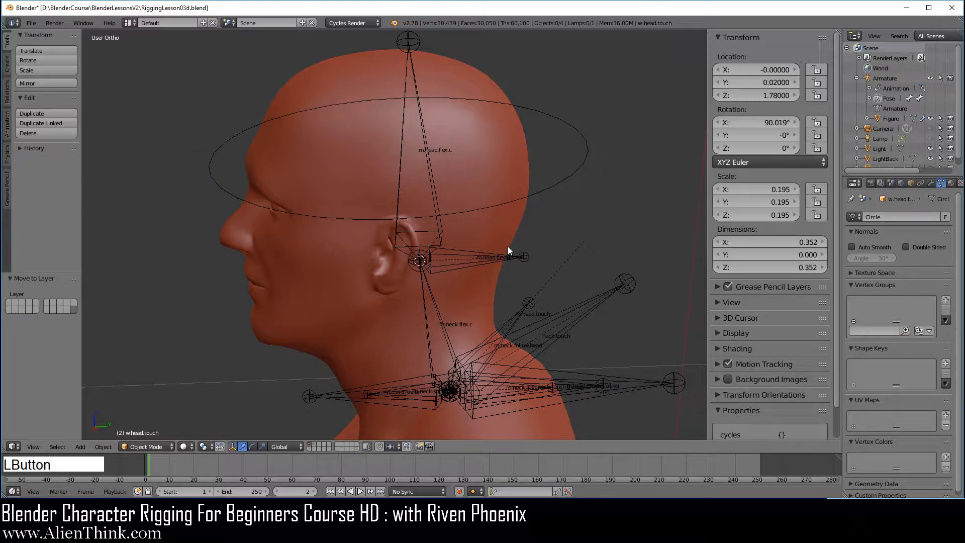
- Move the armature's head.touch bone to the first bone layer
right_click(526, 195)
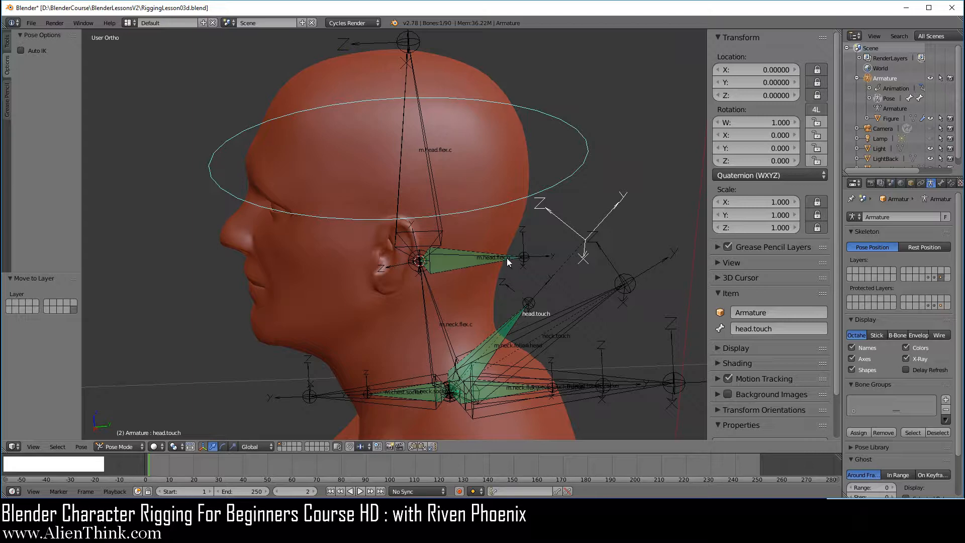
key("KP_3")
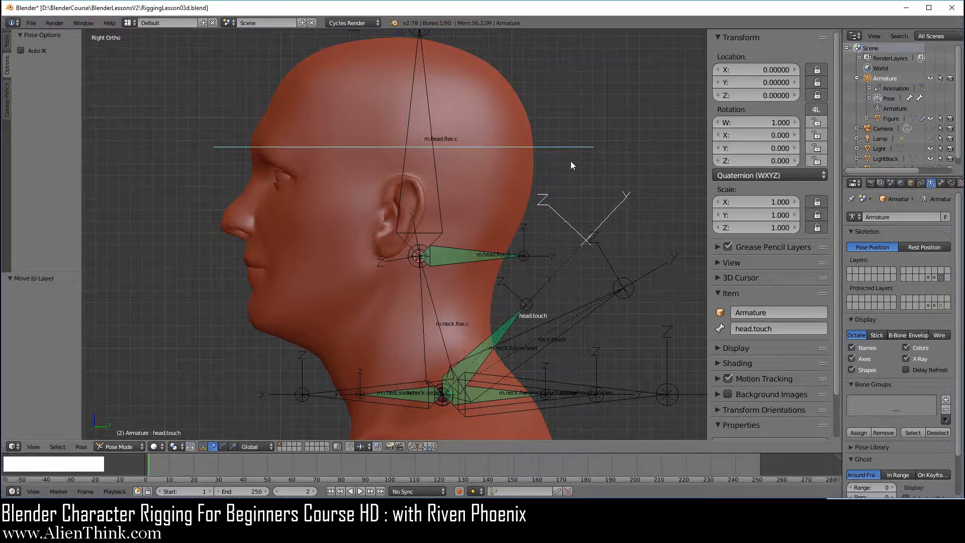
key("m")
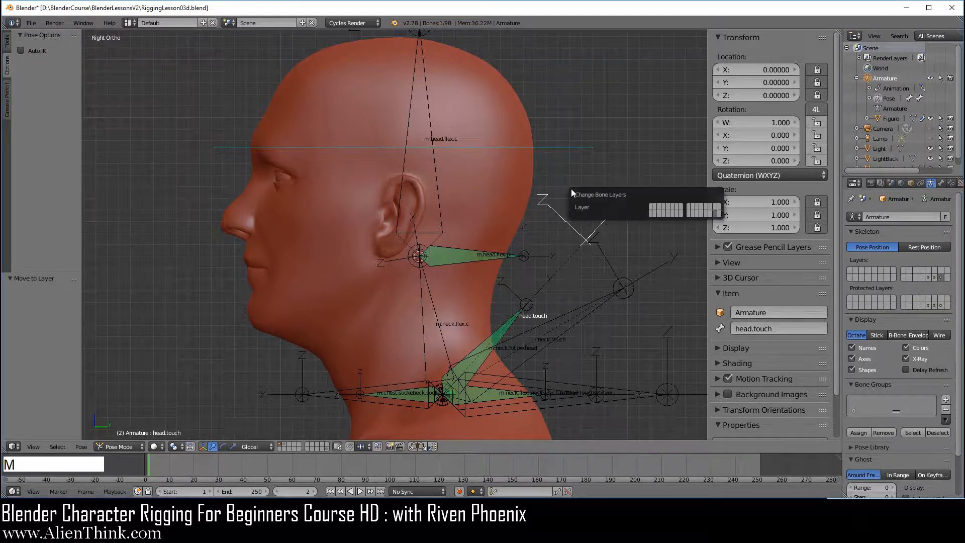
left_click(651, 207)
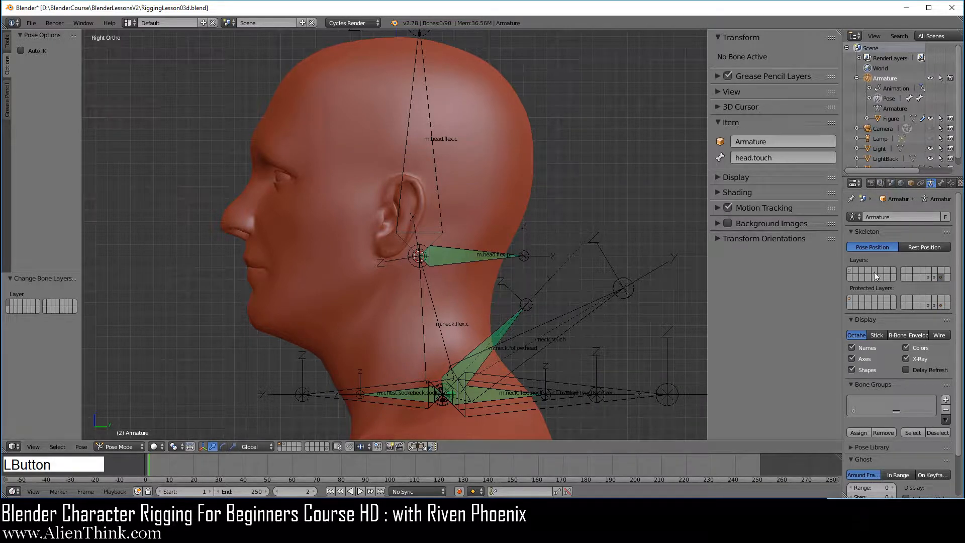
- Show only the armature's first bone layer and turn off the display of bone names and axes
left_click(849, 269)
scroll(507, 277, "down", 1)
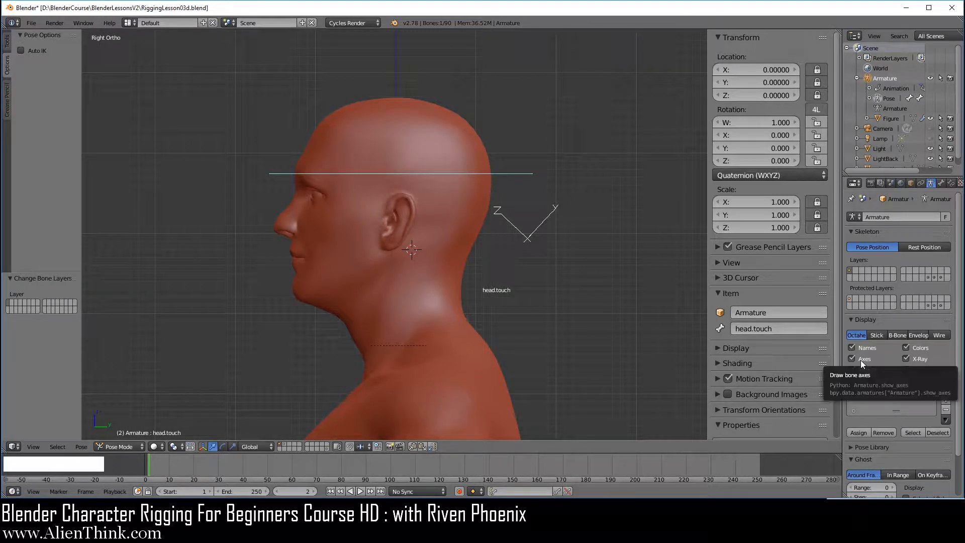
left_click_drag(860, 360, 861, 352)
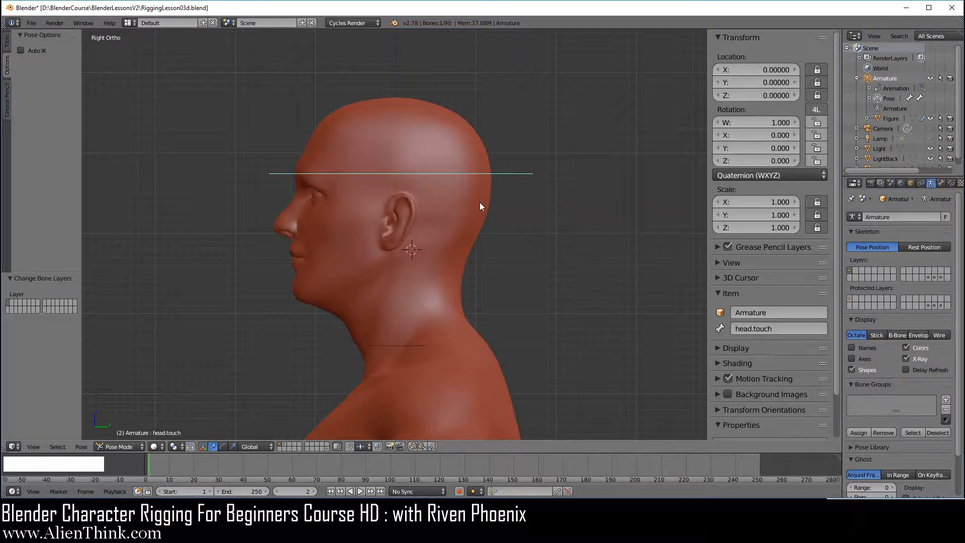
- Try rotating the head.touch bone in the side view and with free trackball rotation, cancelling both rotations
key("r")
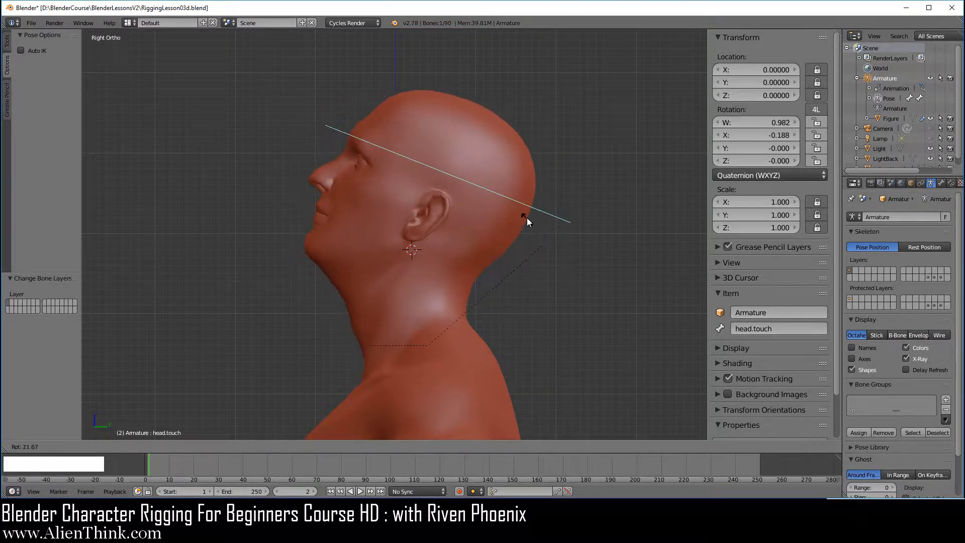
right_click(526, 222)
key("r")
key("r")
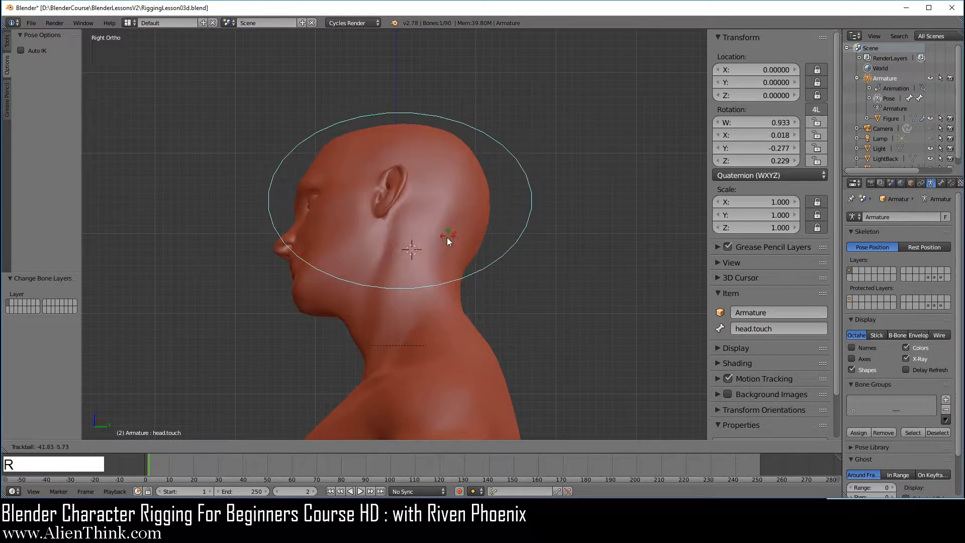
right_click(489, 261)
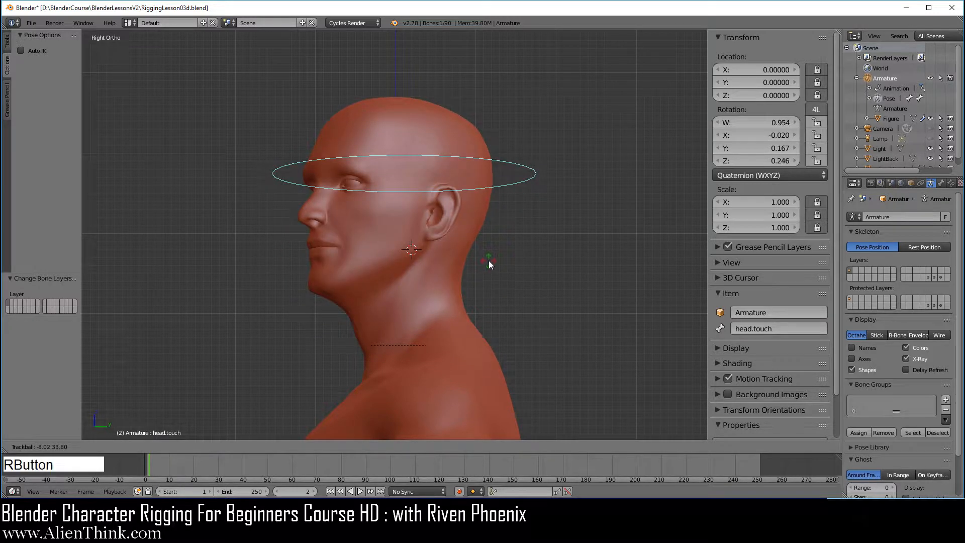
- Show the armature's second-to-last bone layer as well, and toggle the custom bone shapes off and back on
left_click(941, 276, "shift")
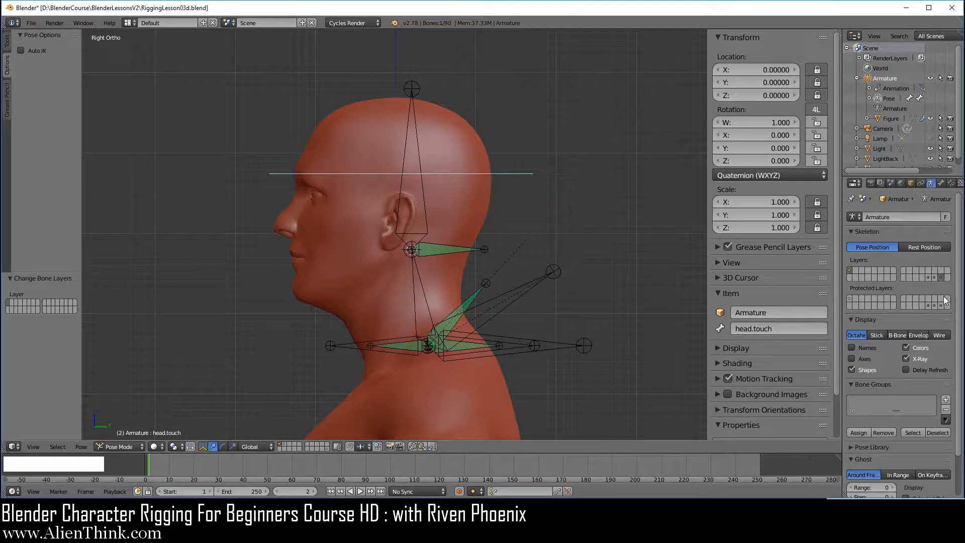
scroll(638, 309, "up", 1)
scroll(638, 308, "up", 1)
middle_click_drag(537, 312, 516, 279, "shift")
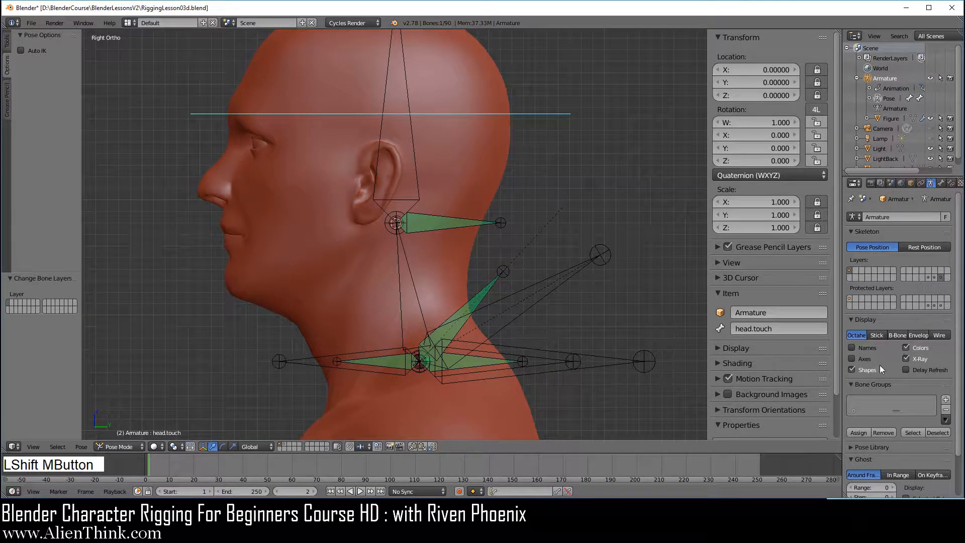
left_click(863, 370)
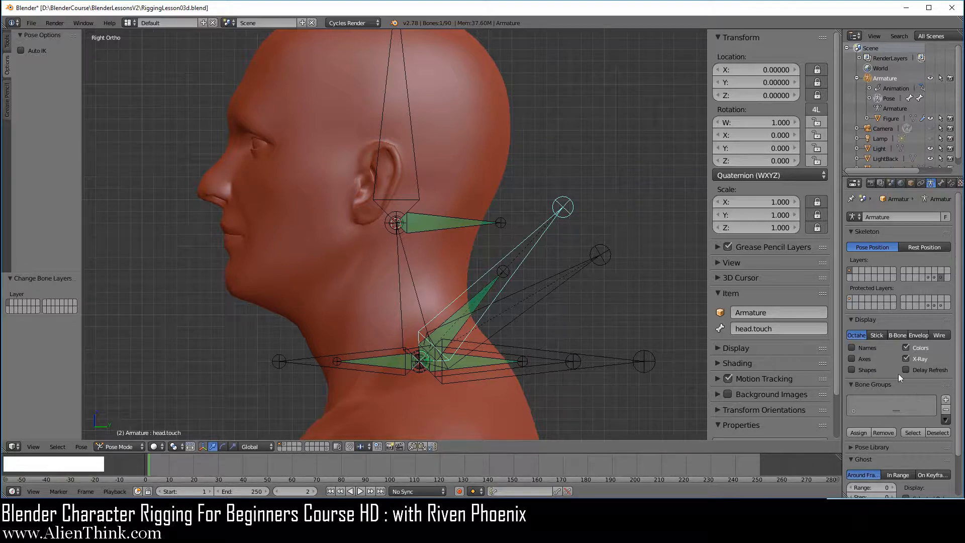
left_click(863, 370)
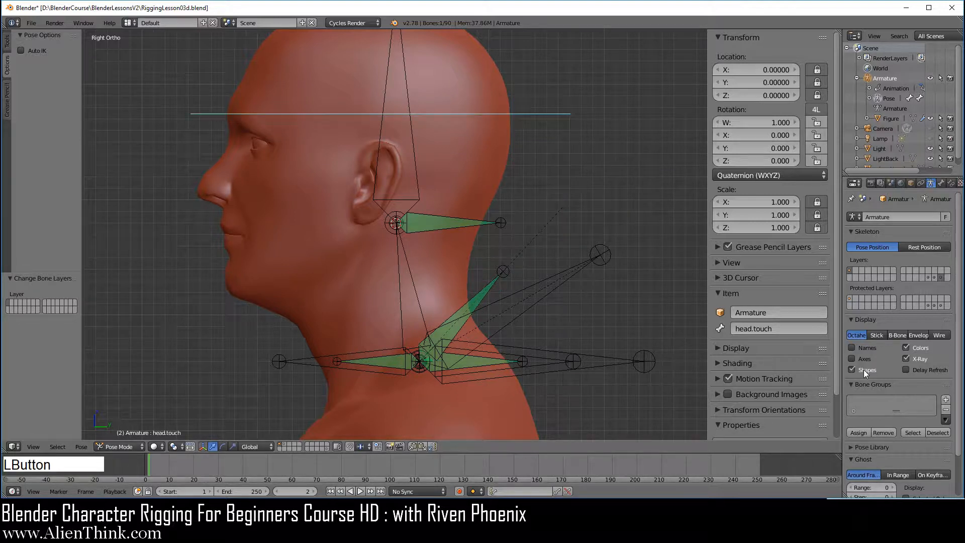
- Select the neck.touch bone and save the file under its current name
right_click(546, 295)
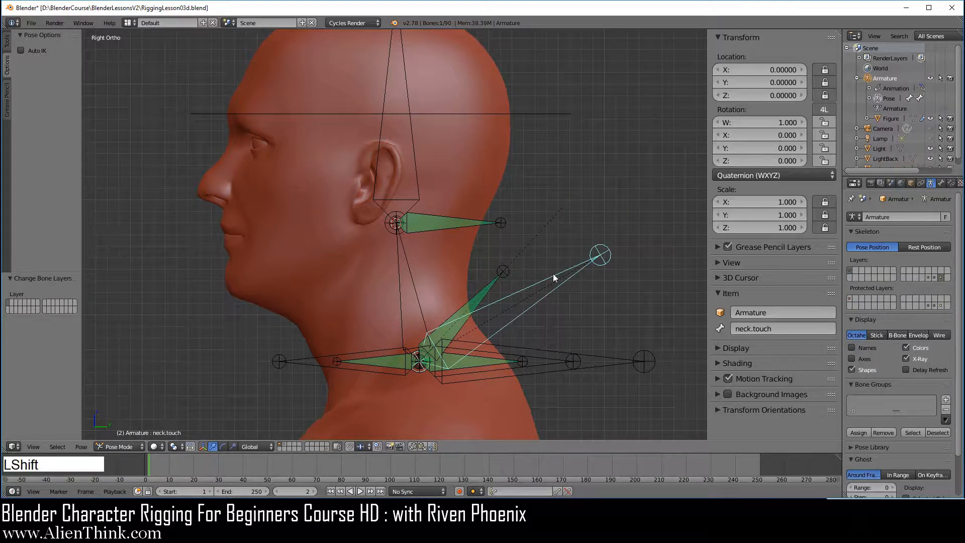
middle_click_drag(553, 273, 542, 279, "shift")
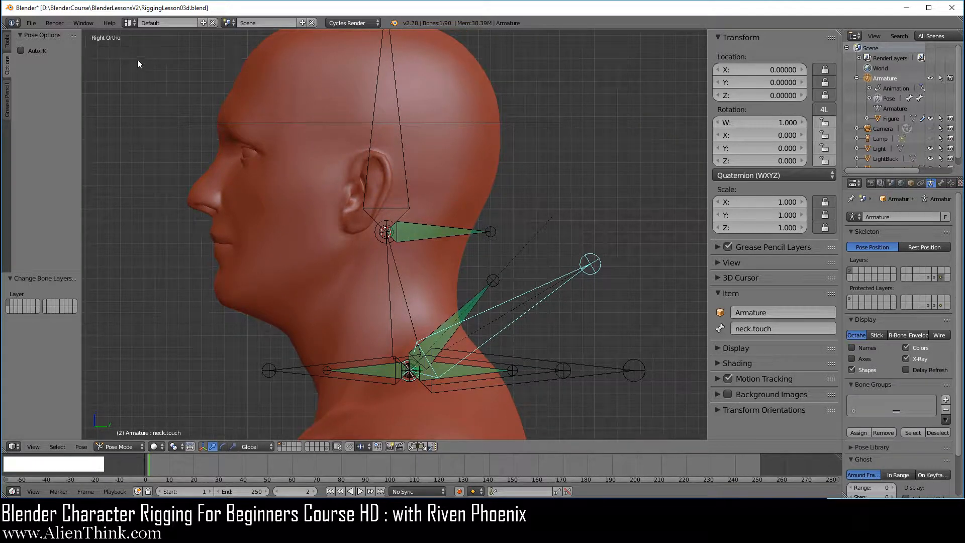
left_click(33, 23)
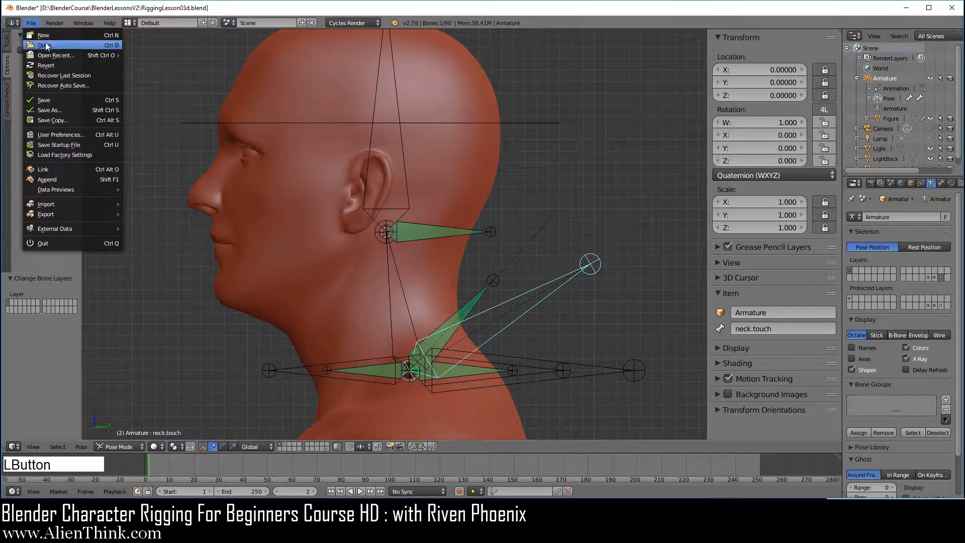
left_click(66, 97)
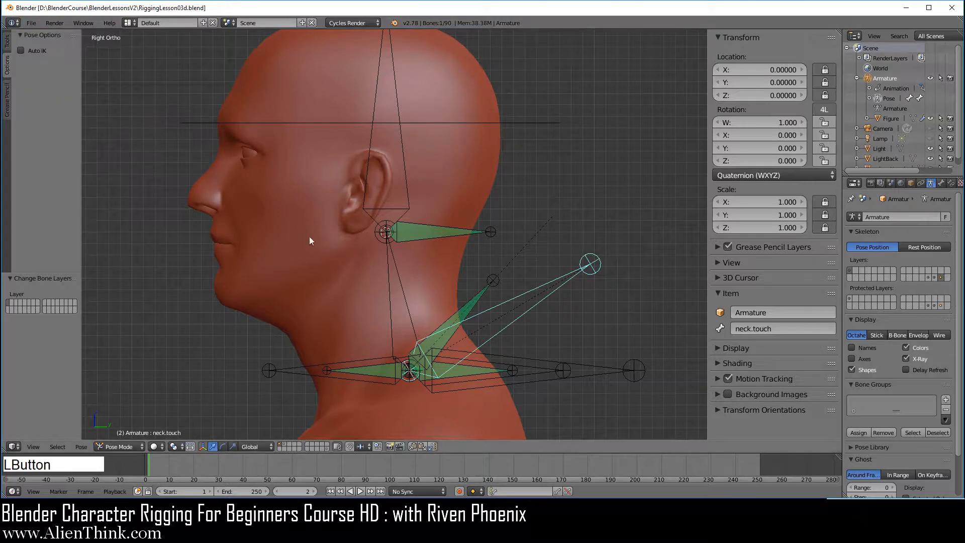
key("F3")
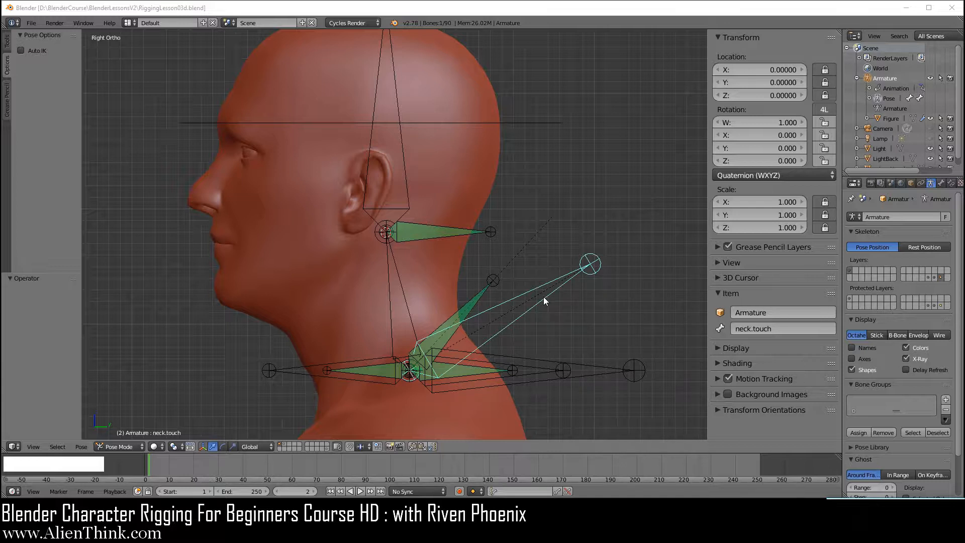
- Turn on the display of bone names and axes, and snap the 3D cursor to the selected neck.touch bone
left_click(864, 346)
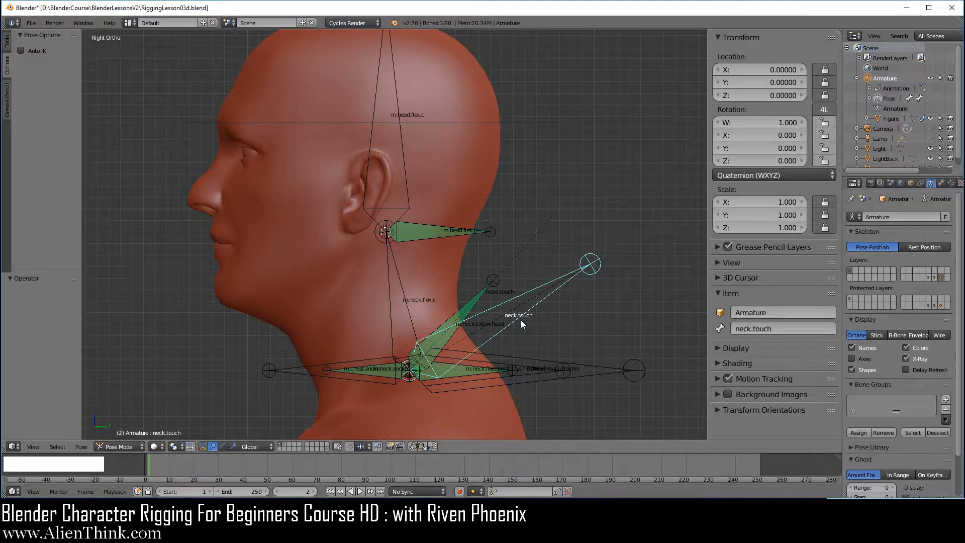
left_click(865, 358)
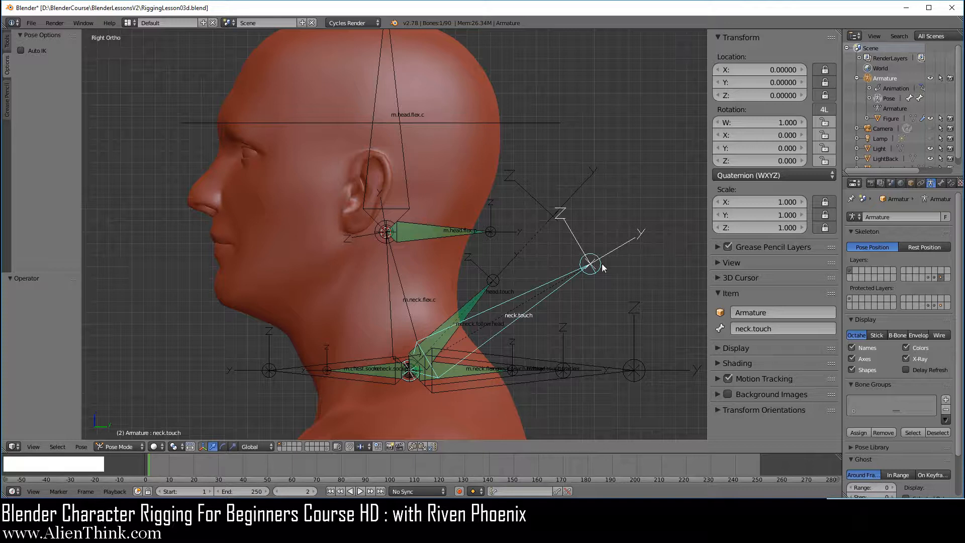
key("shift+s")
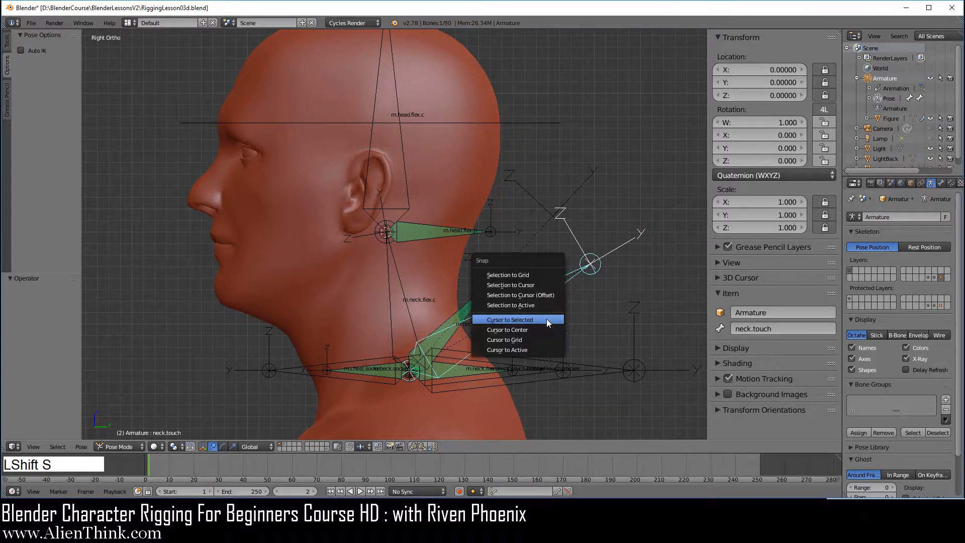
left_click(543, 320)
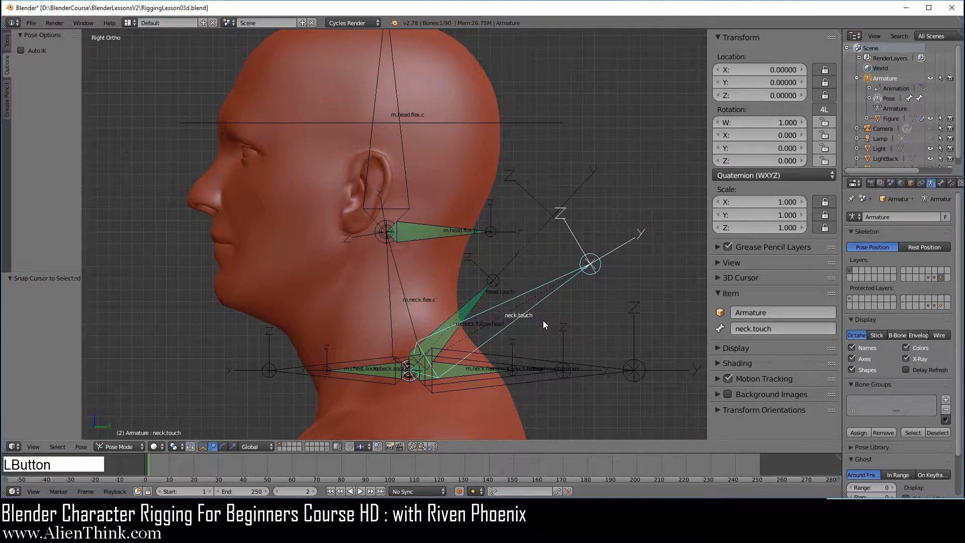
- Add a mesh circle at the 3D cursor on the base of the neck.touch bone
key("shift+a")
mouse_move(543, 321)
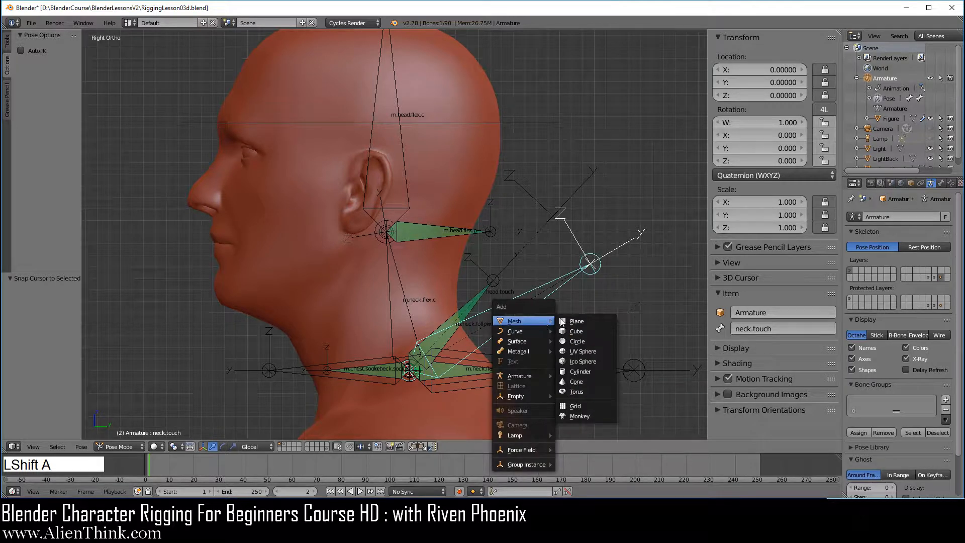
left_click(590, 340)
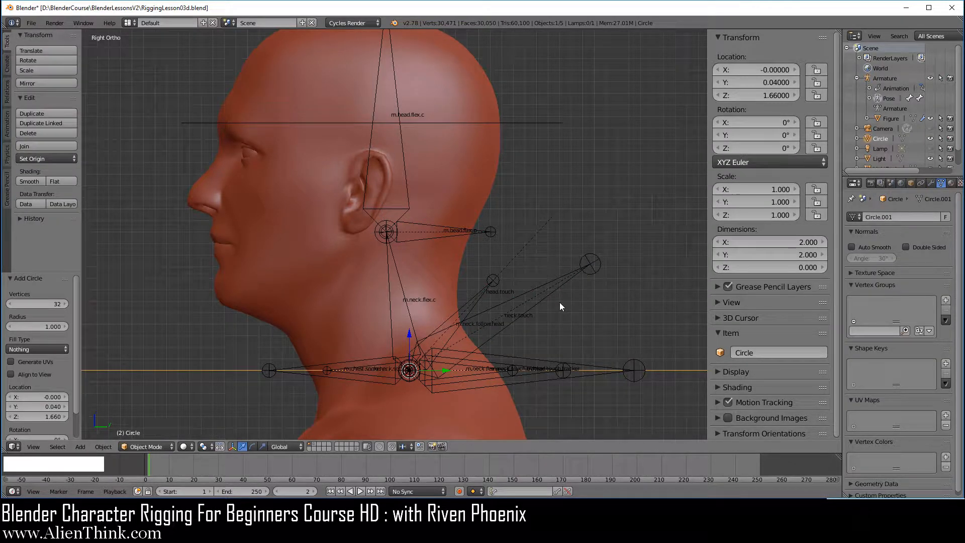
- Add a Copy Transforms constraint to the new circle with the armature's neck.touch bone as its target
scroll(559, 303, "down", 1)
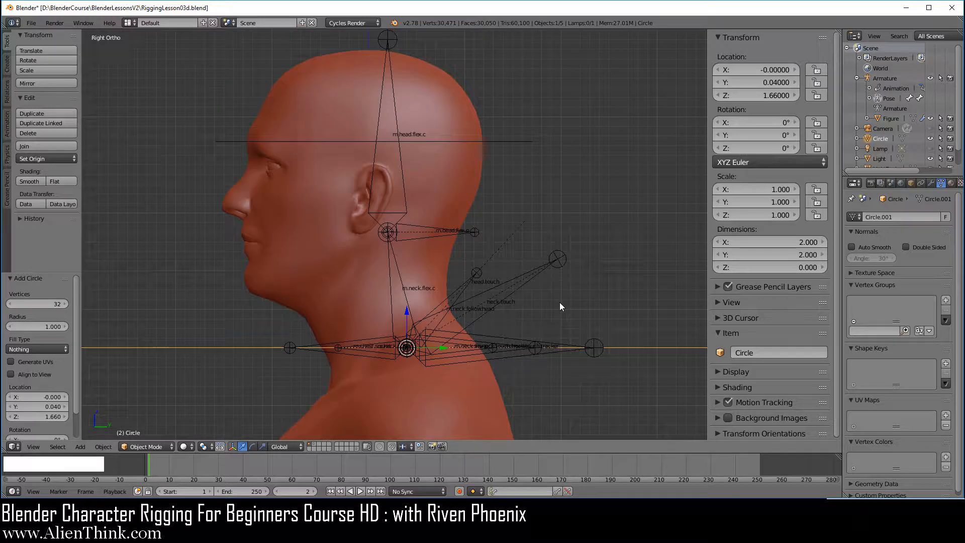
right_click(530, 275)
key("shift")
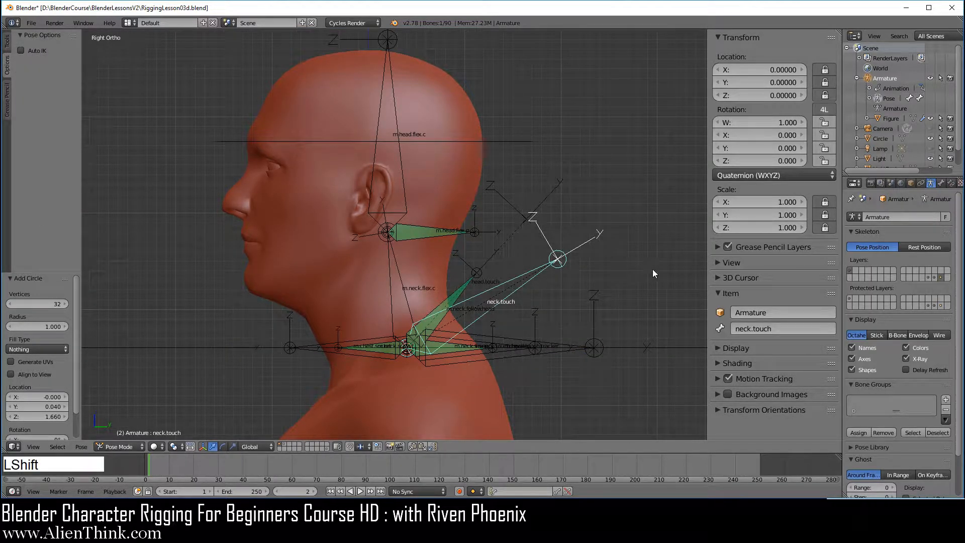
right_click(672, 345, "shift")
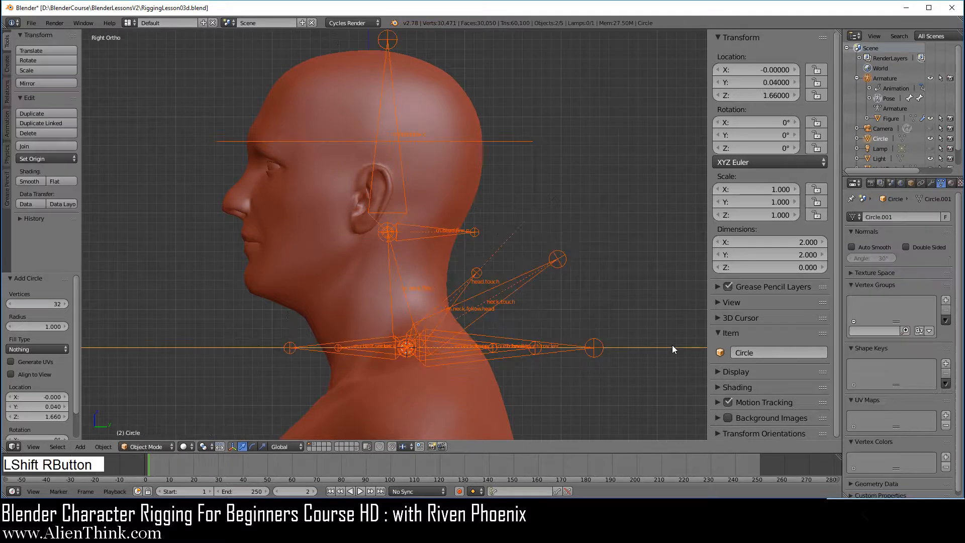
key("ctrl+shift+c")
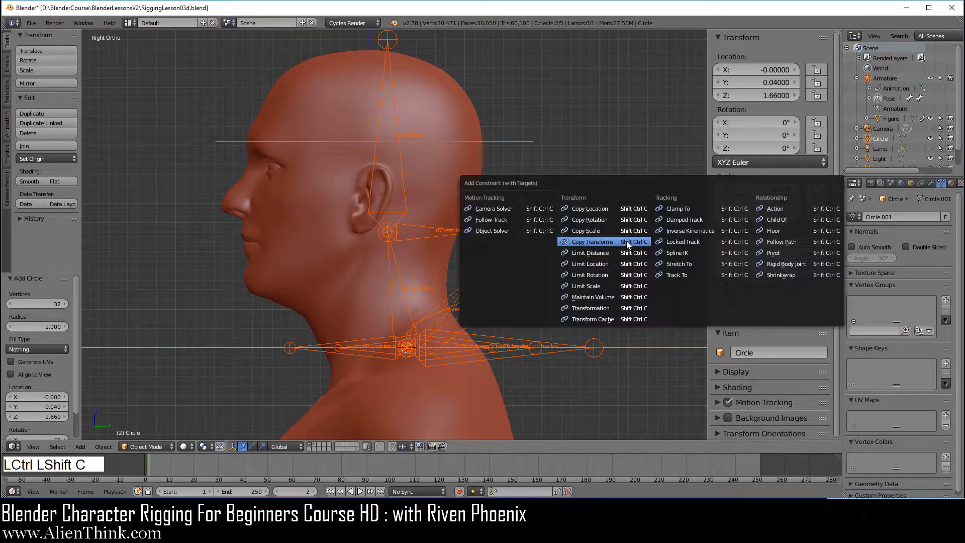
left_click(617, 241)
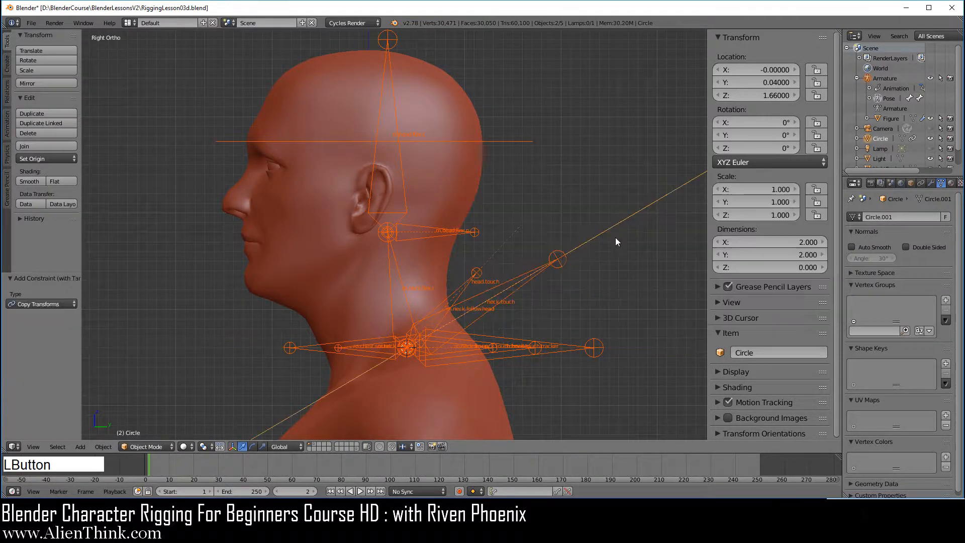
- Select only the circle, apply its visual transform, and disable its Copy Transforms constraint
right_click(620, 223)
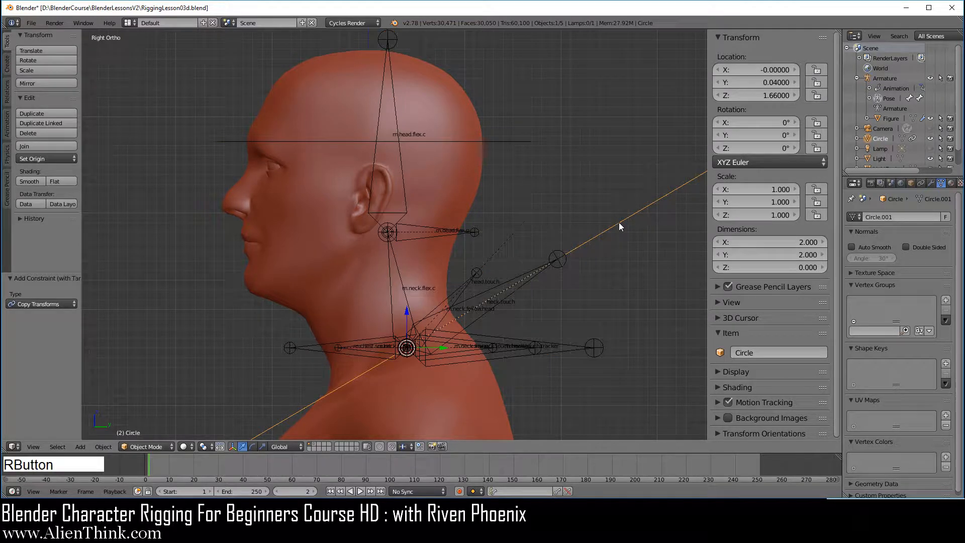
key("ctrl+a")
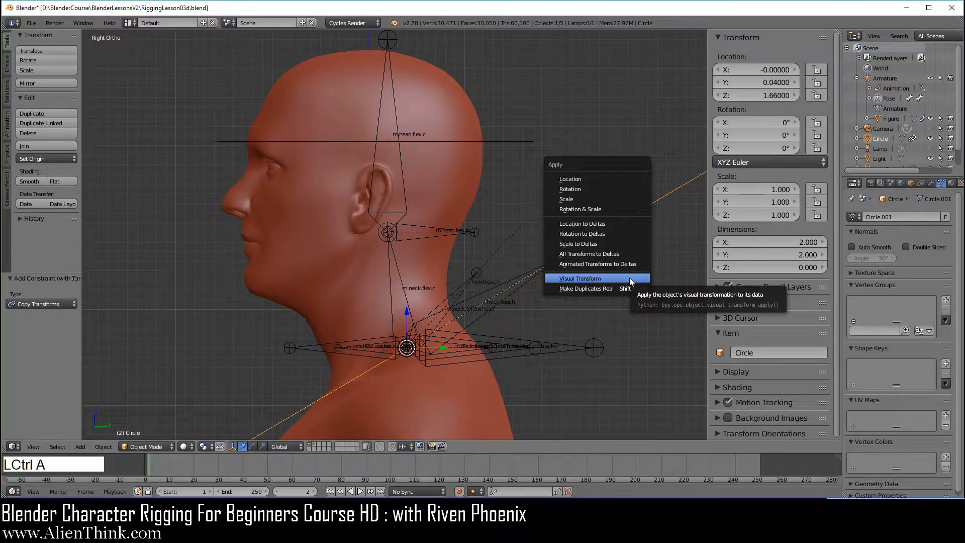
left_click(629, 277)
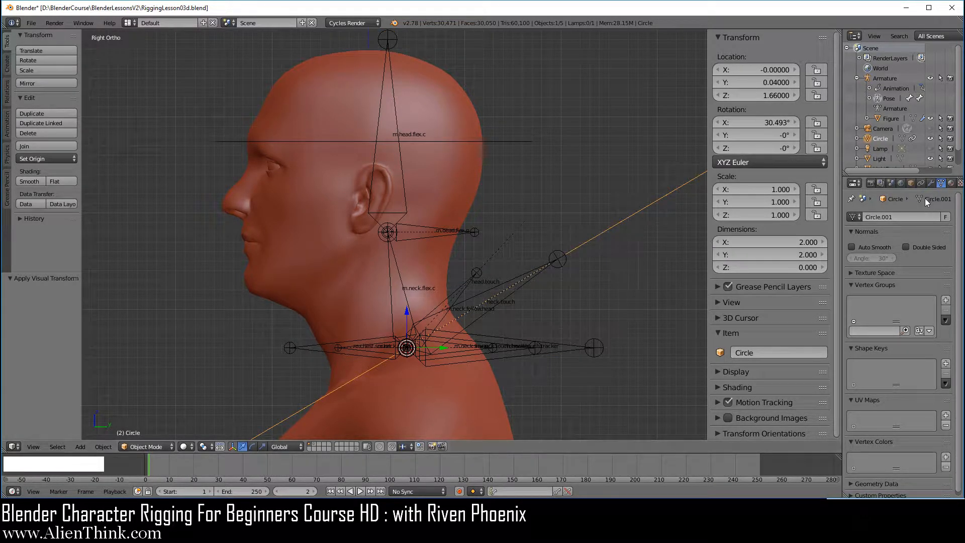
left_click(924, 182)
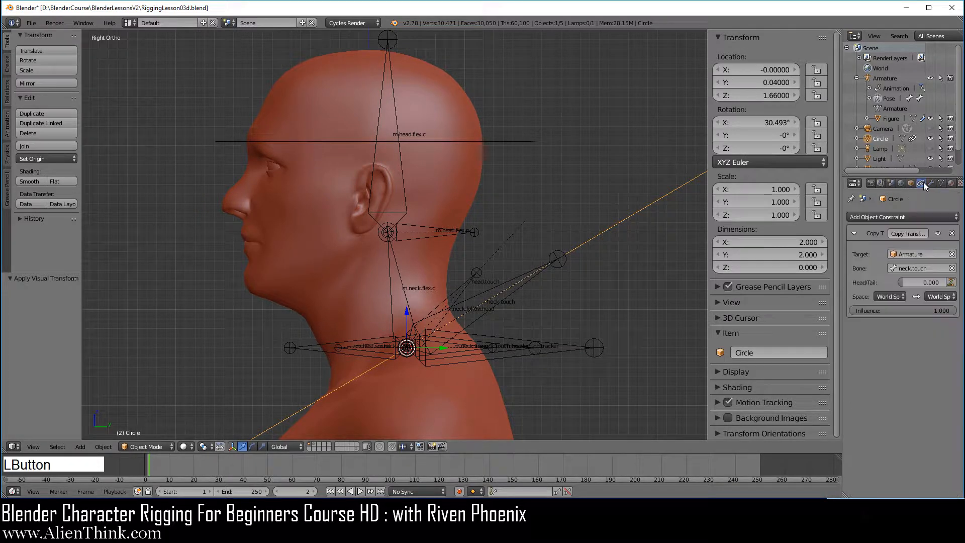
left_click(937, 230)
- Rotate the circle's mesh exactly 90° in Edit Mode from the side view, and return to Object Mode
key("Tab")
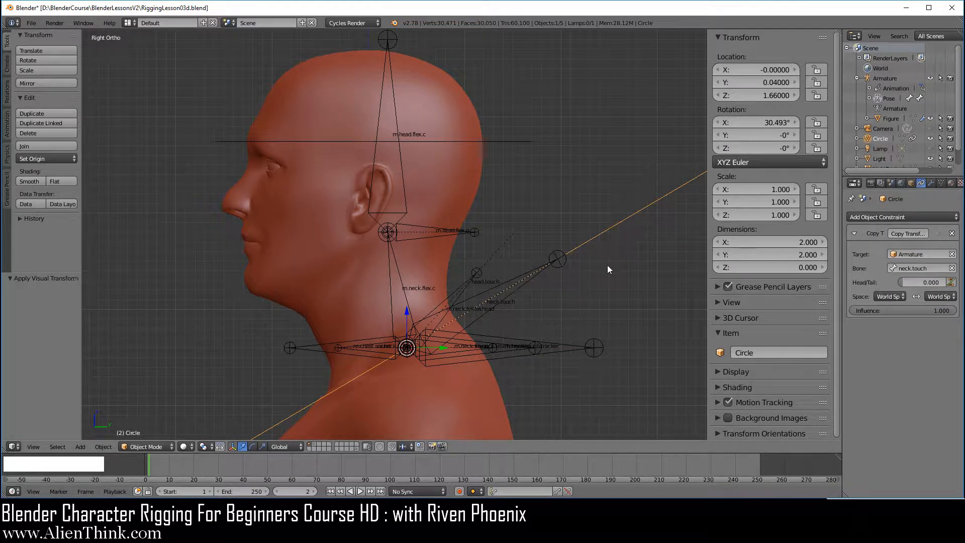
key("r")
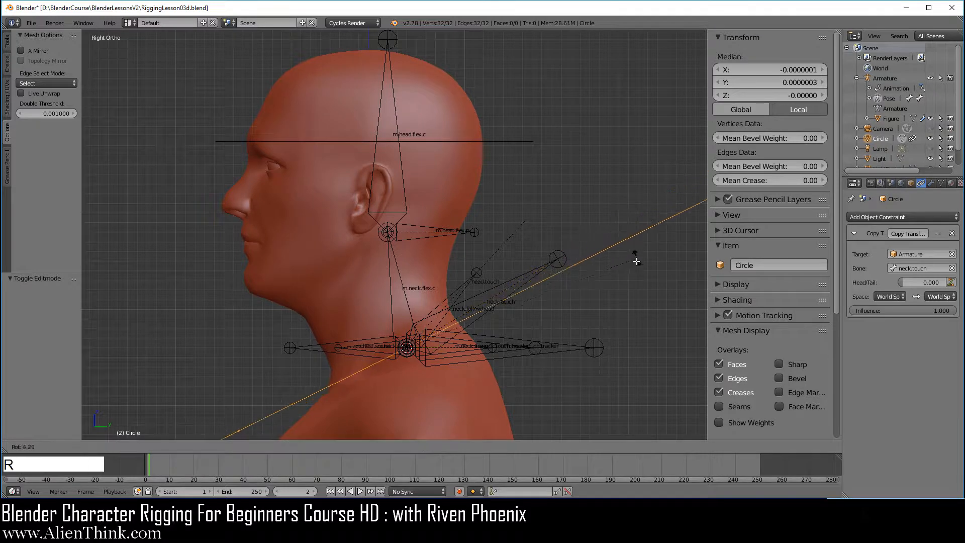
key("ctrl")
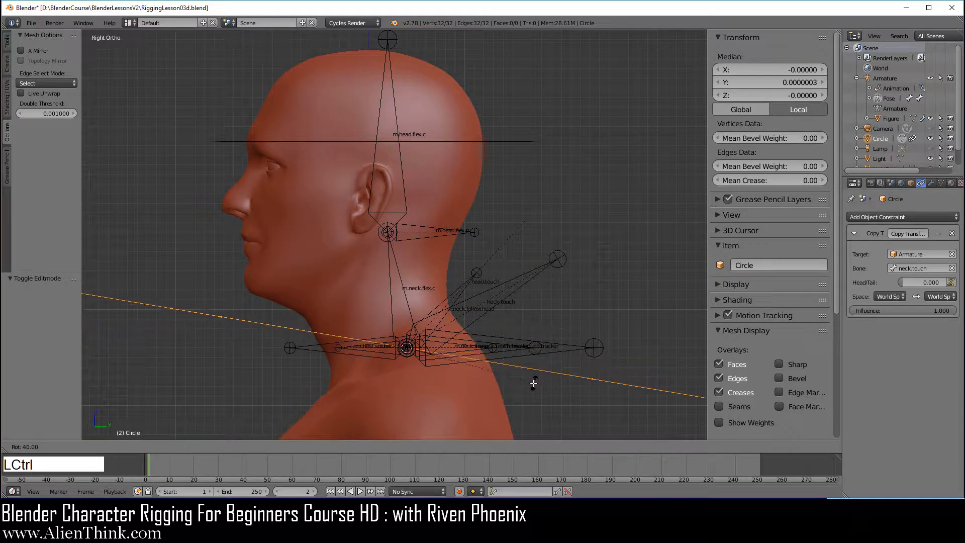
left_click(436, 414, "ctrl")
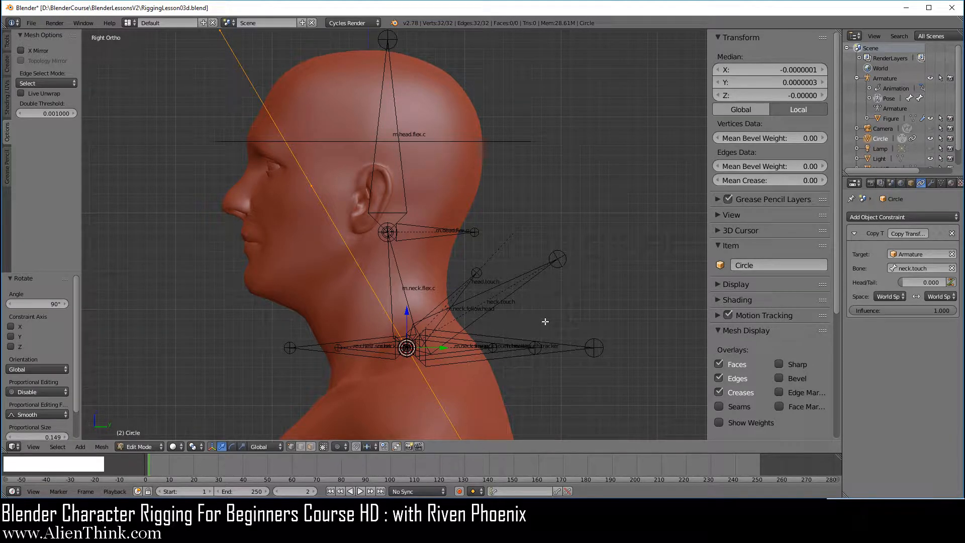
key("Tab")
- Scale the circle object down to about 0.286 around the base of the neck
scroll(541, 261, "down", 4)
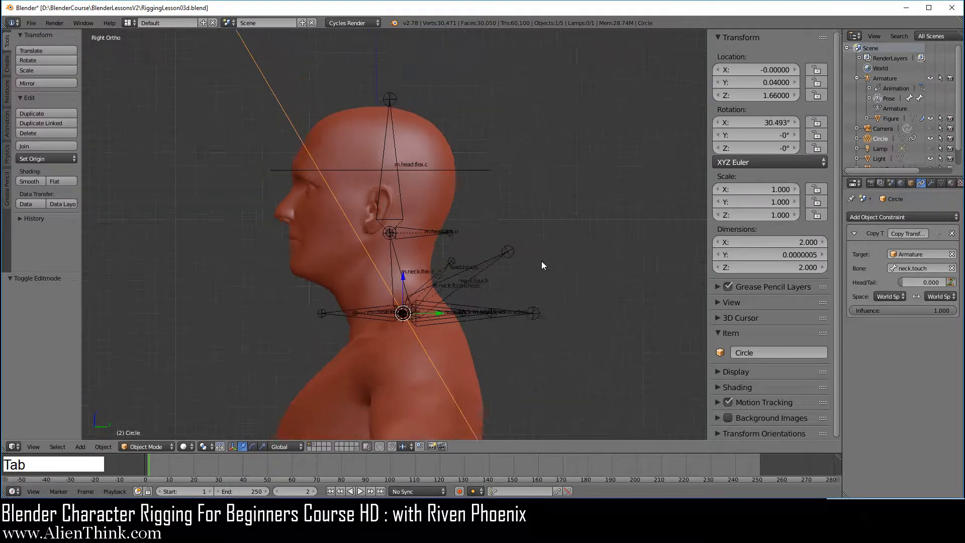
scroll(540, 267, "down", 3)
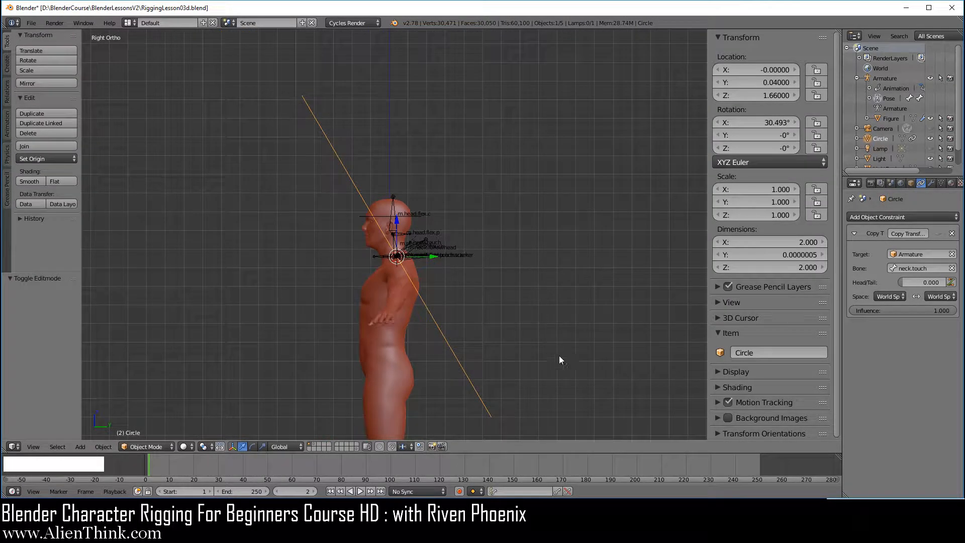
key("s")
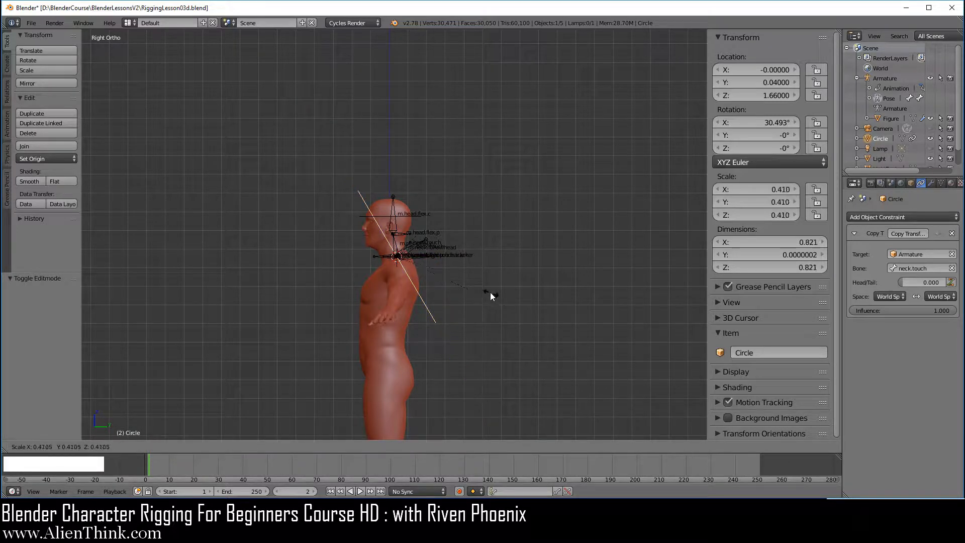
left_click(466, 263)
scroll(482, 283, "up", 5)
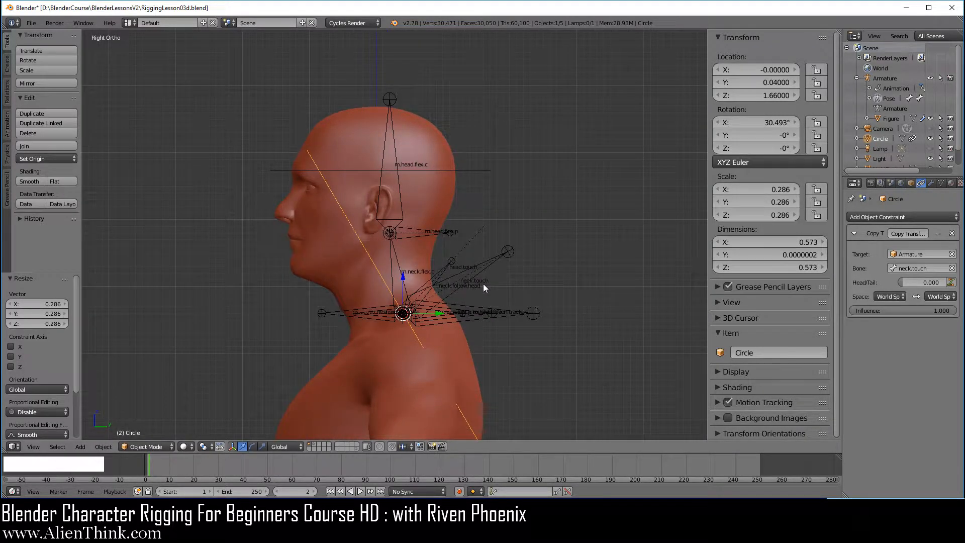
- Enable X-Ray display for the circle object and rename it w.neck.touch
left_click(911, 181)
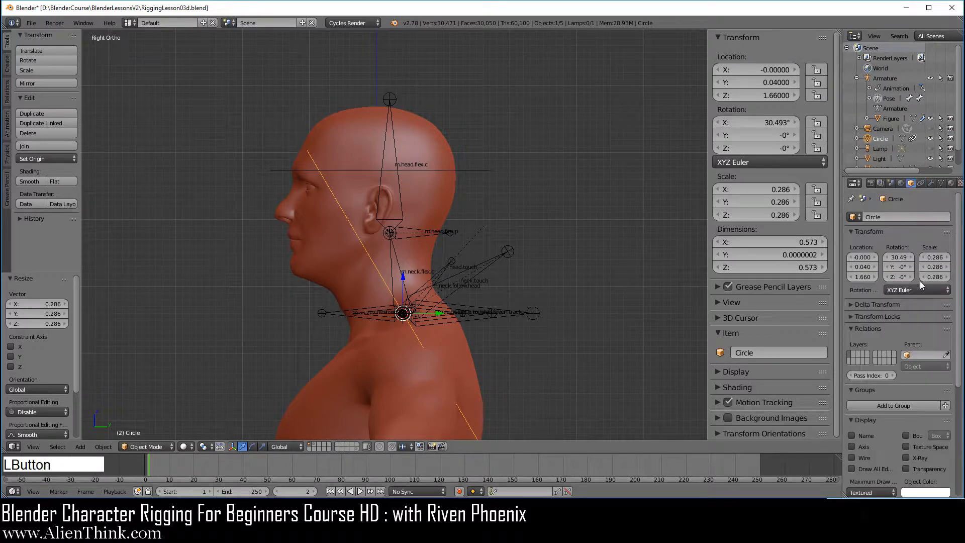
left_click(917, 456)
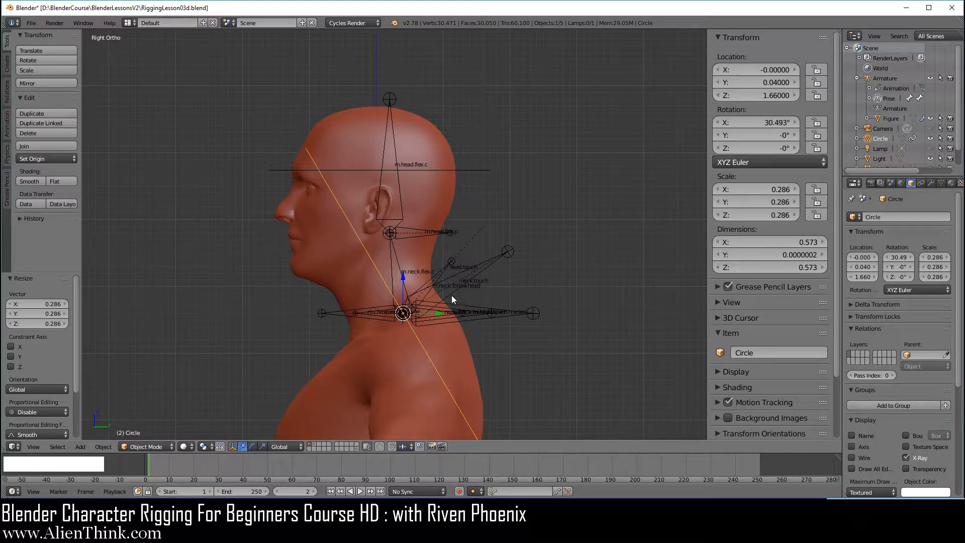
middle_click_drag(457, 313, 443, 243, "shift")
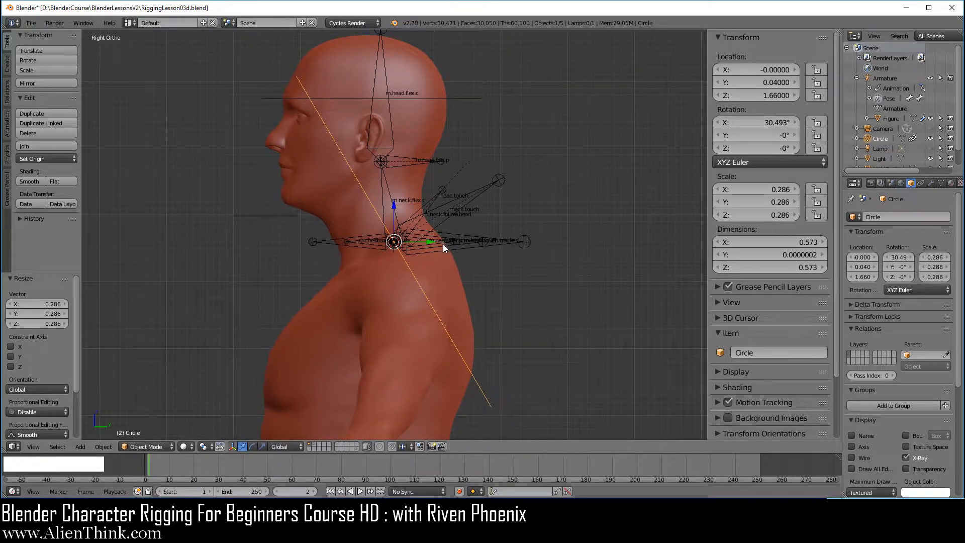
left_click(771, 355)
type("w.neck.touch")
key("Return")
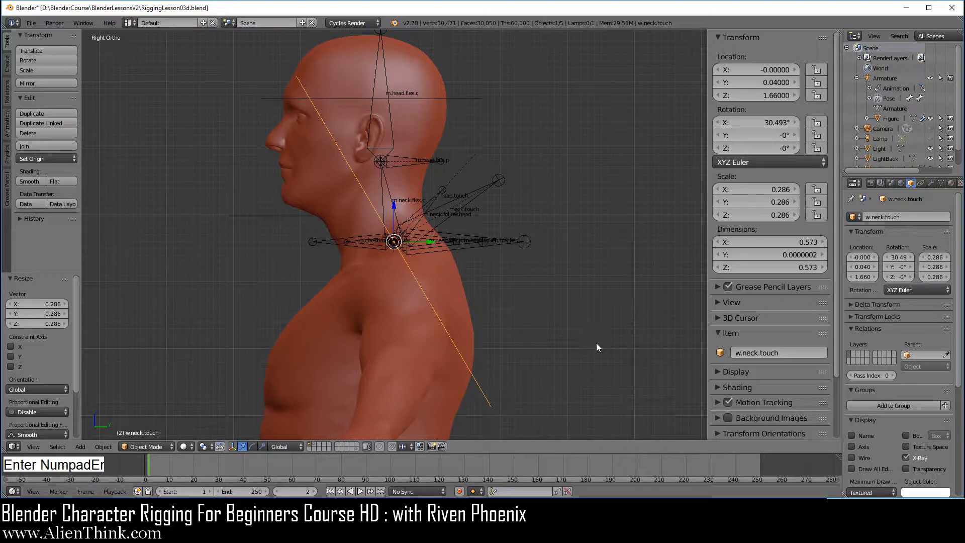
- Select the neck.touch bone and assign the w.neck.touch object as its custom shape
right_click(486, 187)
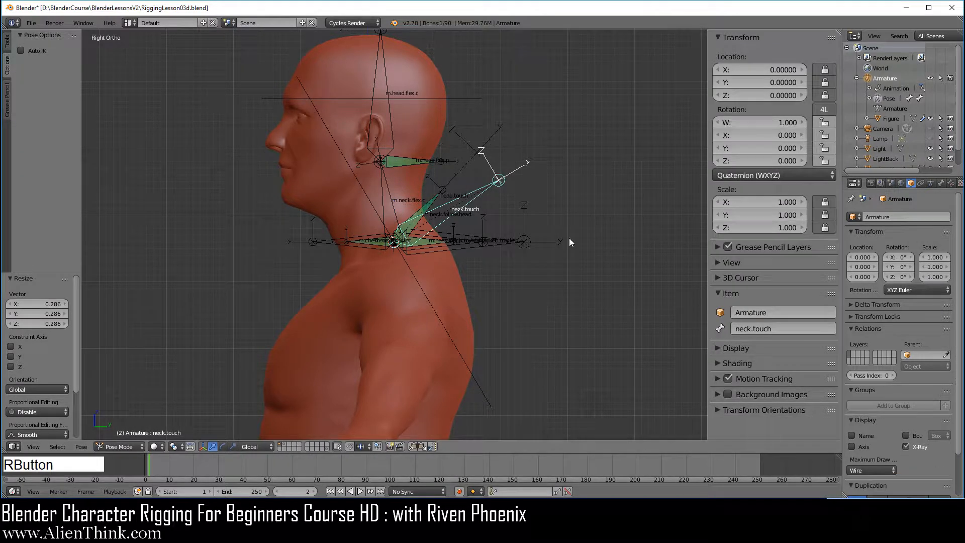
left_click(940, 183)
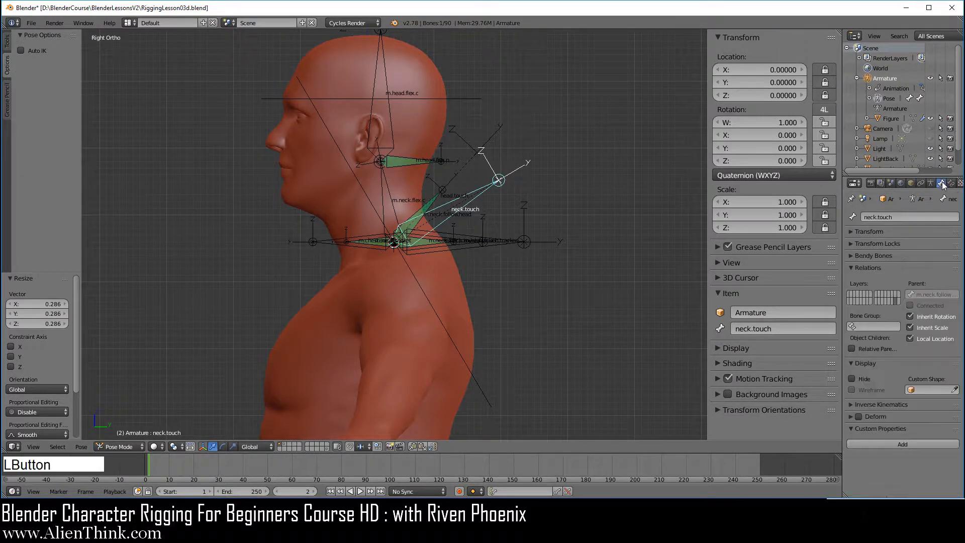
left_click(934, 389)
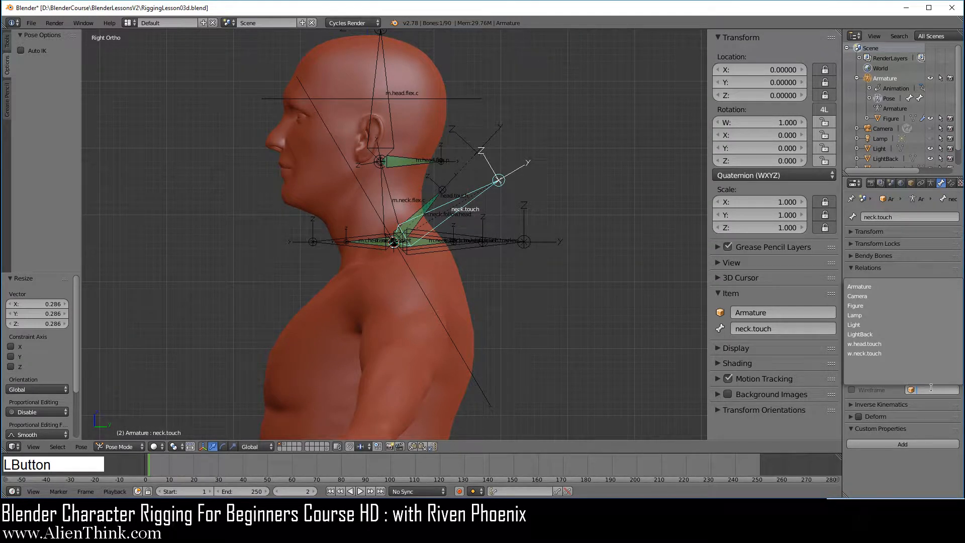
left_click(886, 353)
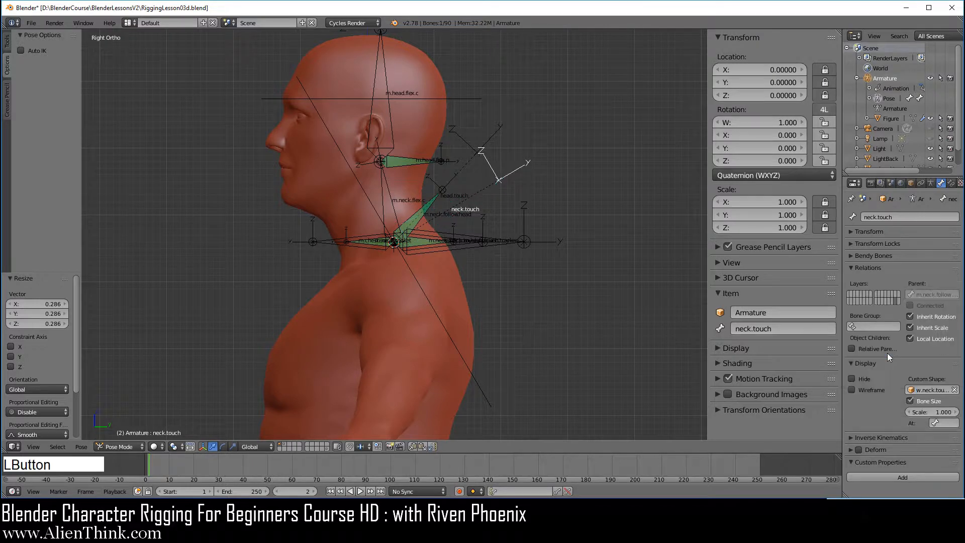
- Set the m.neck.flex.c bone as the location where neck.touch displays its custom shape
scroll(544, 339, "up", 4)
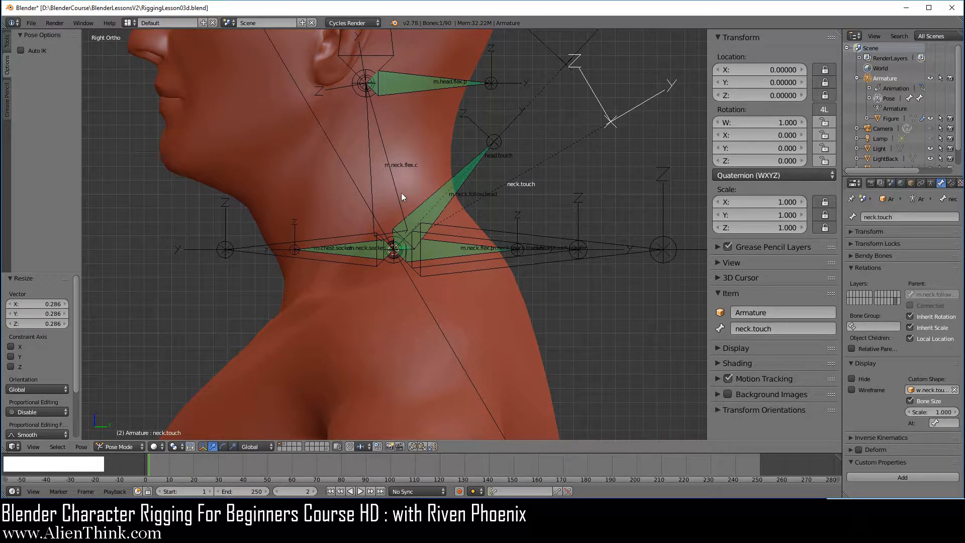
left_click(944, 423)
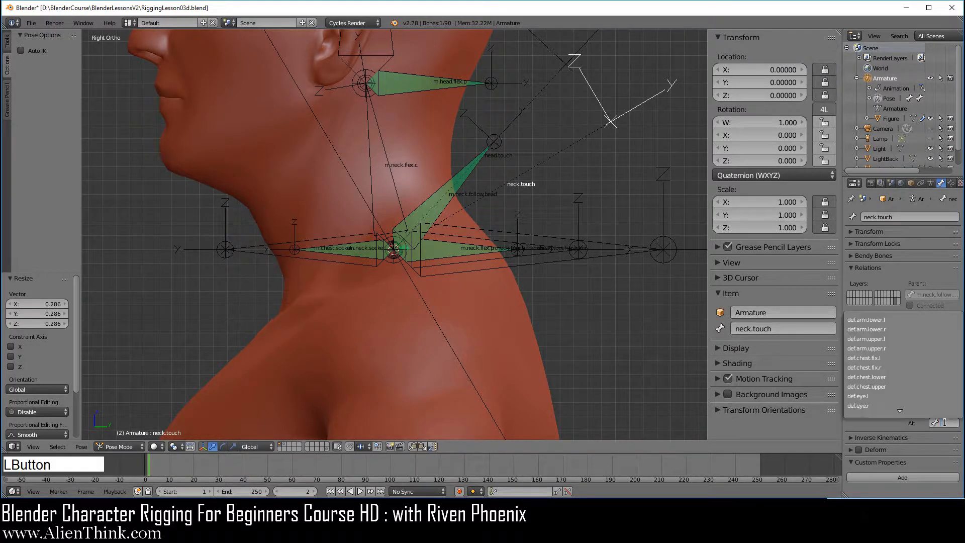
type("m")
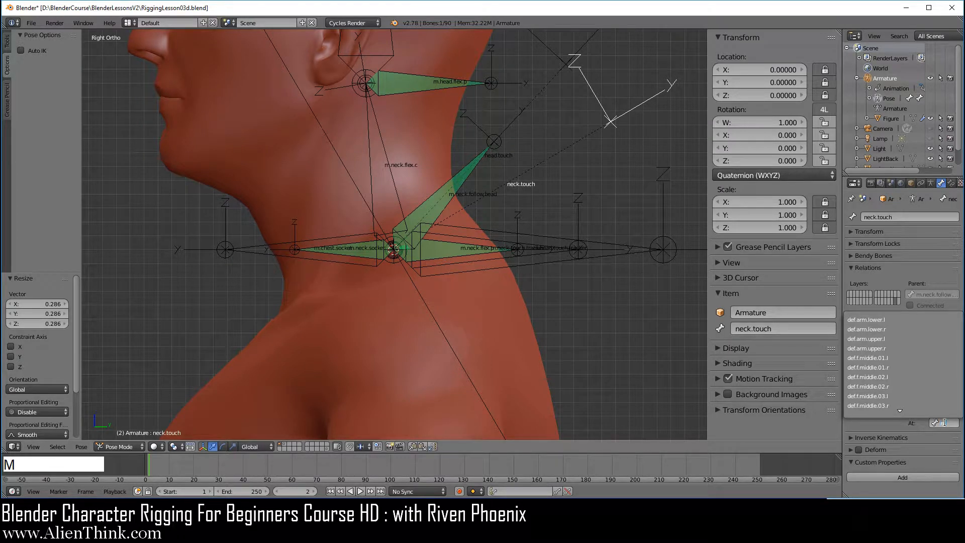
type(".neck")
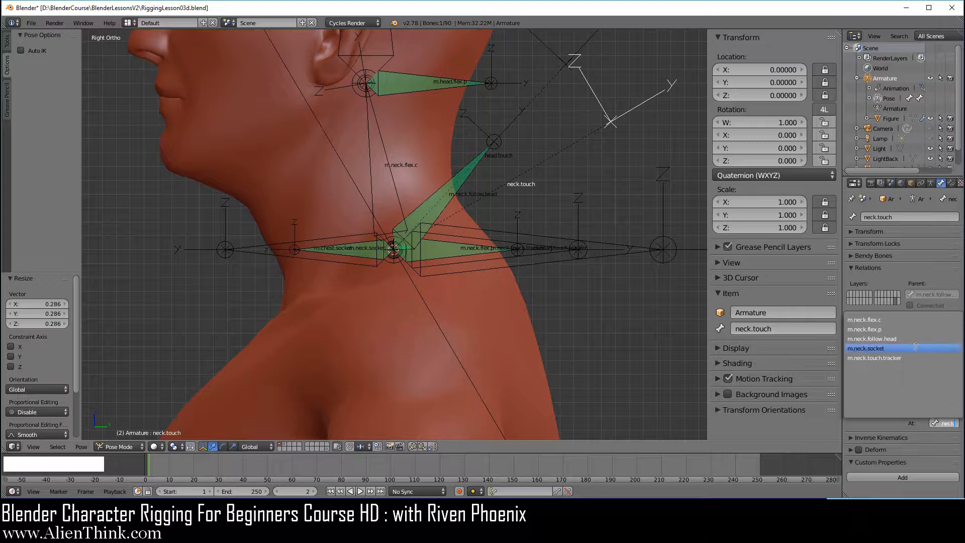
left_click(895, 318)
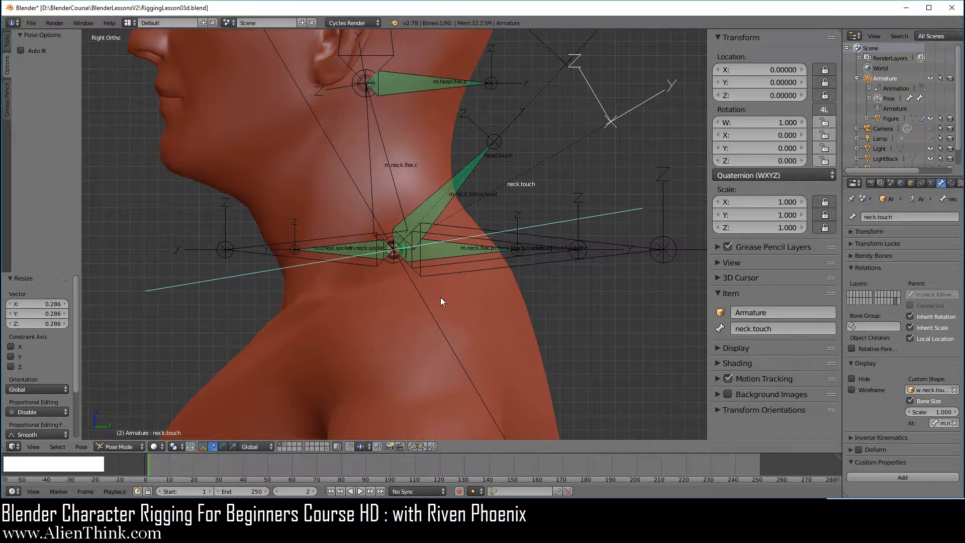
- Select the m.neck.flex.c bone and snap the 3D cursor to it
scroll(441, 302, "down", 1)
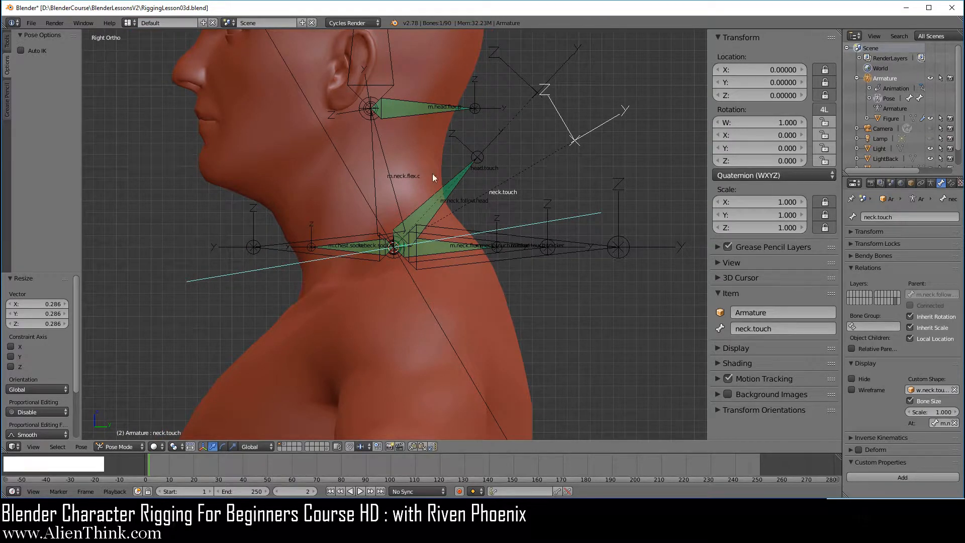
right_click(393, 188)
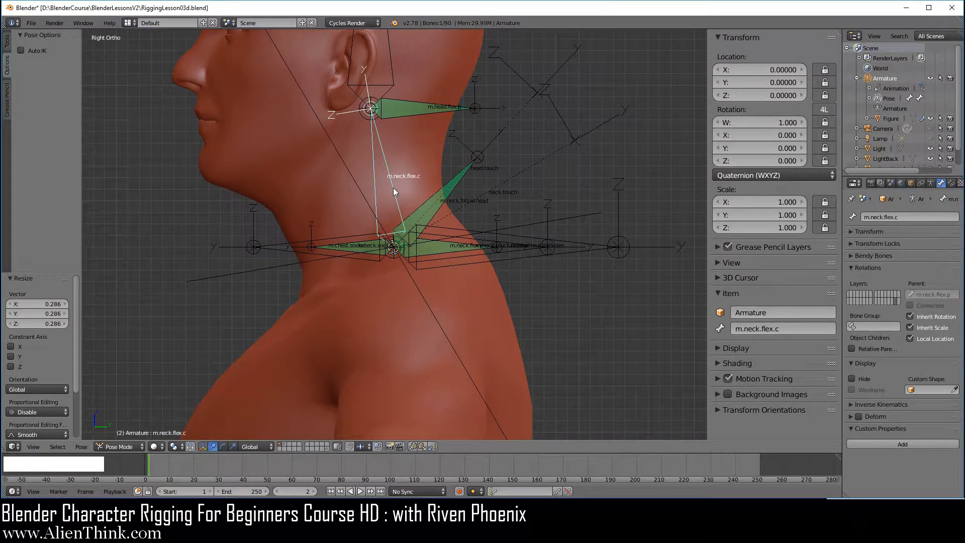
key("shift+s")
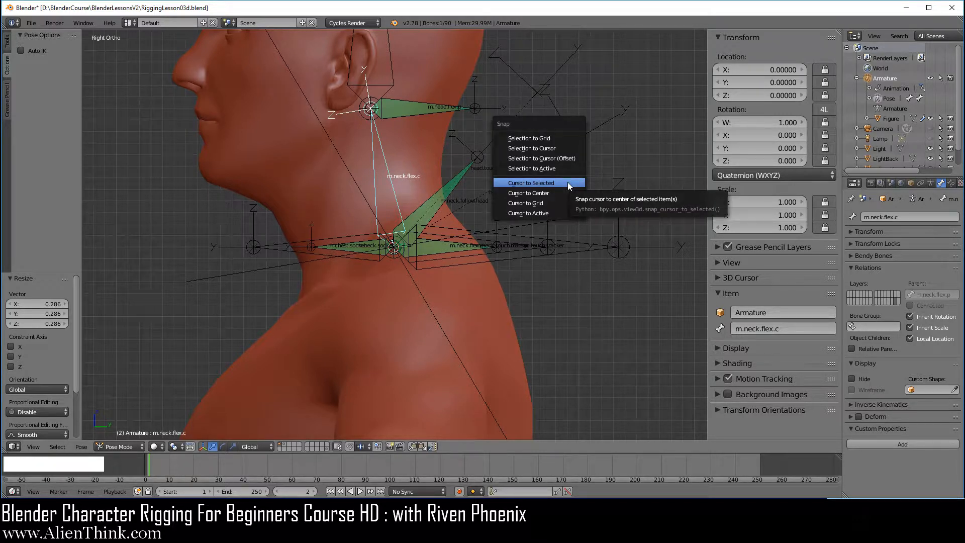
left_click(568, 182)
- Select the original w.neck.touch circle object and snap it to the 3D cursor at the base of the neck
scroll(418, 224, "up", 2)
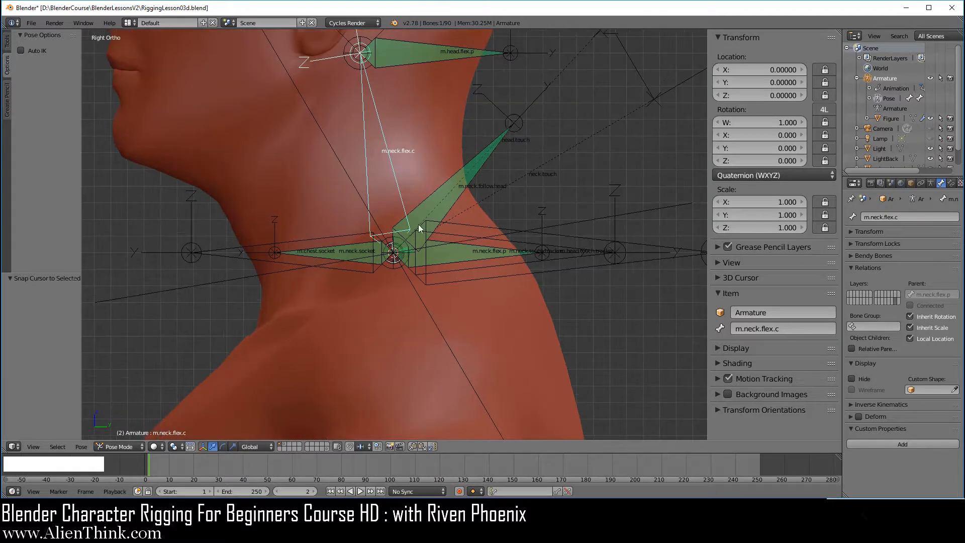
right_click(438, 328)
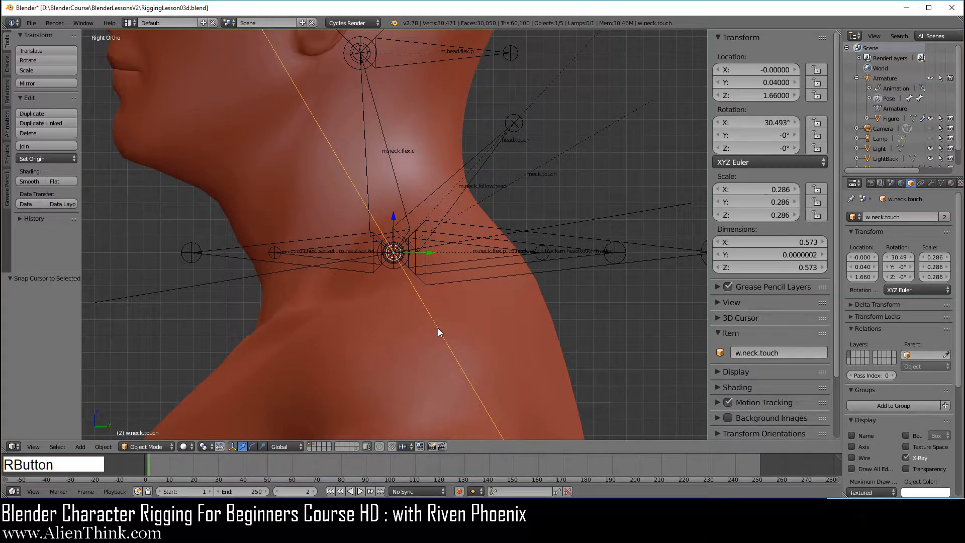
scroll(438, 328, "down", 3)
scroll(487, 351, "up", 2)
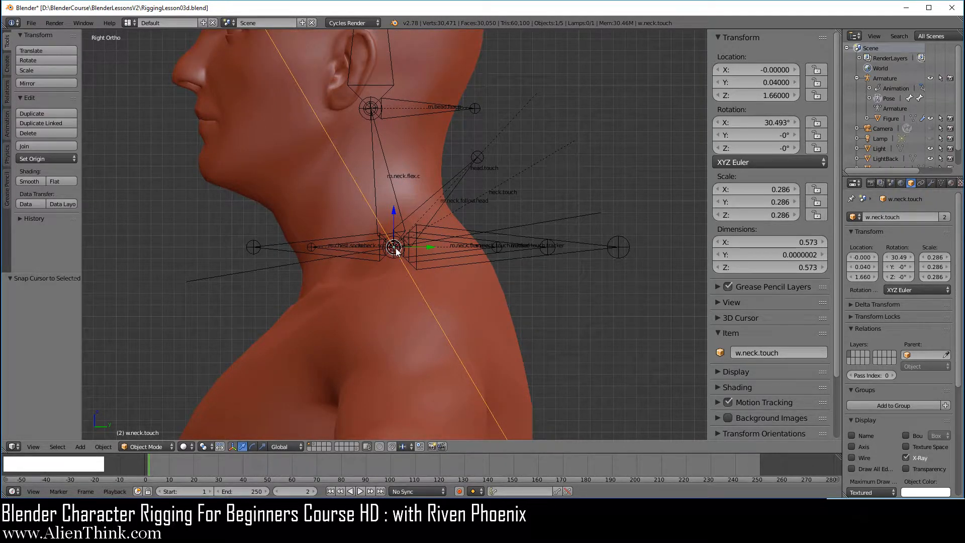
key("shift+s")
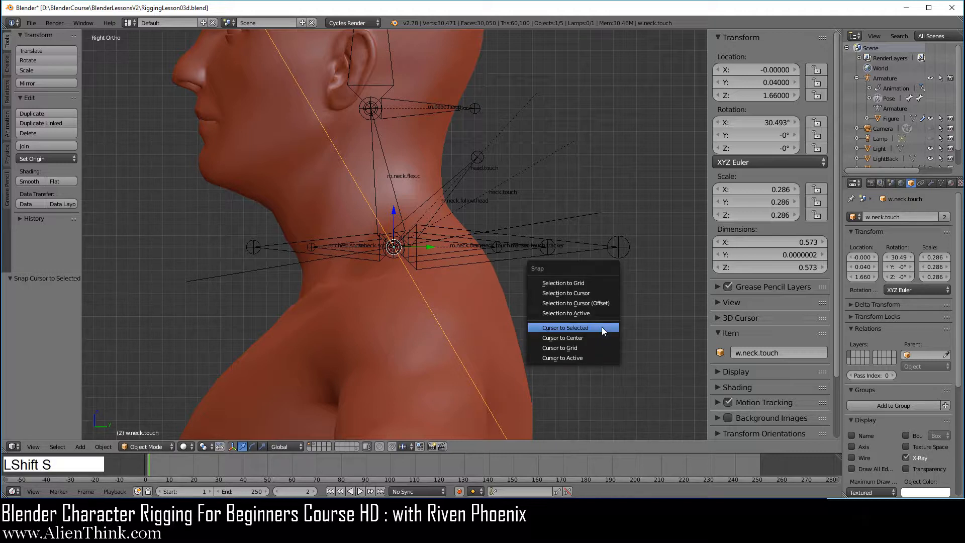
left_click(583, 294)
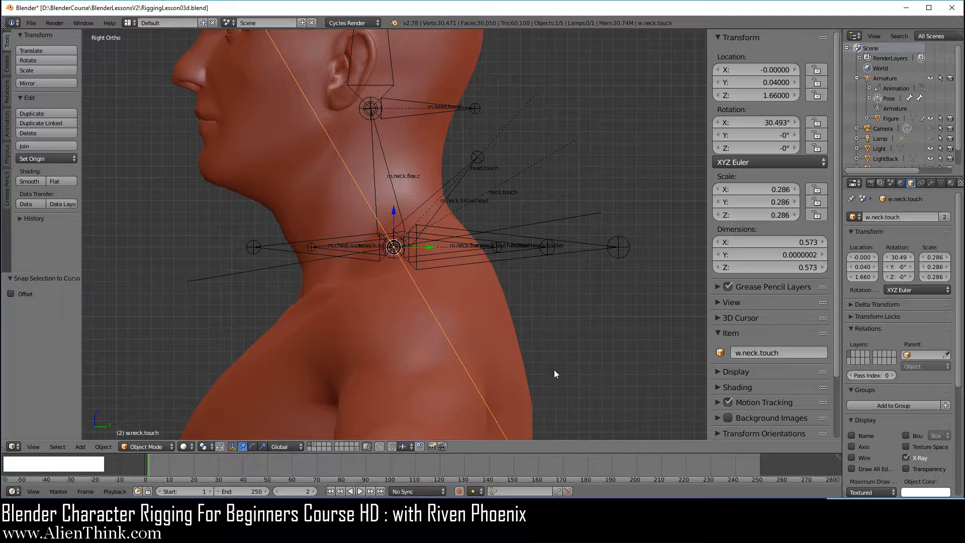
- Rotate the w.neck.touch object about -69.1° in the side view and scale it down to about 0.196
key("r")
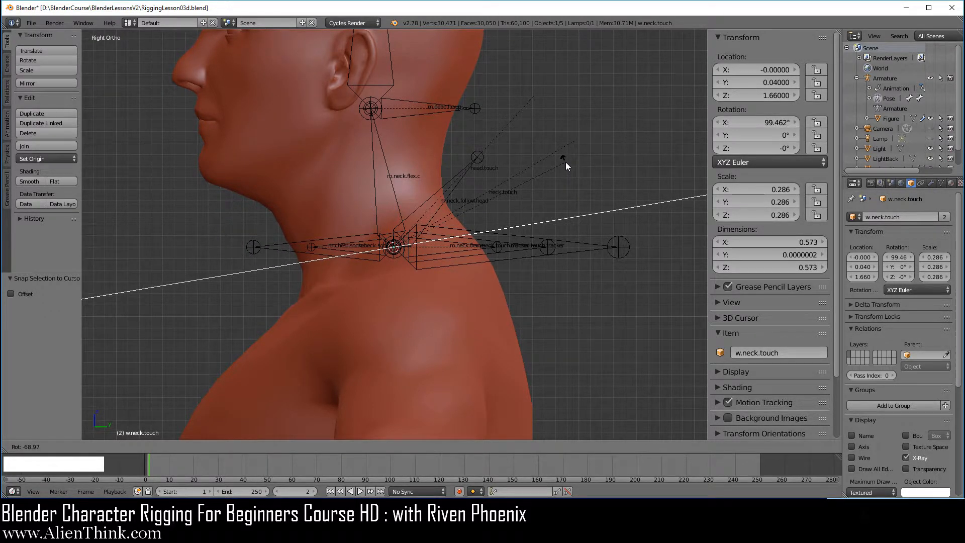
left_click(565, 162)
middle_click_drag(478, 170, 454, 222)
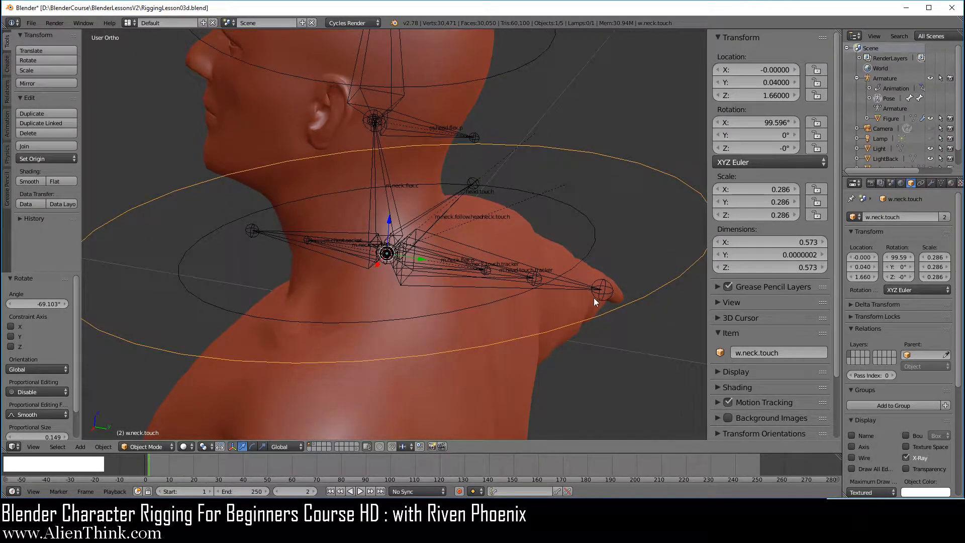
key("s")
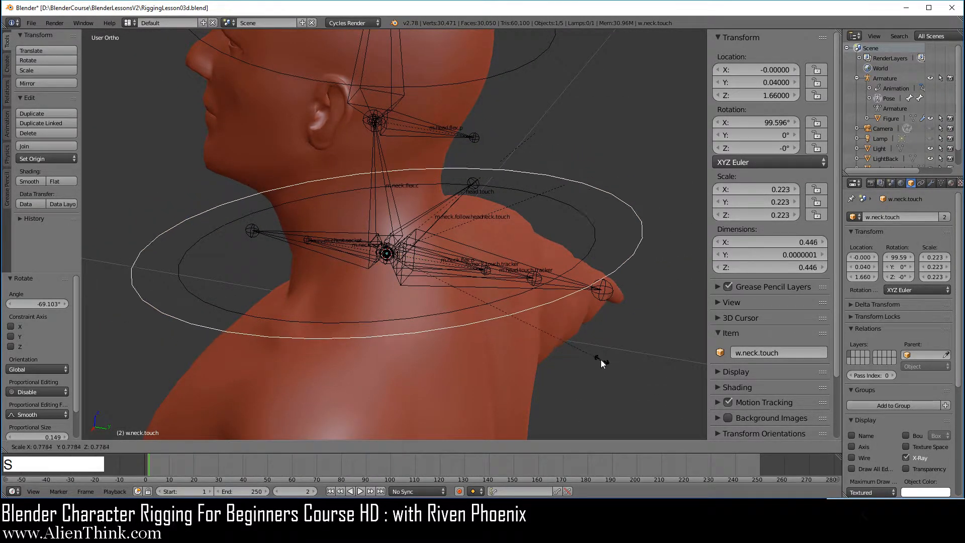
left_click(577, 344)
- In Edit Mode from the side view, raise the circle's mesh about 0.037 up the neck and rotate it about -4.8°
key("Tab")
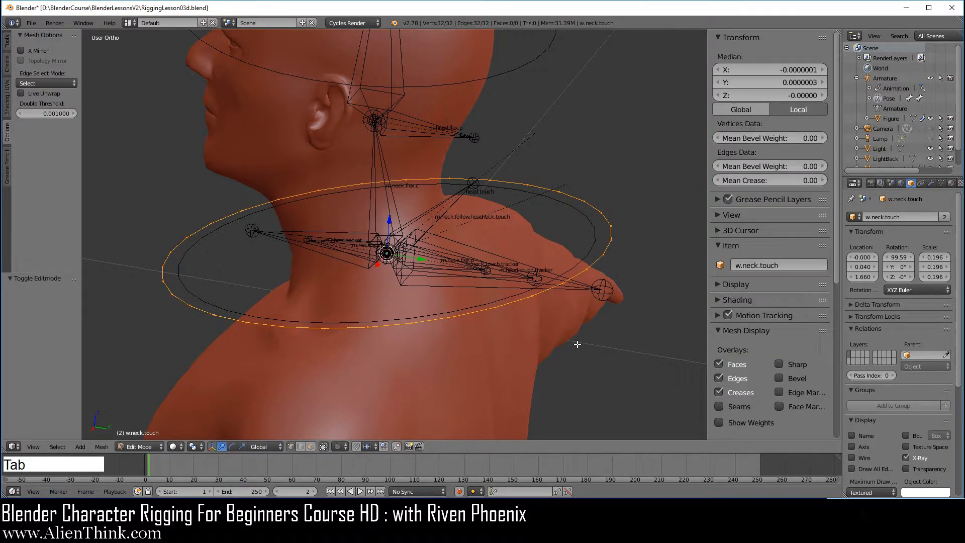
key("KP_3")
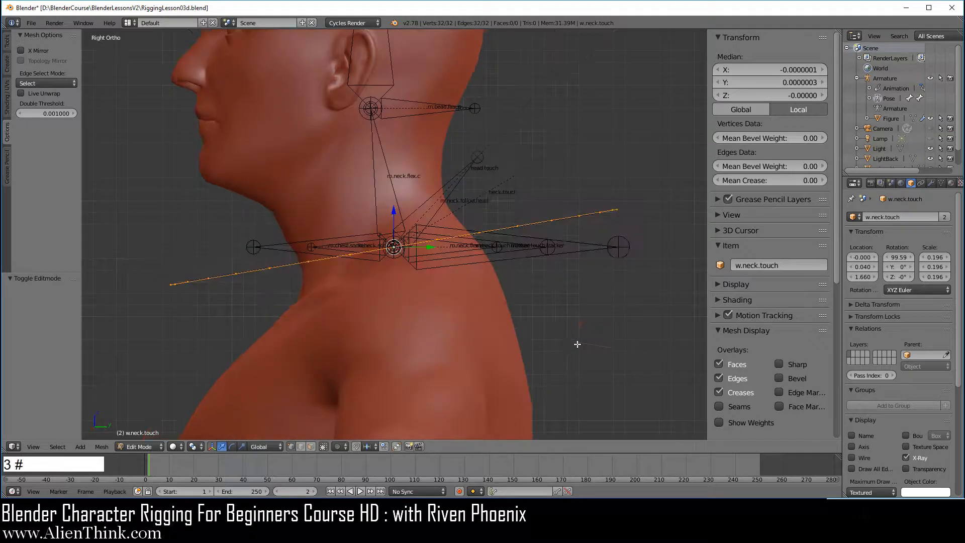
key("g")
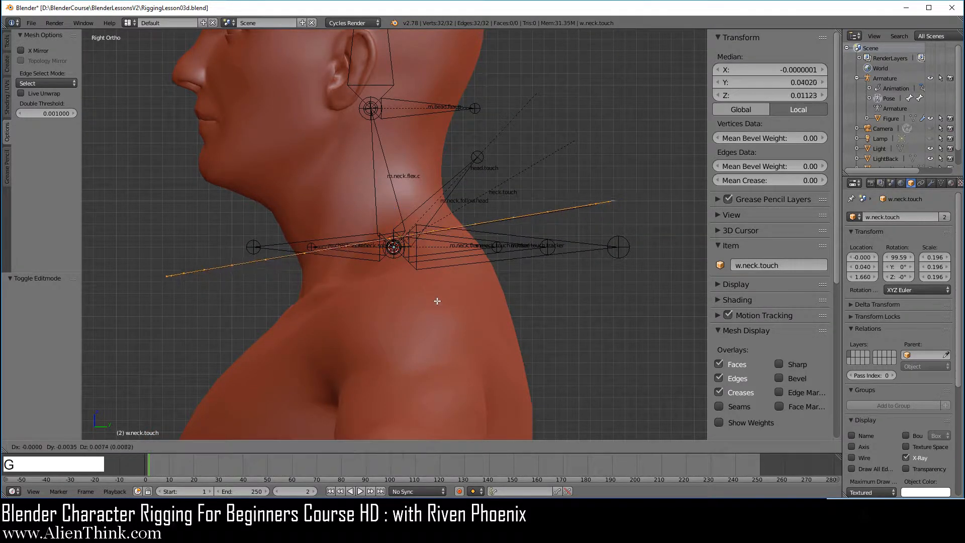
left_click(432, 266)
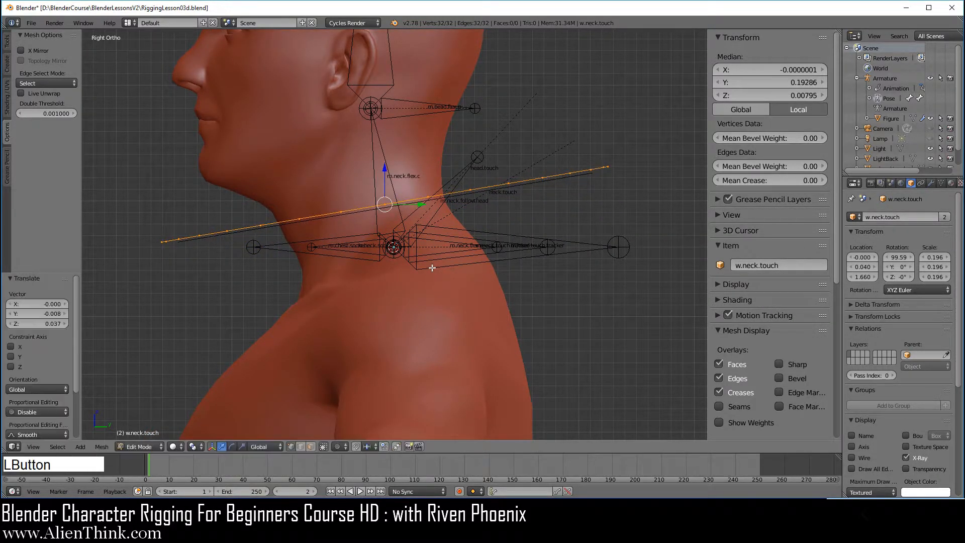
key("r")
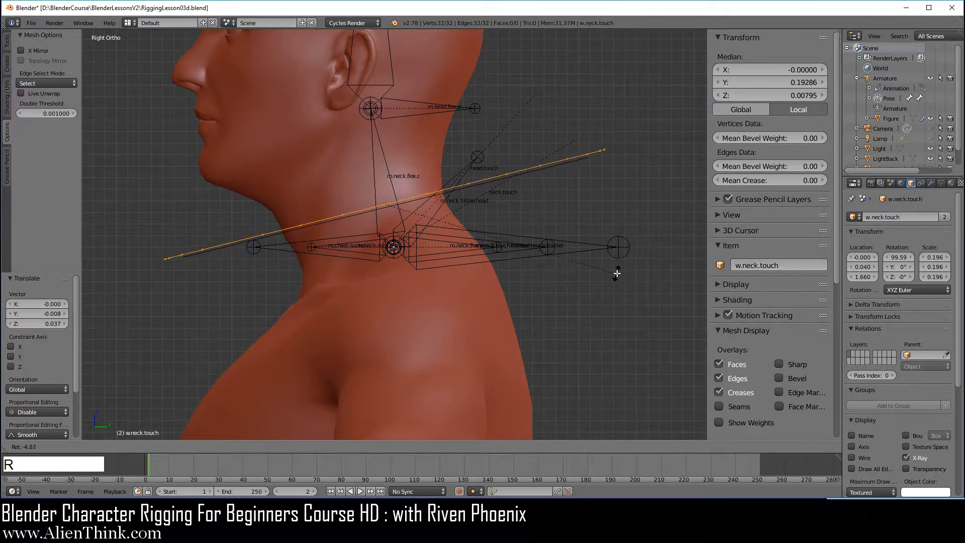
left_click(617, 272)
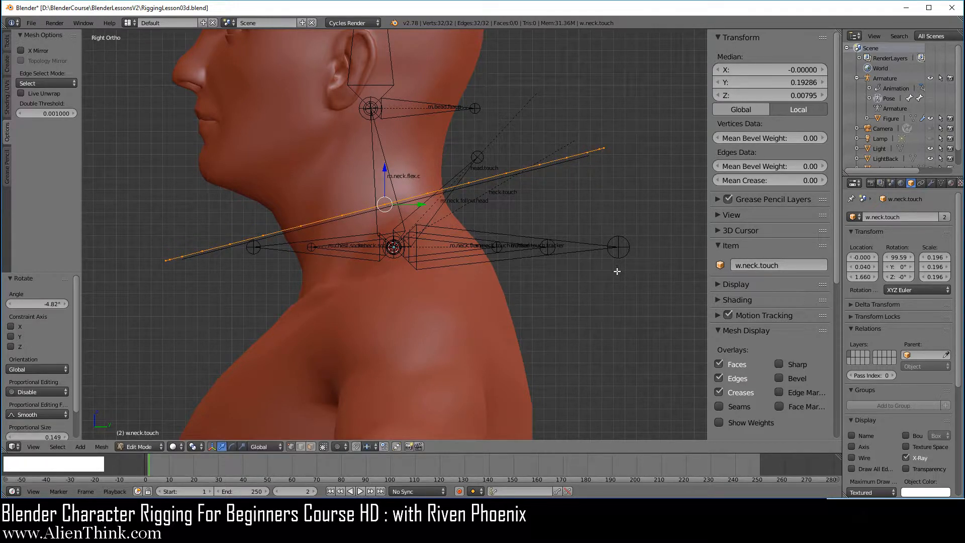
- Scale the circle's mesh to about 0.6, shift it about -0.01 along Y to center it on the neck, and return to Object Mode
key("s")
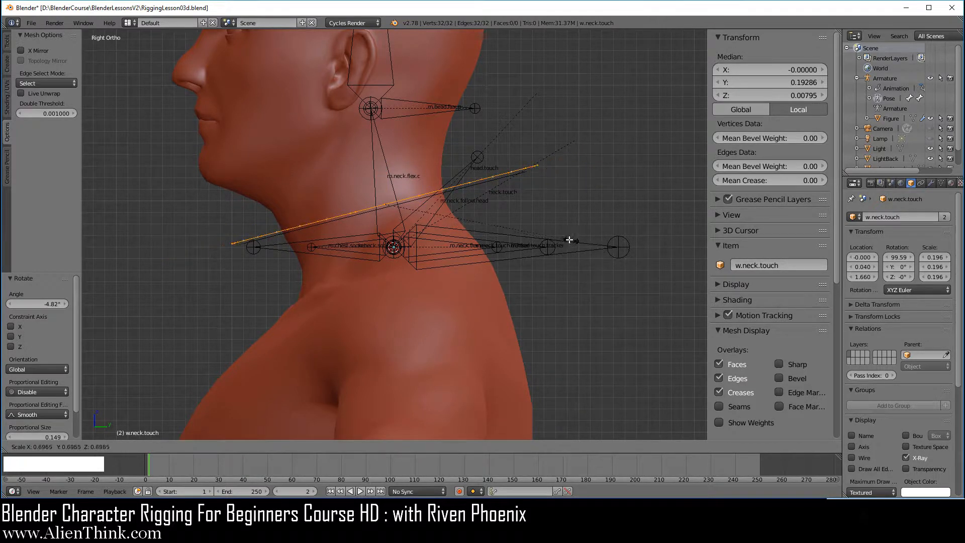
left_click(546, 232)
key("g")
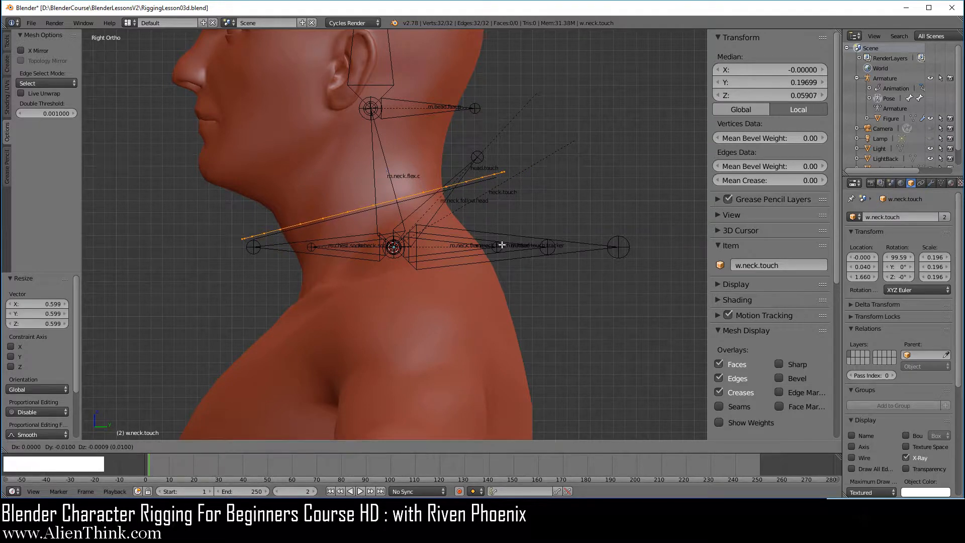
left_click(502, 245)
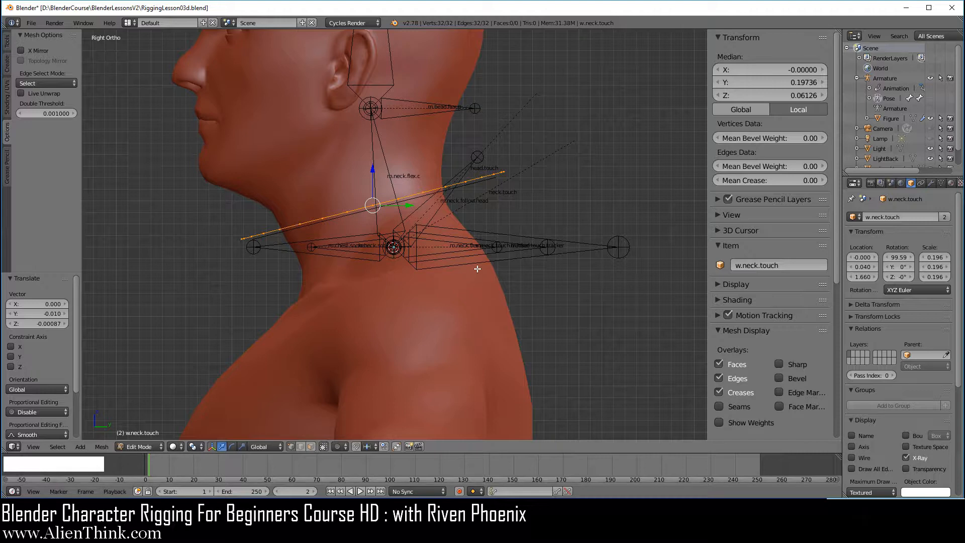
key("Tab")
middle_click_drag(390, 212, 421, 282)
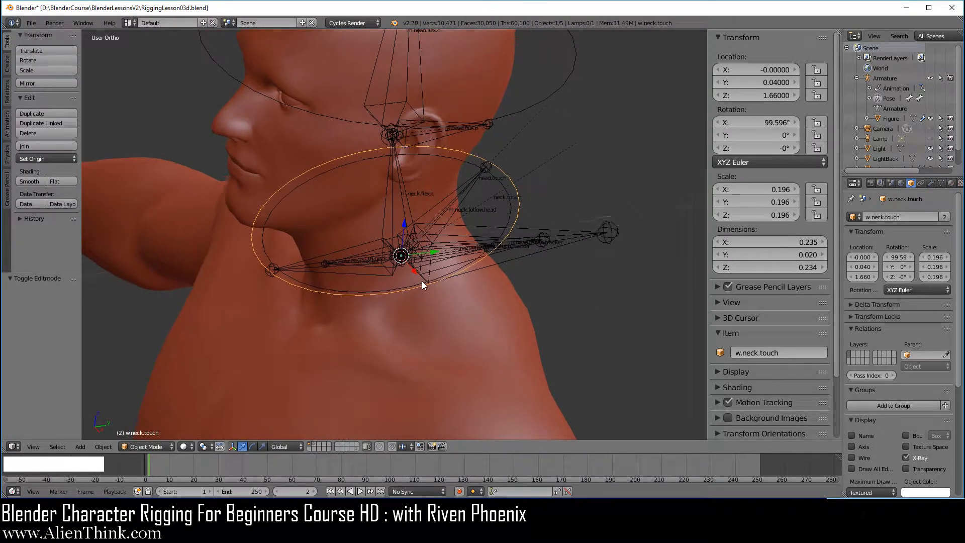
right_click(518, 210)
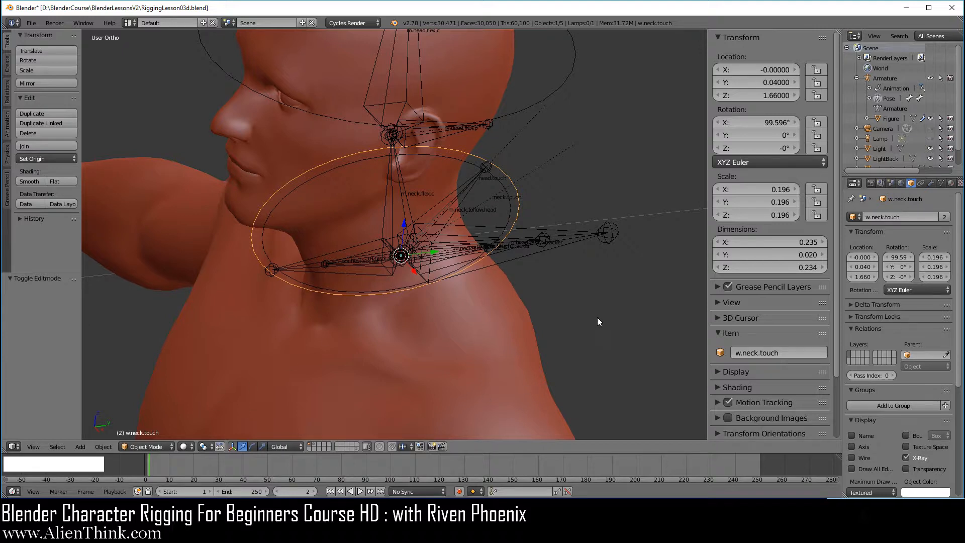
- Move the w.neck.touch circle to scene layer 20 and display only that layer
key("m")
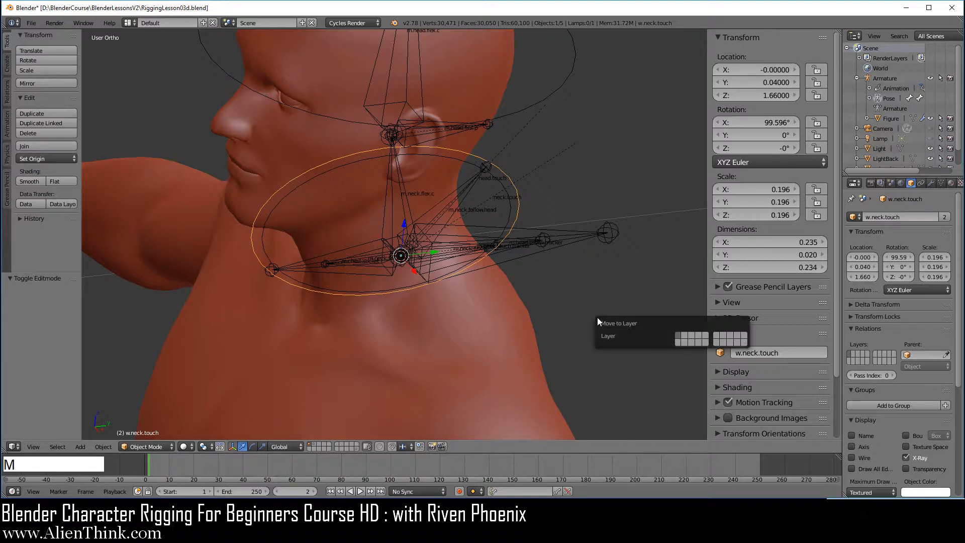
left_click(743, 341)
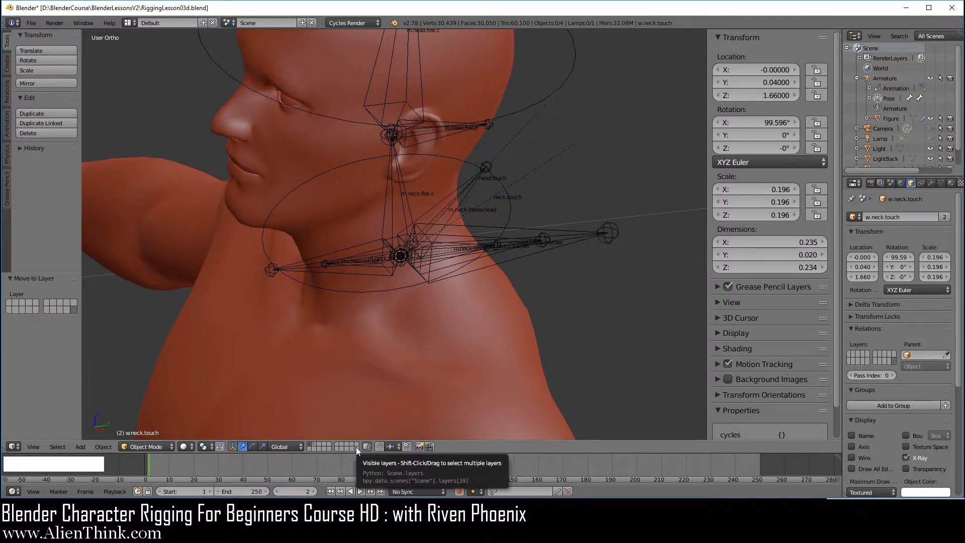
left_click(356, 447)
- Turn on X-Ray display for the w.head.touch circle and return to the layer showing the figure and armature
middle_click_drag(490, 327, 524, 163, "shift")
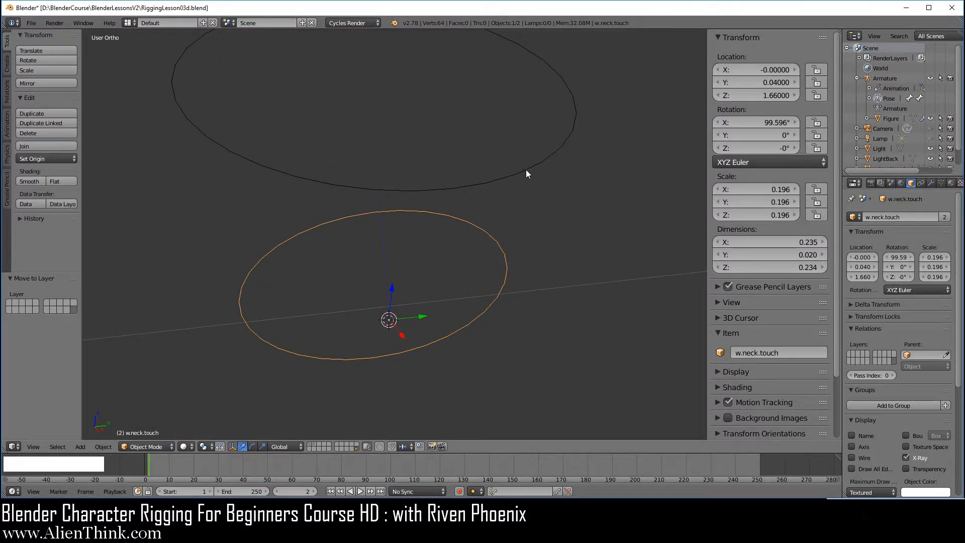
right_click(526, 169)
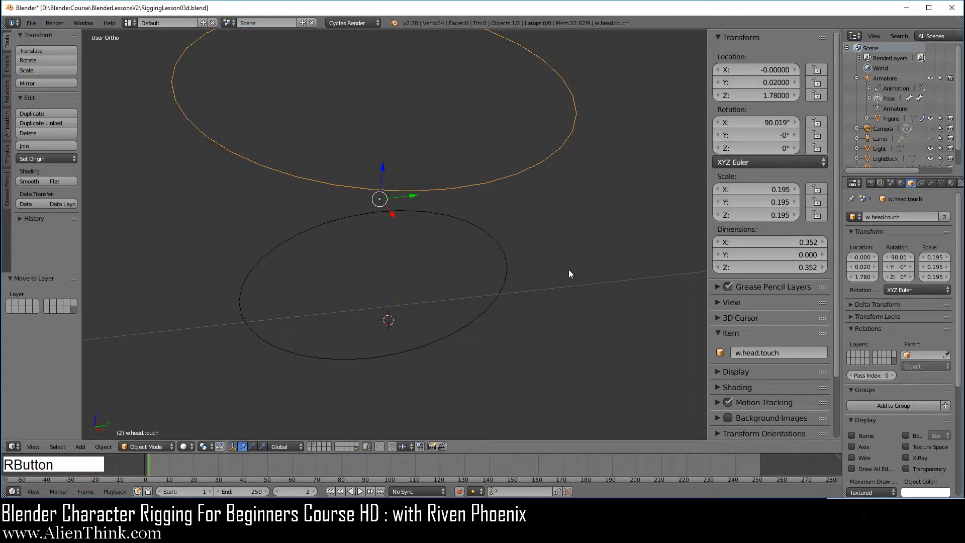
left_click(908, 458)
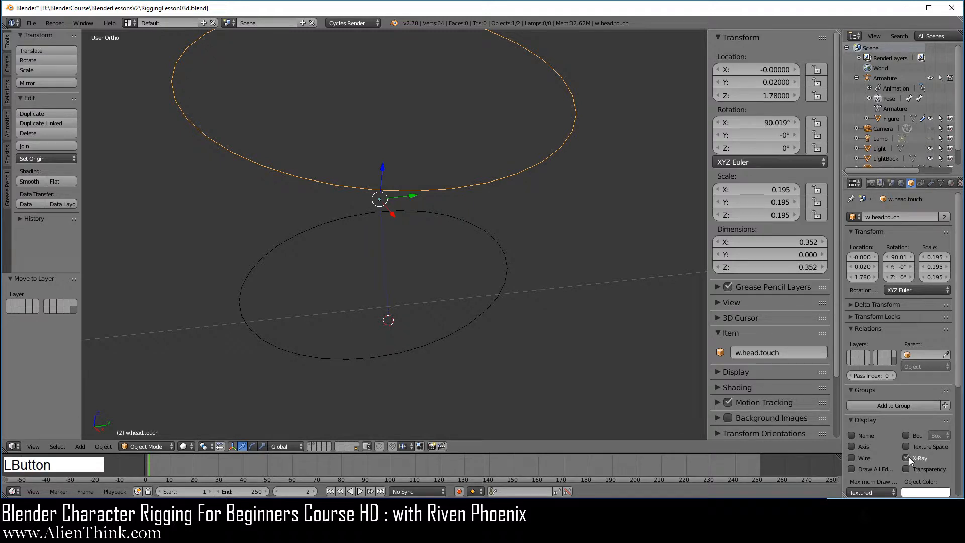
left_click(324, 444)
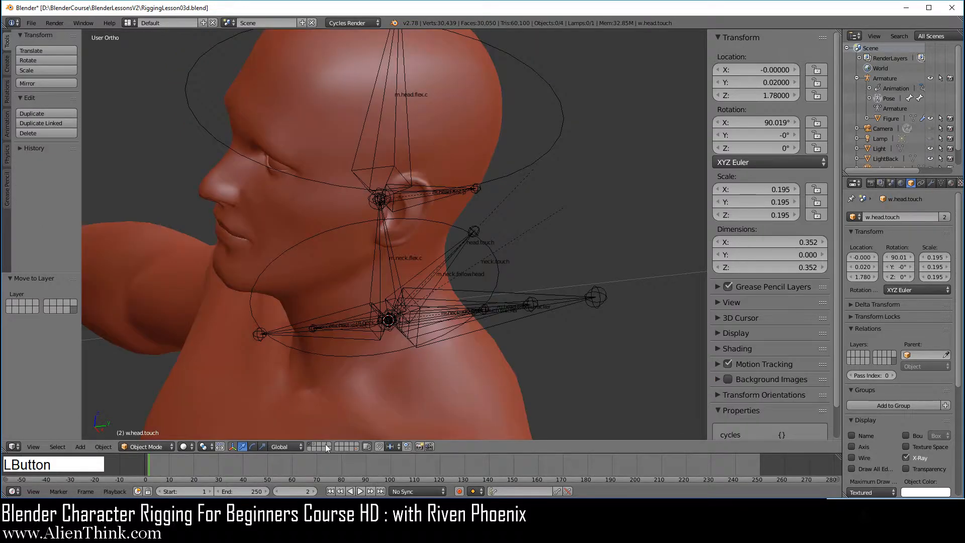
- Select the neck.touch bone by its circle shape and test its rotation in the side view, cancelling the rotation
middle_click_drag(467, 275, 489, 264, "shift")
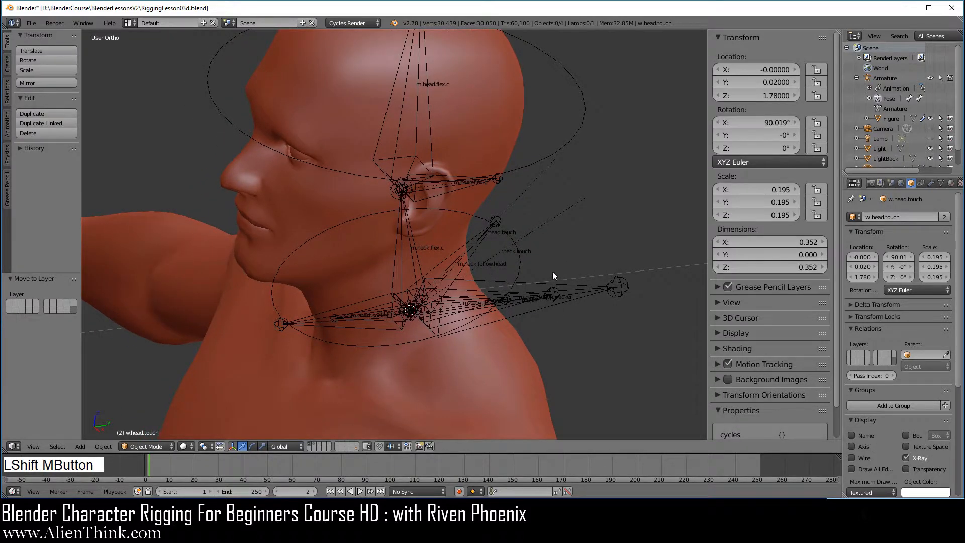
right_click(520, 262)
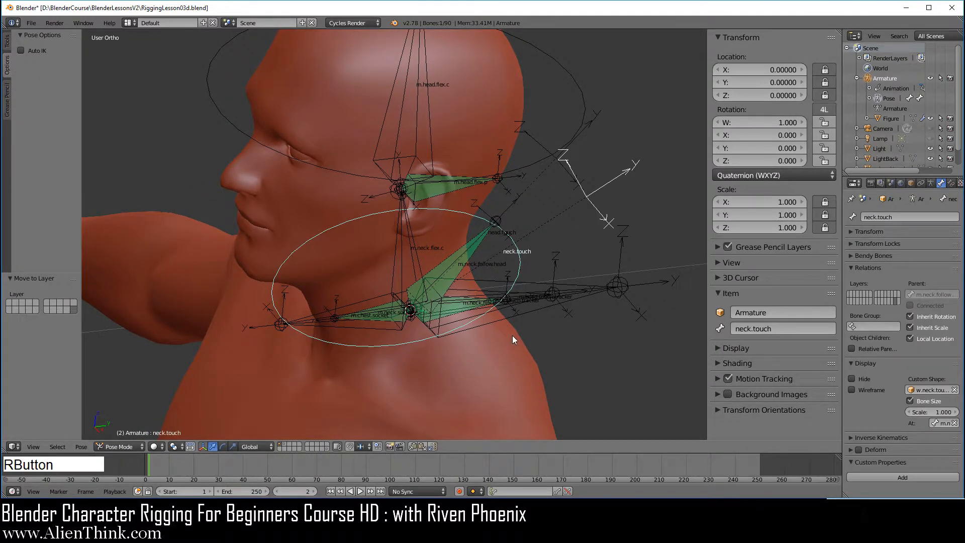
key("KP_3")
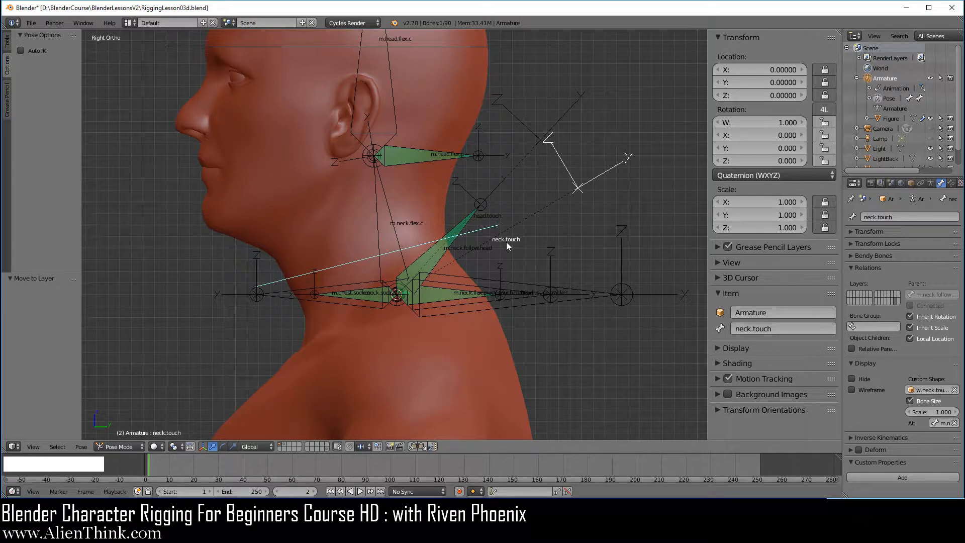
key("r")
right_click(550, 213)
- Move the neck.touch bone to armature layer 1 and display only that armature layer
key("m")
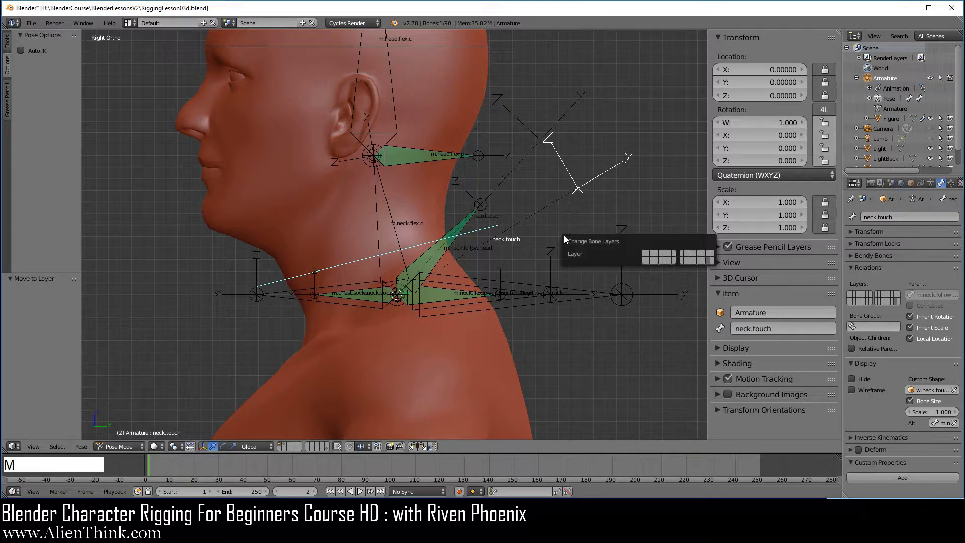
left_click(645, 254)
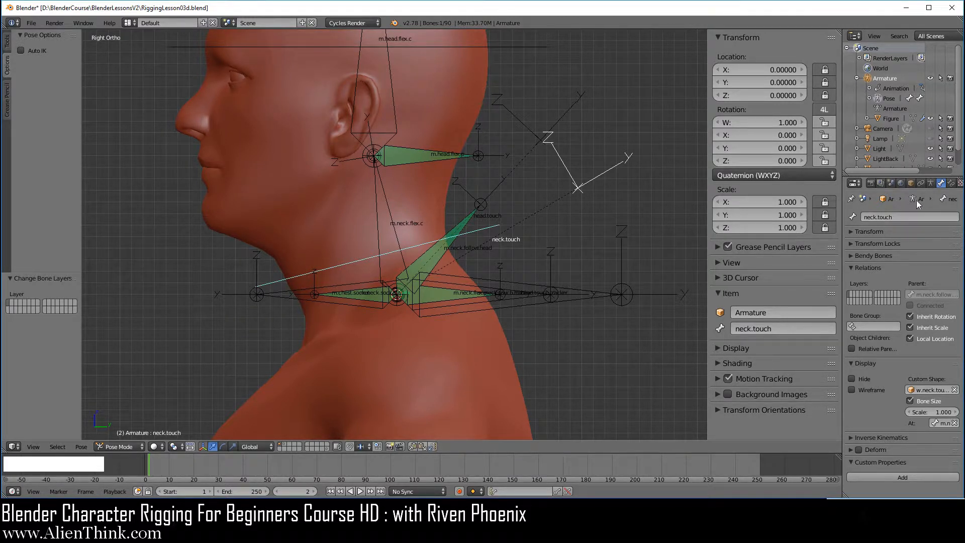
left_click(931, 183)
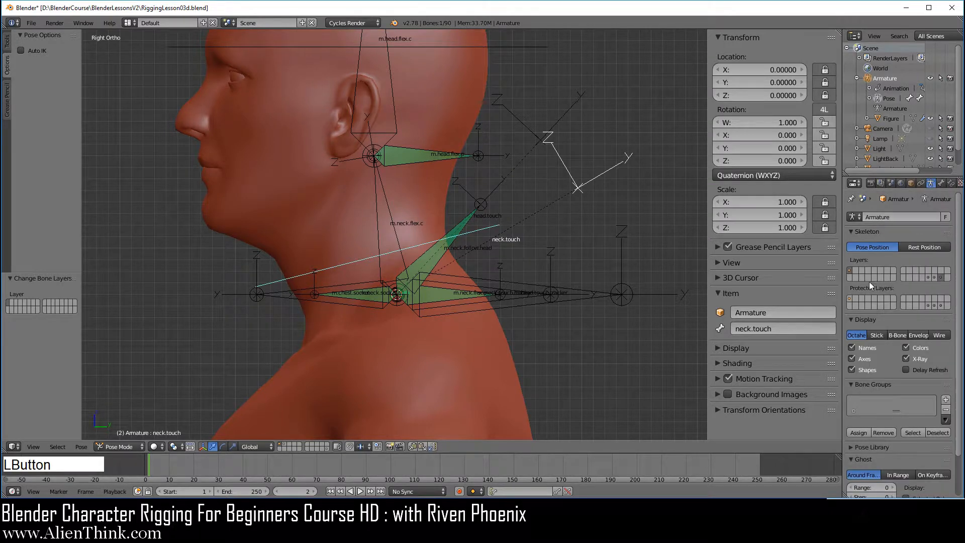
left_click(852, 271)
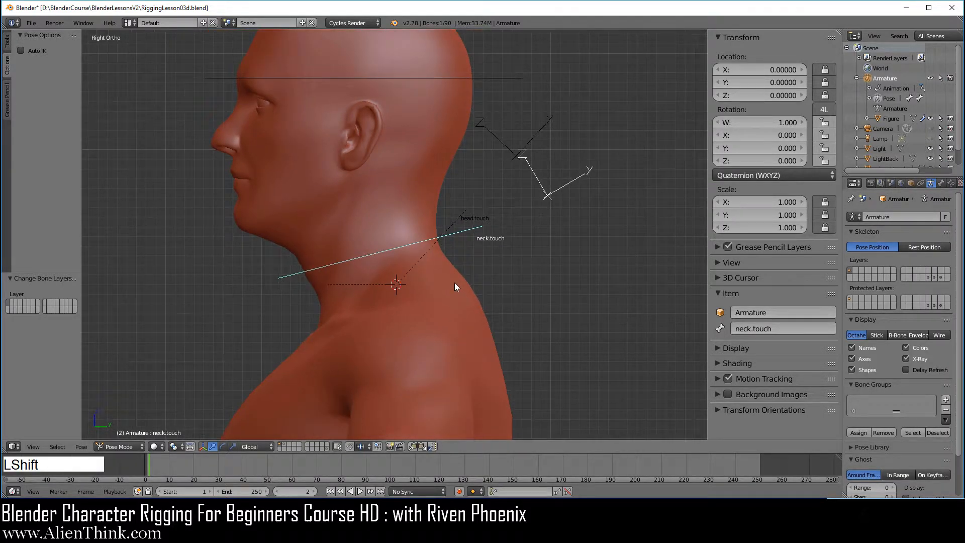
- Test-rotate the head.touch and neck.touch controls one after the other in the side view, cancelling each rotation
middle_click_drag(454, 283, 496, 324, "shift")
right_click(465, 119)
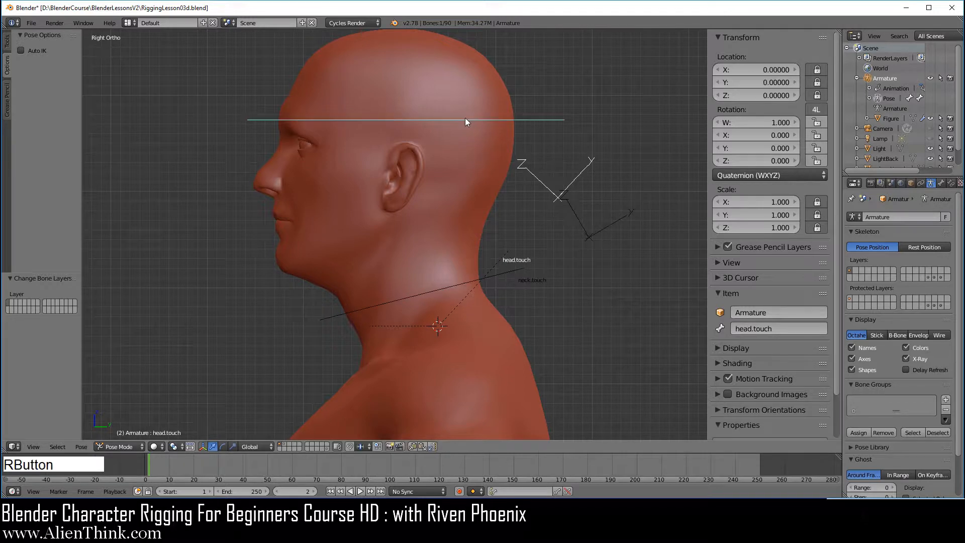
key("r")
right_click(501, 123)
right_click(444, 287)
key("r")
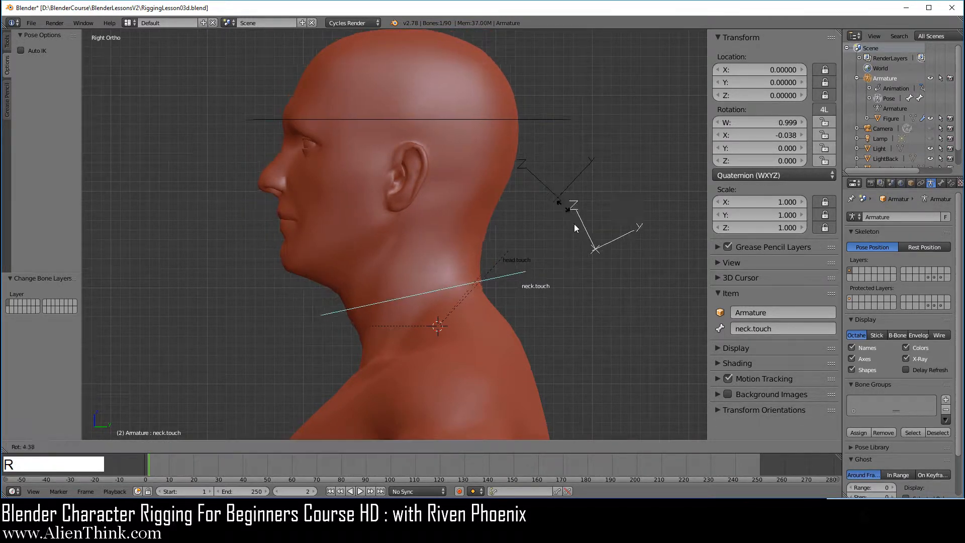
right_click(511, 124)
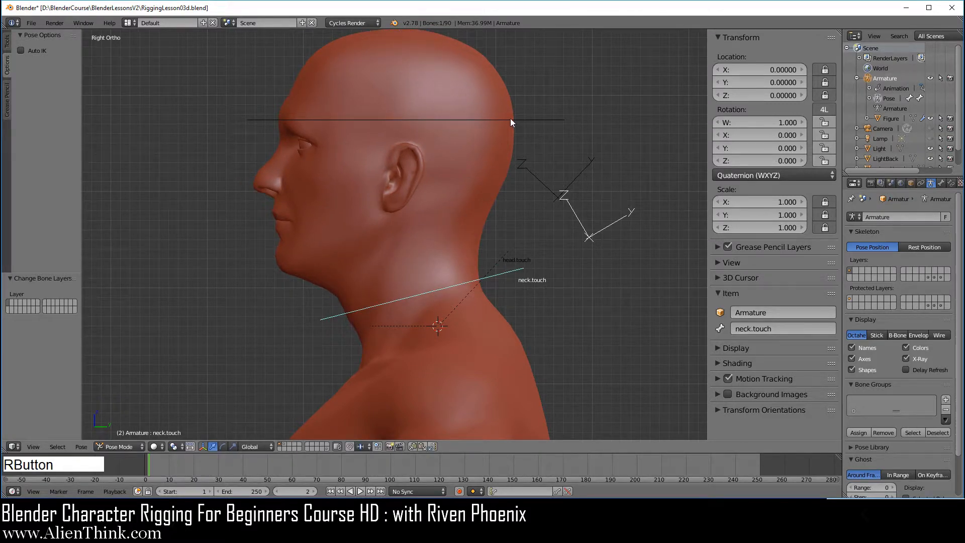
- Select the head.touch control and examine its Head Follow and Neck Follow properties
right_click(510, 119)
scroll(779, 372, "down", 2)
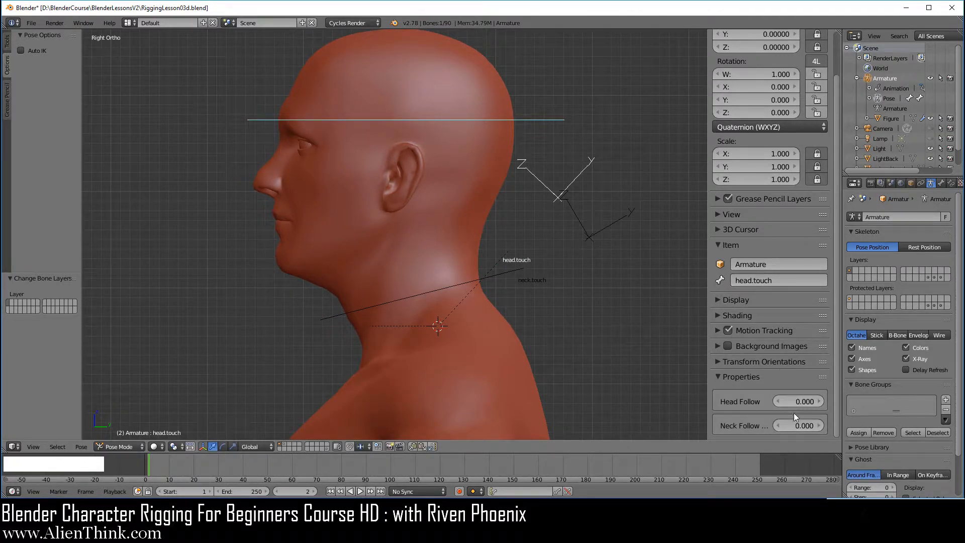
left_click_drag(795, 405, 799, 426)
scroll(442, 372, "down", 3)
middle_click_drag(442, 372, 453, 334, "shift")
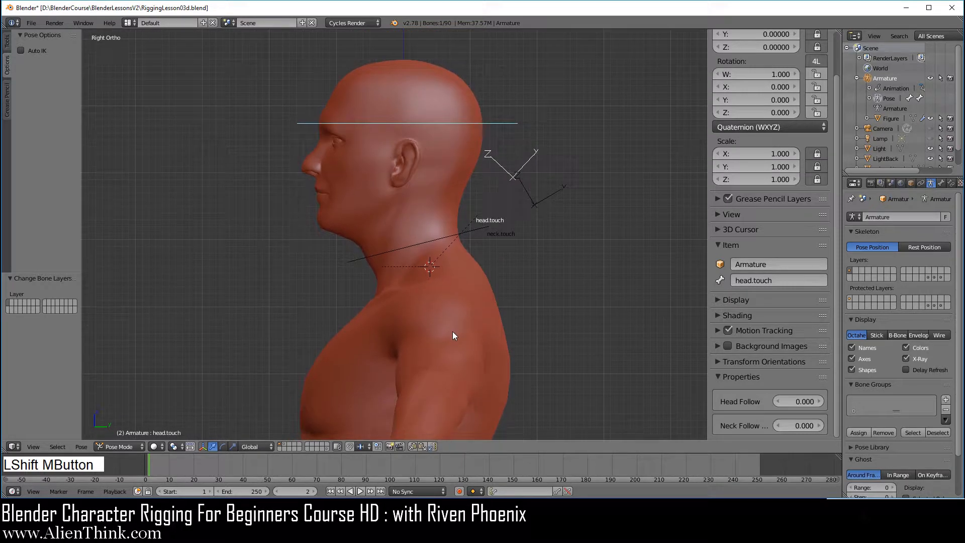
- Display armature layer 30 with the deform bones in addition to layer 1
key("shift")
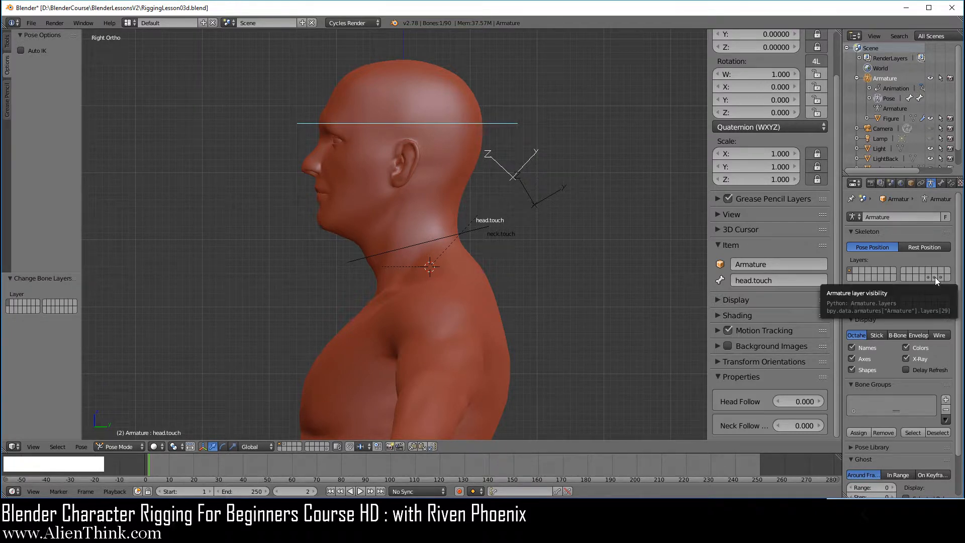
left_click(934, 276, "shift")
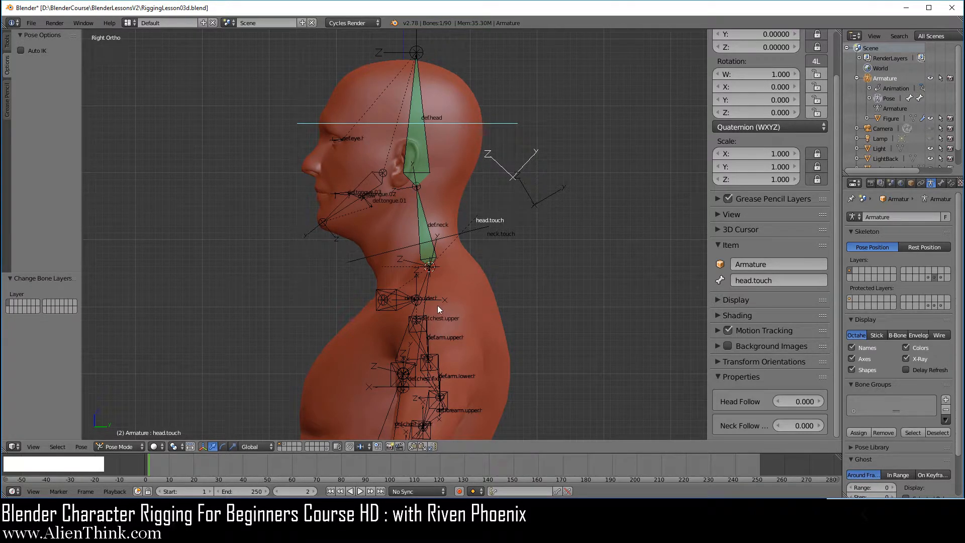
middle_click_drag(429, 346, 464, 291, "shift")
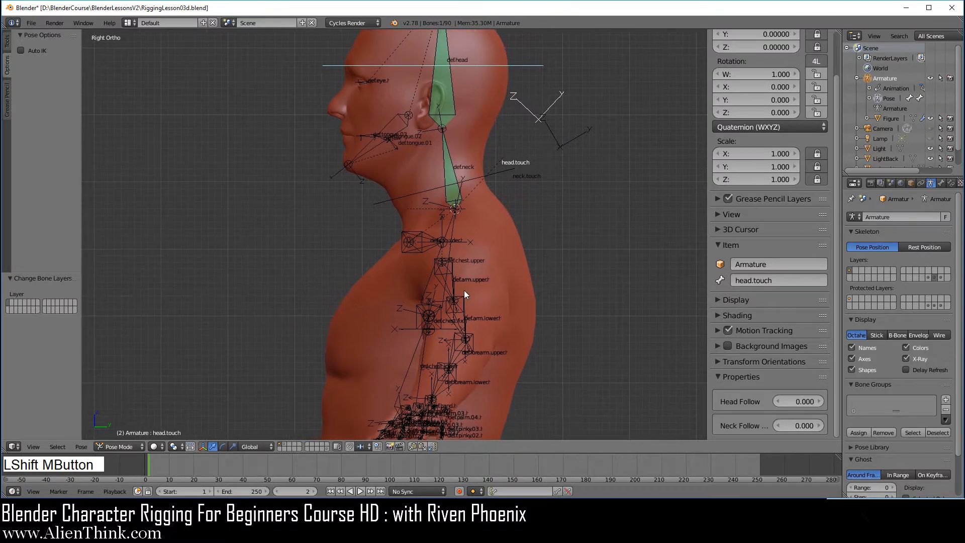
- Select the def.chest.lower bone and test how the head and neck react to a trackball rotation, cancelling it
right_click(419, 353)
mouse_move(419, 353)
middle_mouse_down("shift")
mouse_move(423, 315)
mouse_move(432, 357)
middle_mouse_up("shift")
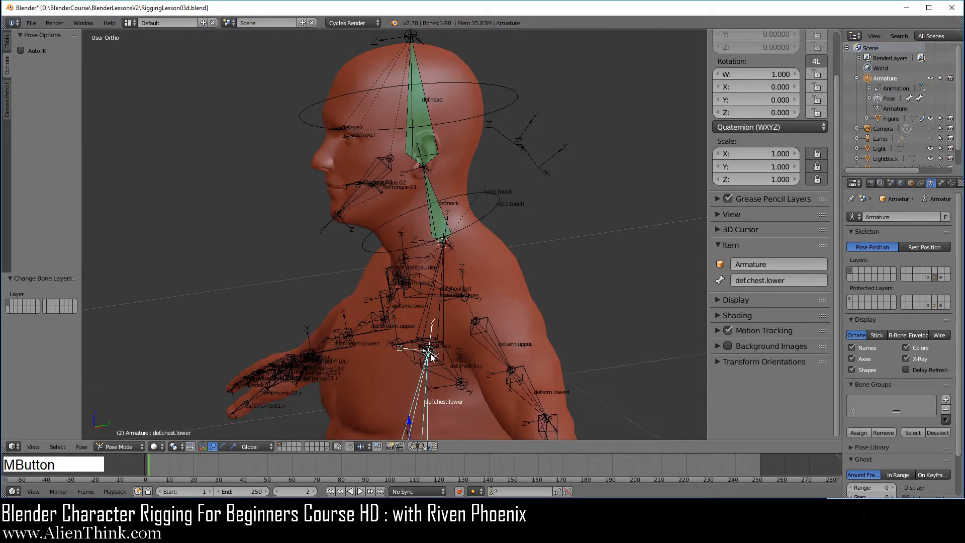
middle_click_drag(414, 265, 469, 312)
key("r")
key("r")
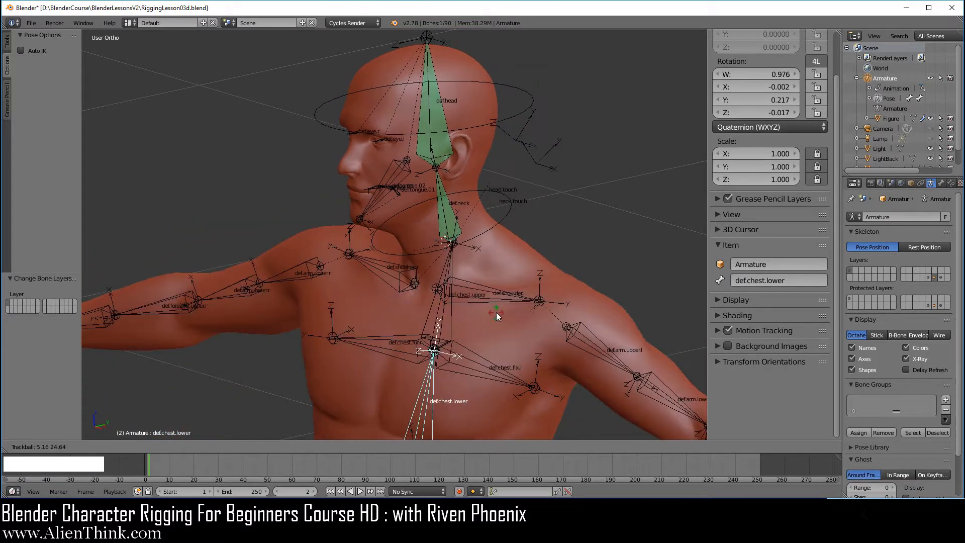
right_click(481, 309)
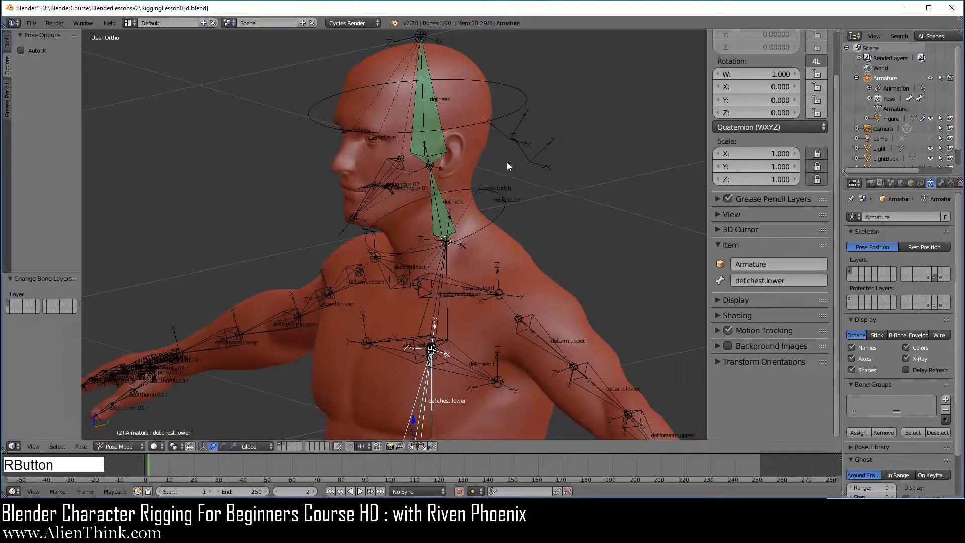
- Set Head Follow to 1.000 on the head.touch control and check it with a cancelled trackball rotation of def.chest.lower
right_click(511, 116)
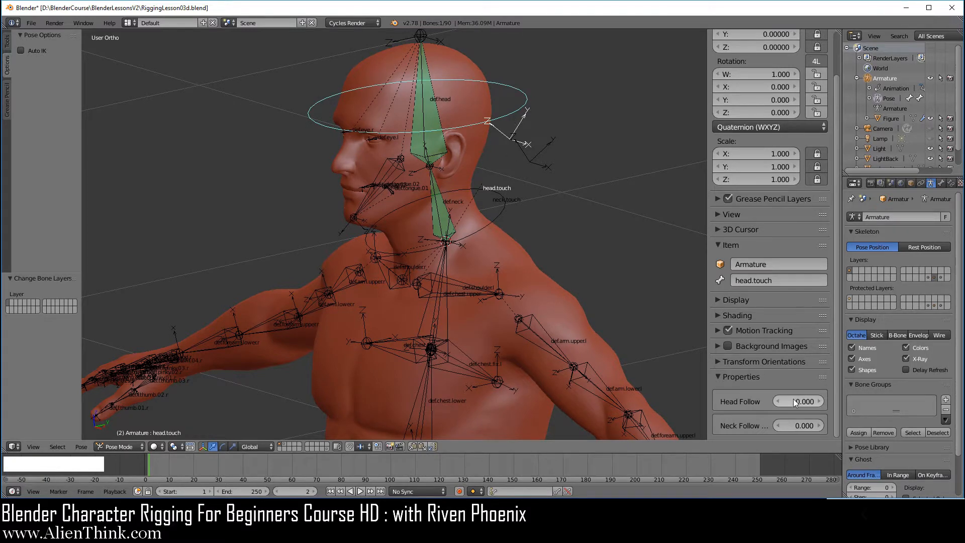
left_click_drag(795, 400, 803, 399)
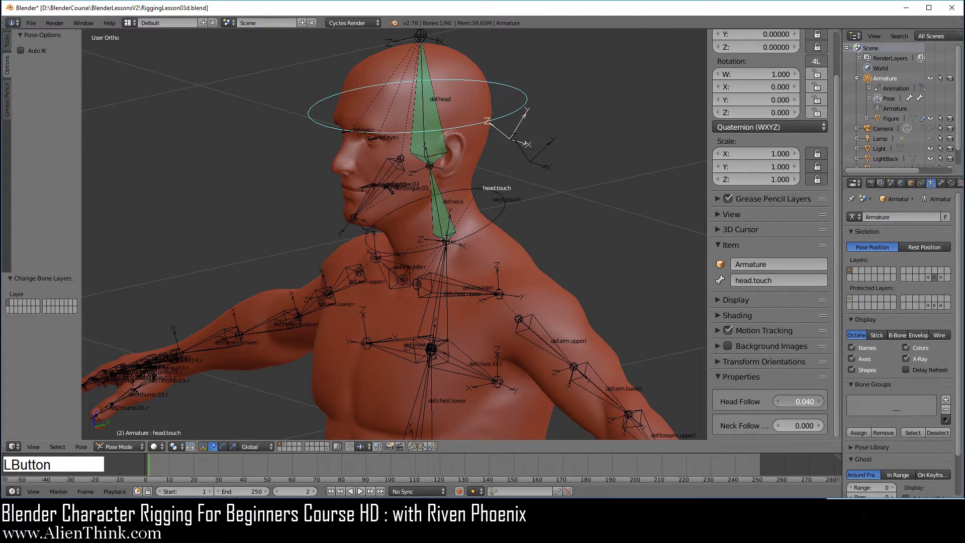
right_click(426, 398)
key("r")
key("r")
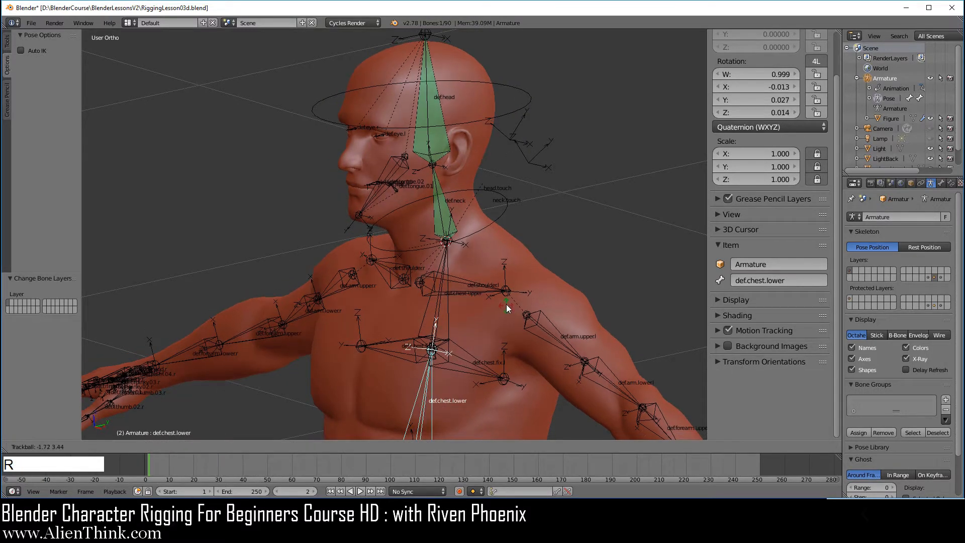
right_click(505, 316)
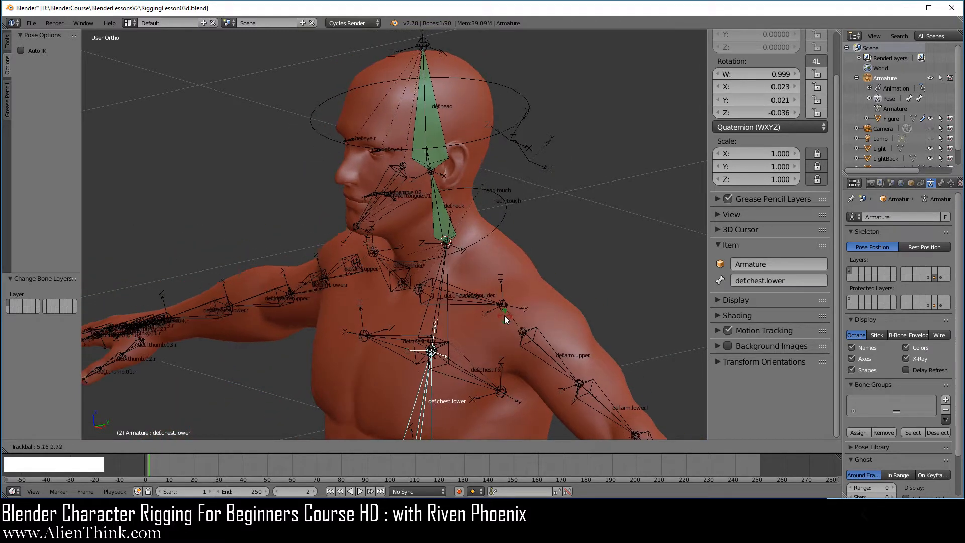
- Test-rotate the head.touch control in the side view with Head Follow enabled, cancelling the rotation
key("KP_3")
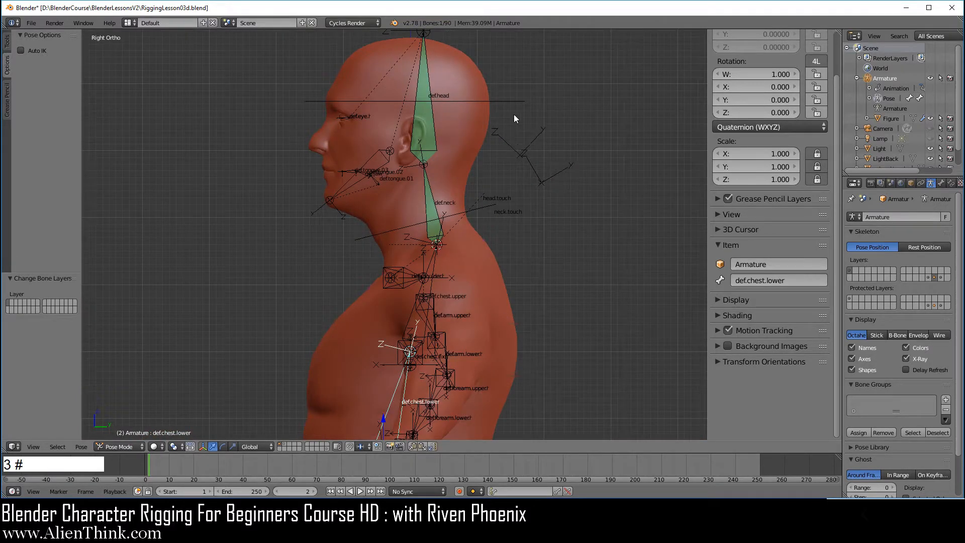
right_click(511, 101)
key("r")
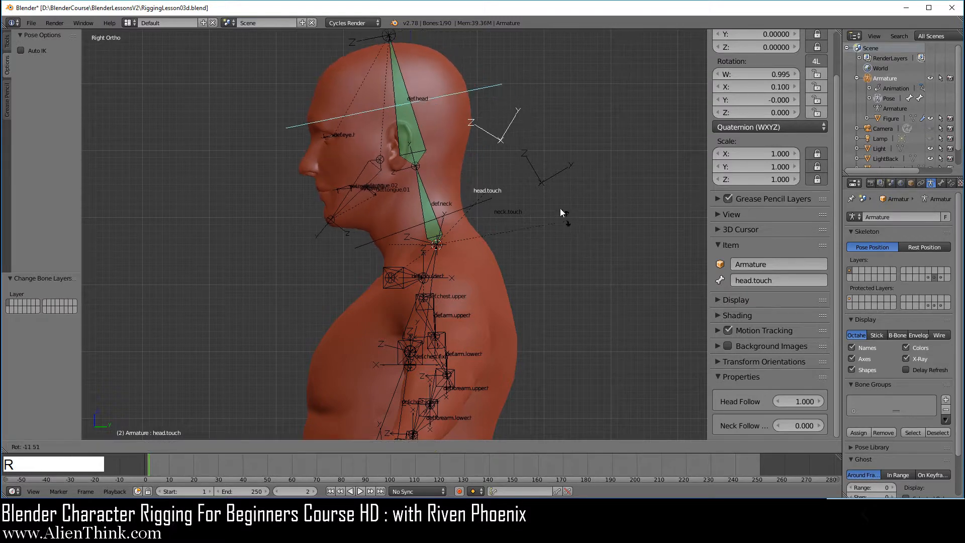
right_click(583, 234)
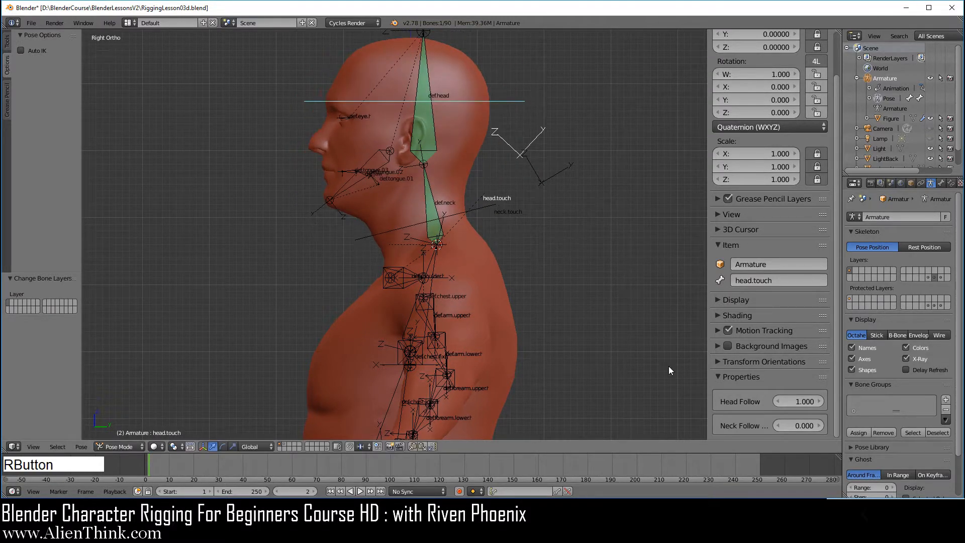
- Set the head.touch control's Neck Follow property to 1.000 and check it with a cancelled rotation of head.touch
left_click(800, 426)
left_click_drag(801, 425, 822, 425)
key("r")
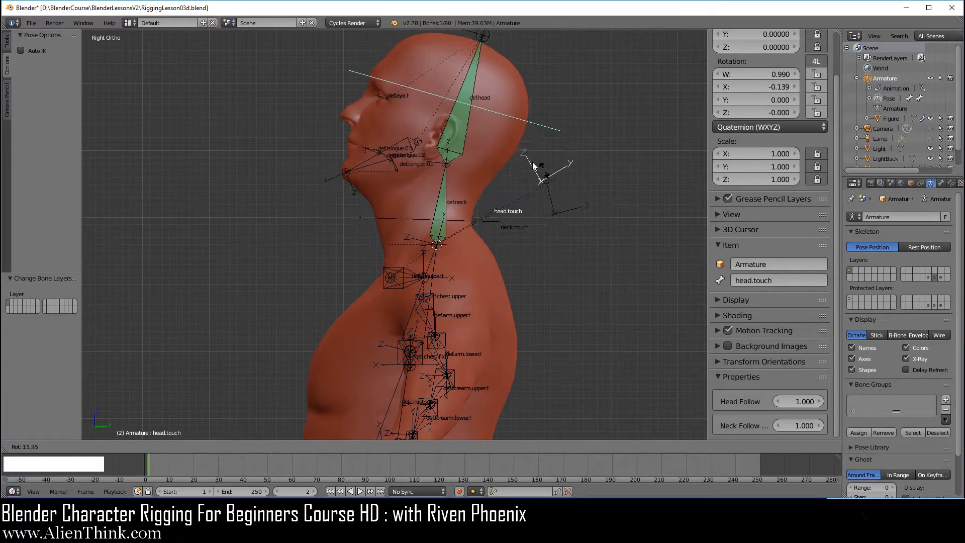
right_click(549, 200)
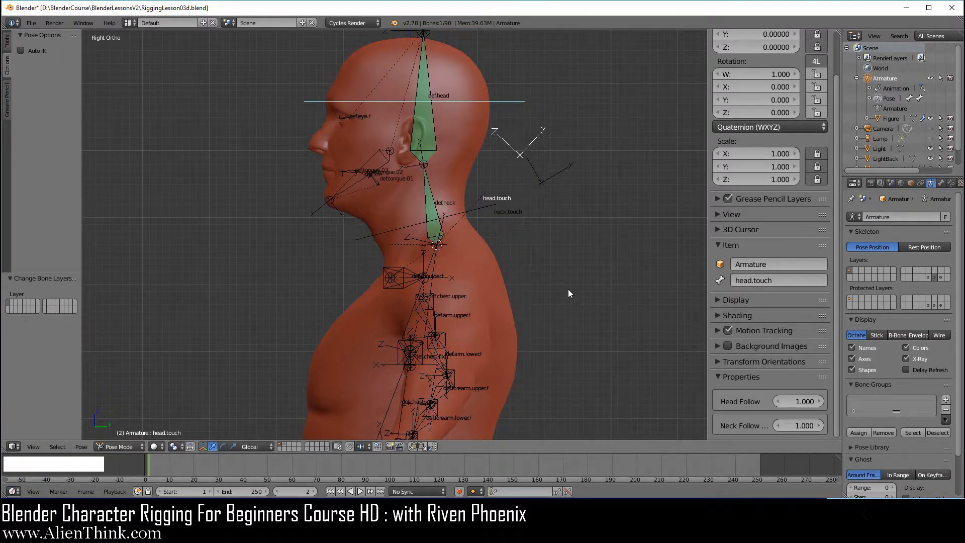
- Select all visible bones and clear their pose rotation
key("a")
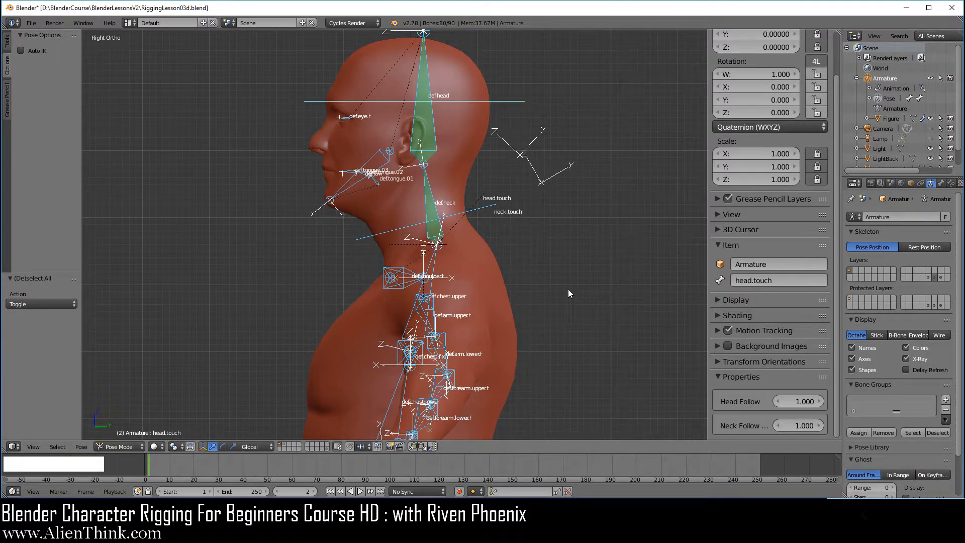
key("alt+r")
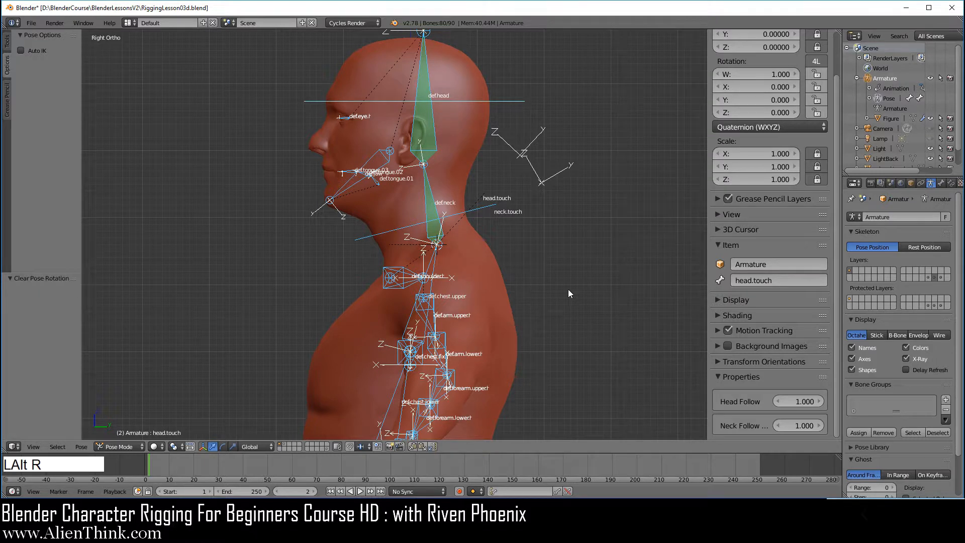
- Display only the first armature layer with the touch controls and test-rotate head.touch, cancelling the rotation
left_click(849, 271)
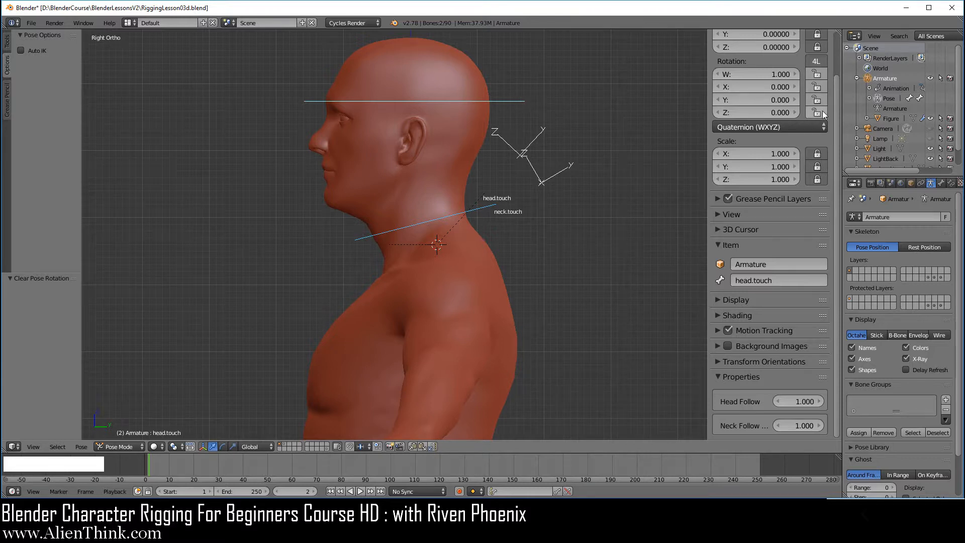
scroll(822, 111, "up", 3)
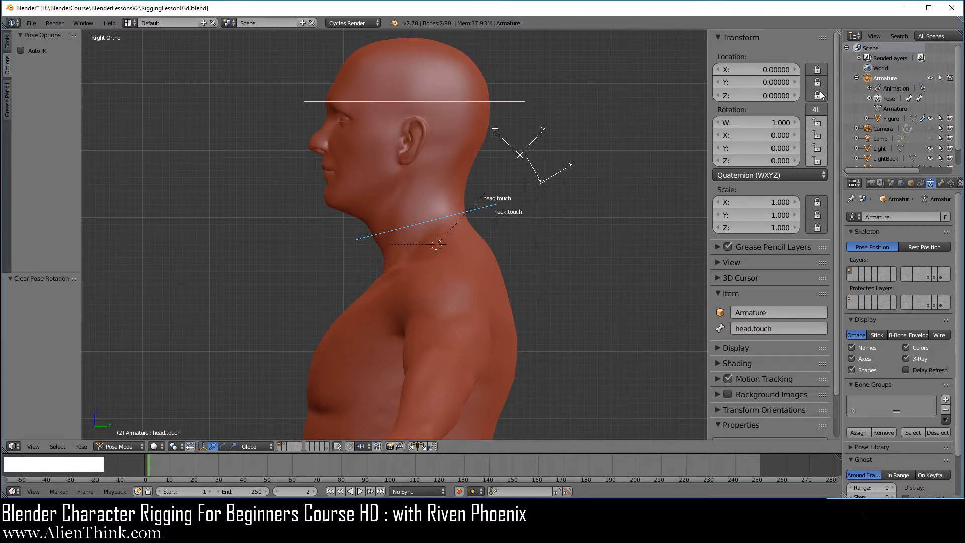
right_click(506, 104)
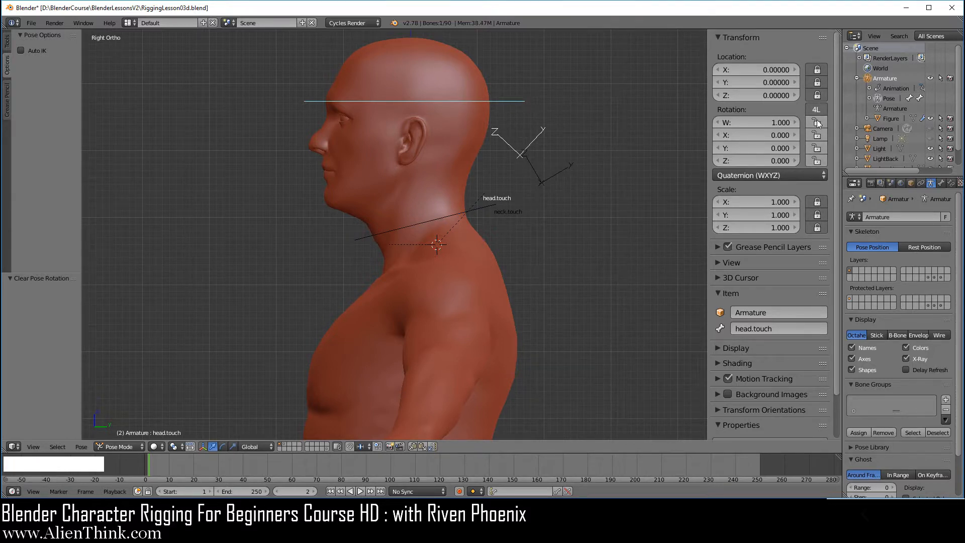
key("r")
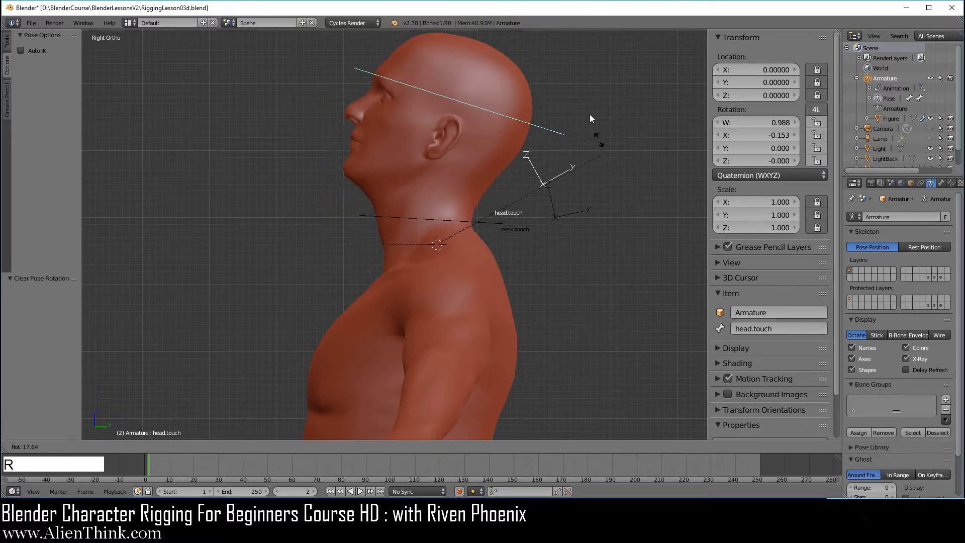
right_click(598, 142)
- Test-rotate the neck.touch control in the side view, cancelling the rotation
right_click(491, 203)
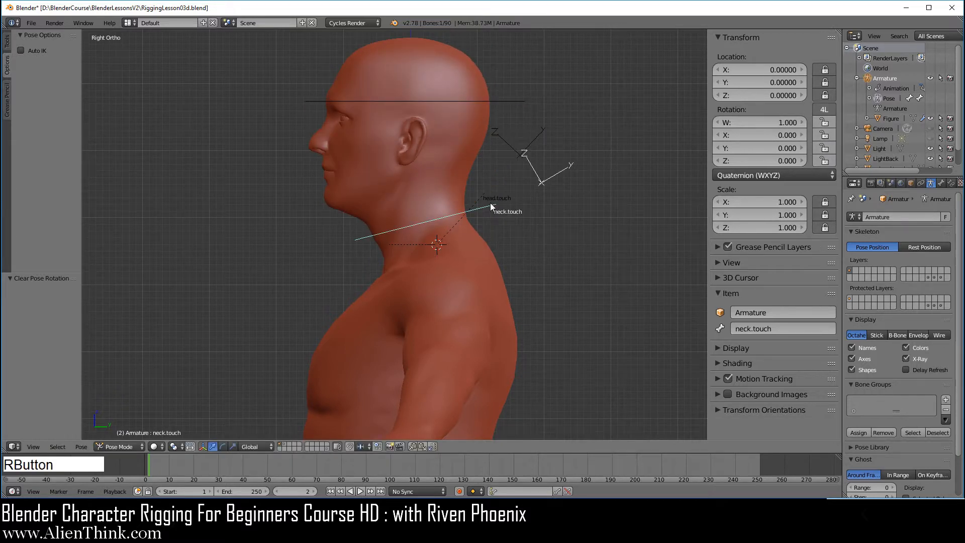
key("r")
right_click(595, 174)
- Show the armature layer holding the m.head and m.neck bones alongside the touch controls, and save the file
scroll(525, 206, "up", 2)
middle_click_drag(525, 206, 599, 252, "shift")
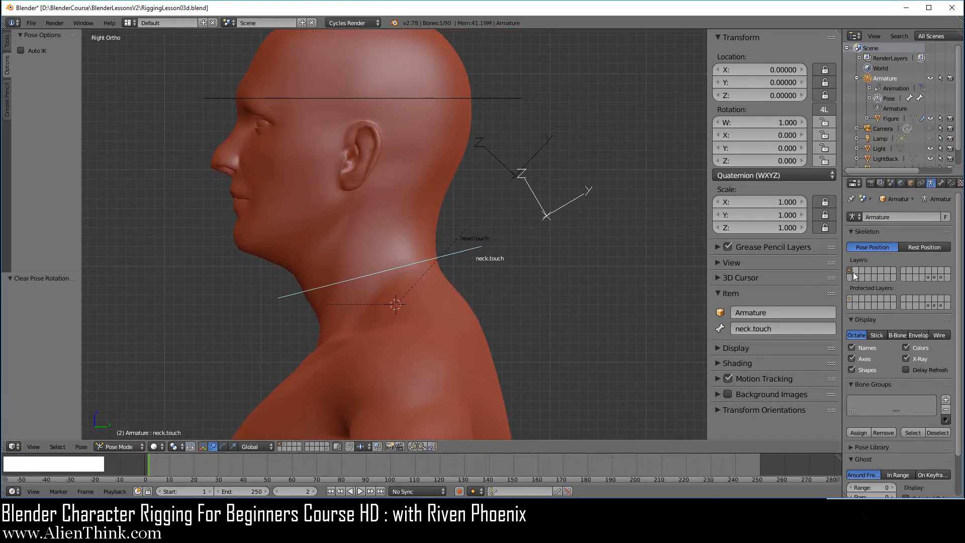
left_click(942, 277, "shift")
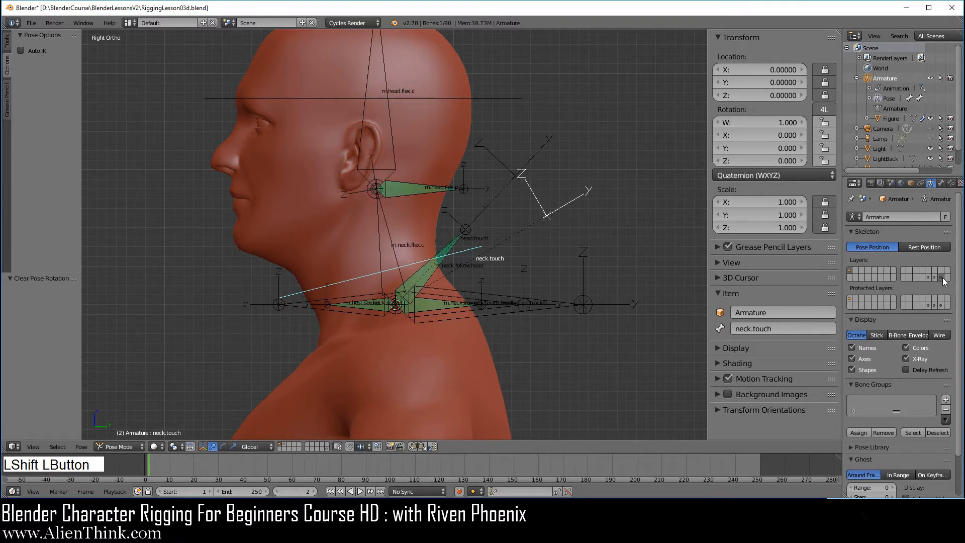
mouse_move(463, 209)
middle_mouse_down("shift")
mouse_move(466, 240)
mouse_move(450, 217)
middle_mouse_up("shift")
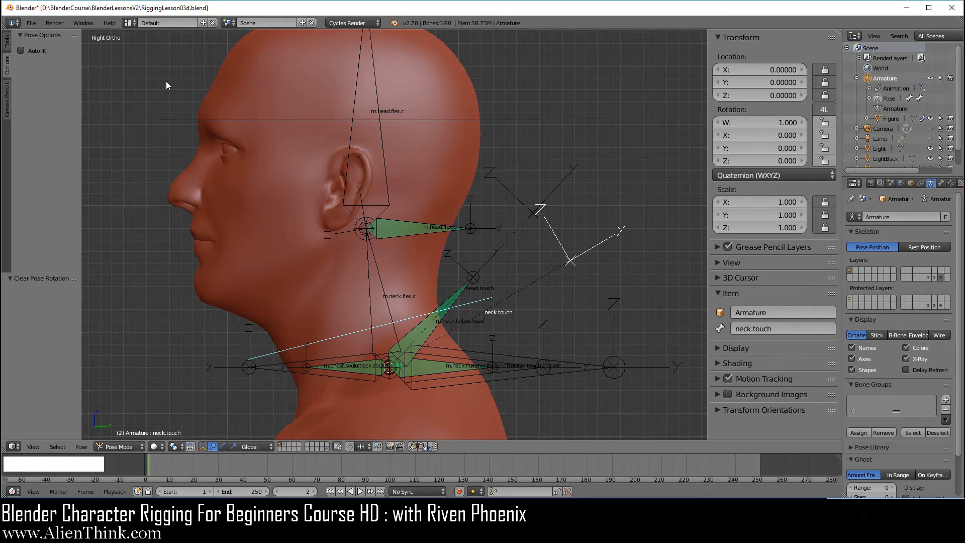
left_click(31, 23)
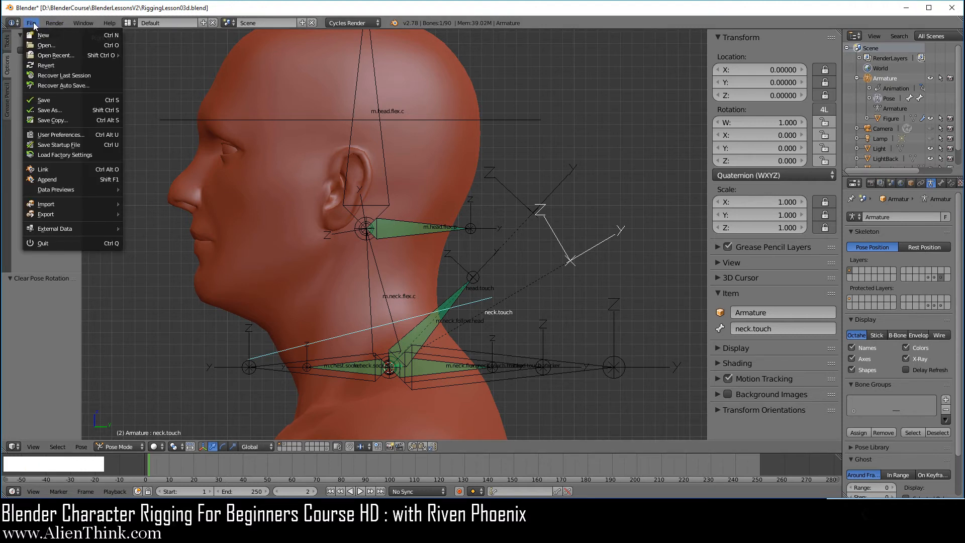
left_click(77, 99)
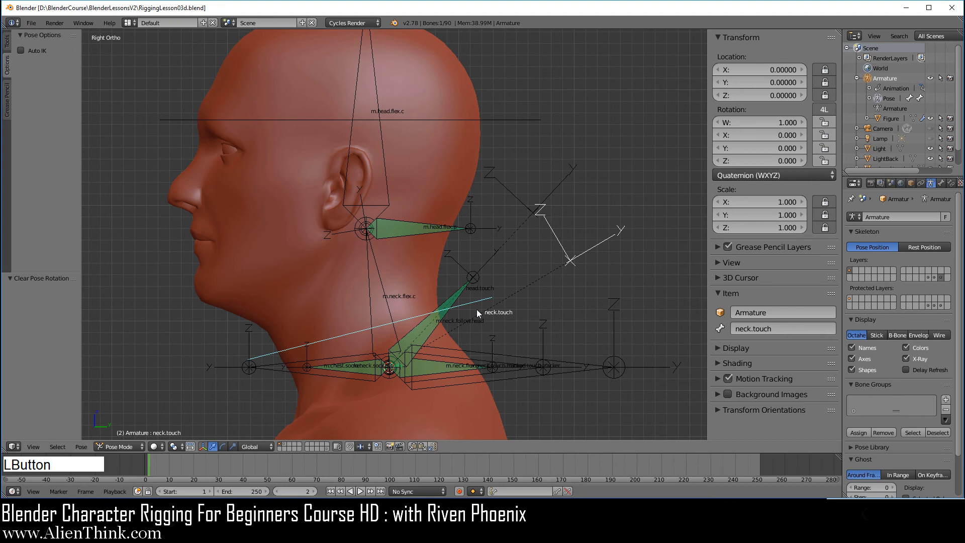